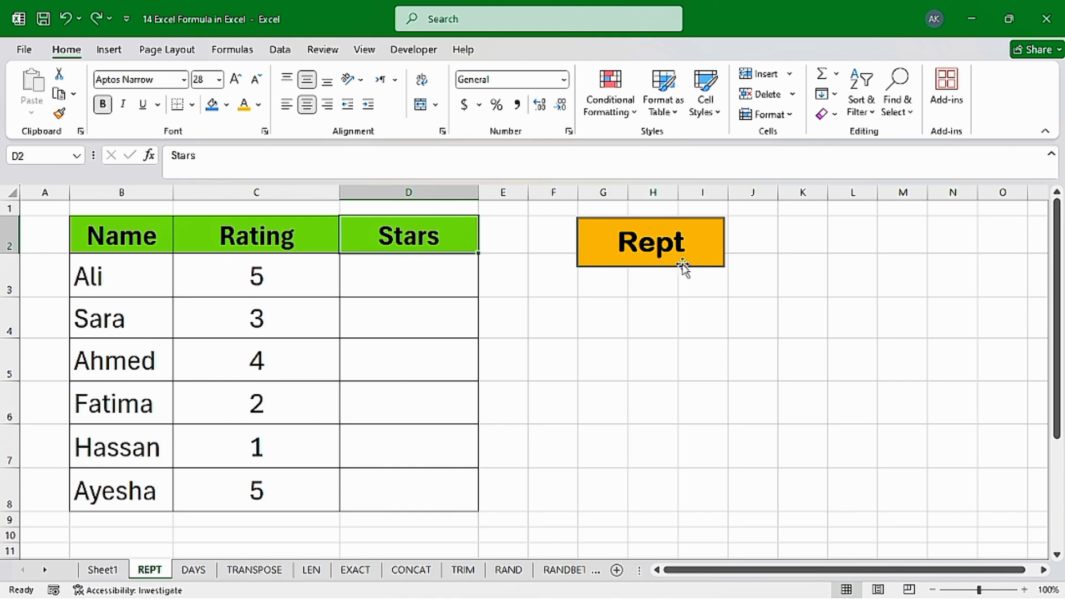
click(650, 246)
drag(108, 250, 368, 506)
click(256, 285)
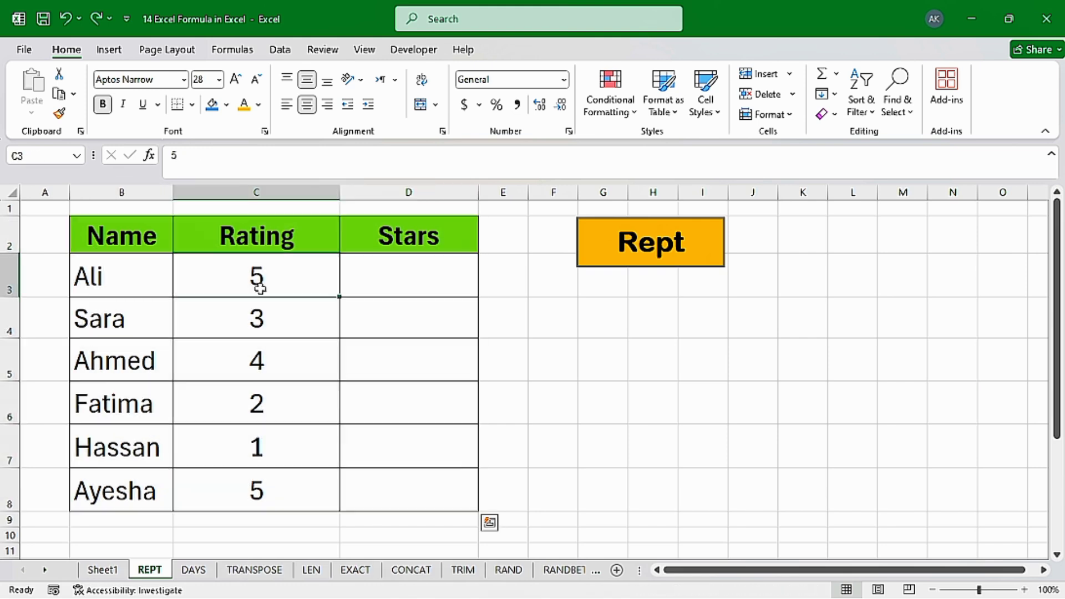
Begin a REPT formula in D3 with a star emoji as the quoted text to repeat
click(404, 281)
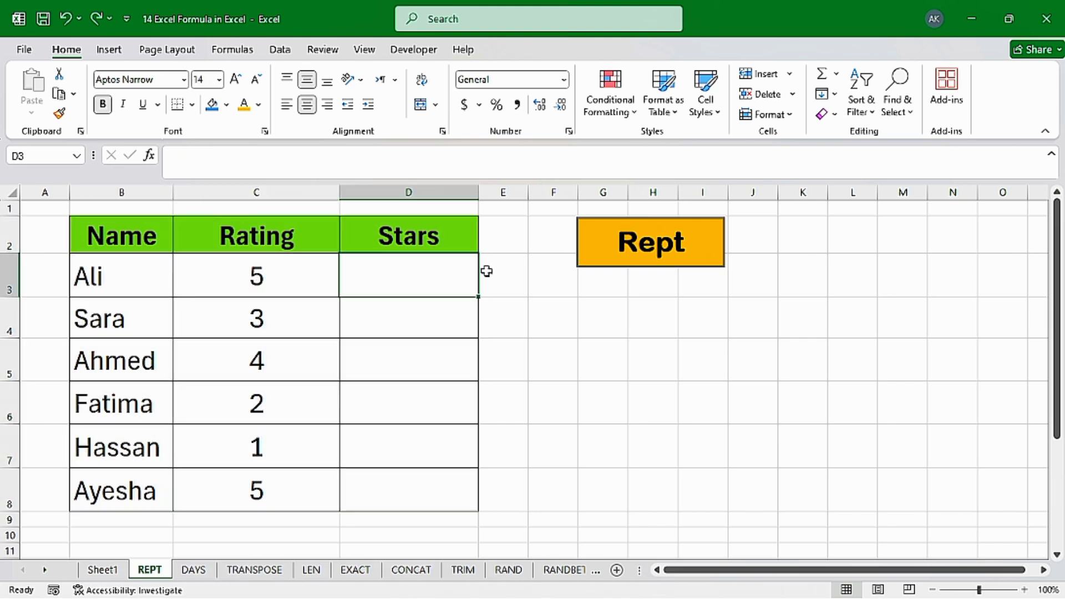
click(417, 284)
click(416, 282)
text(=)
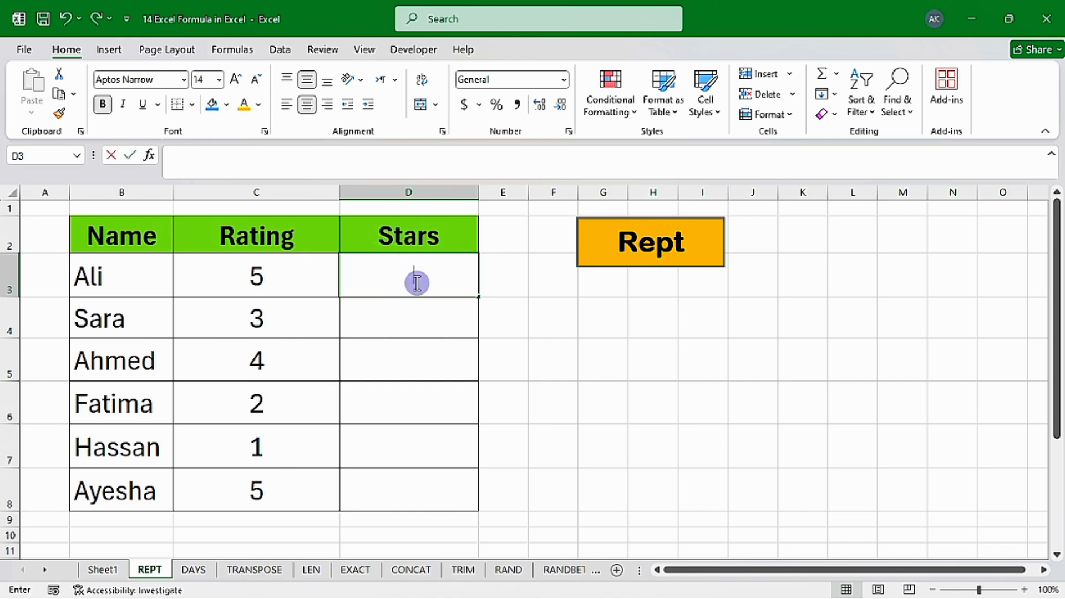
text(rep)
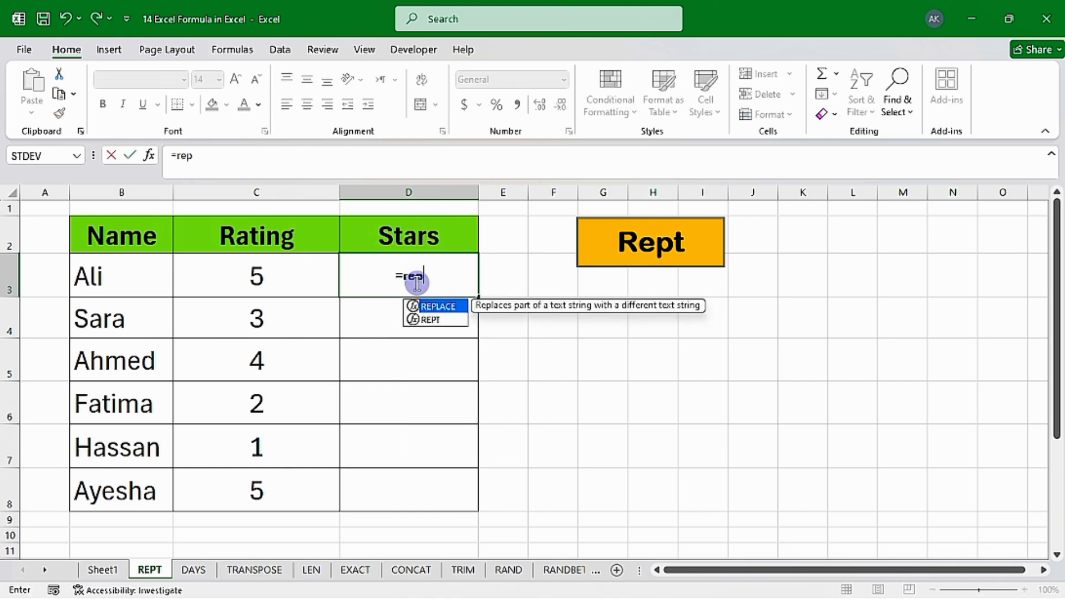
text(t)
key(Tab)
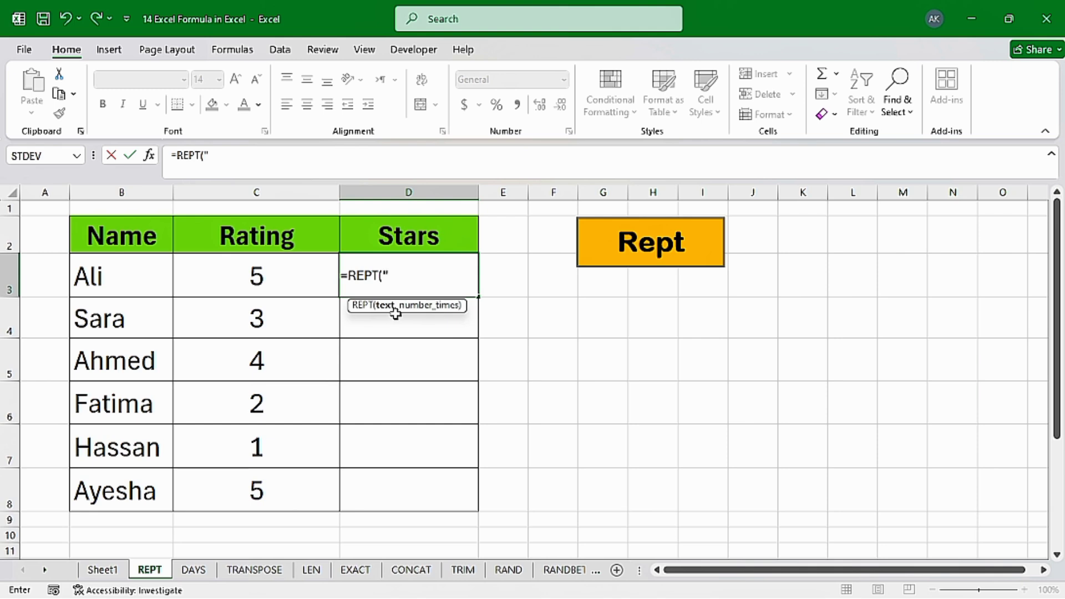
key(super+semicolon)
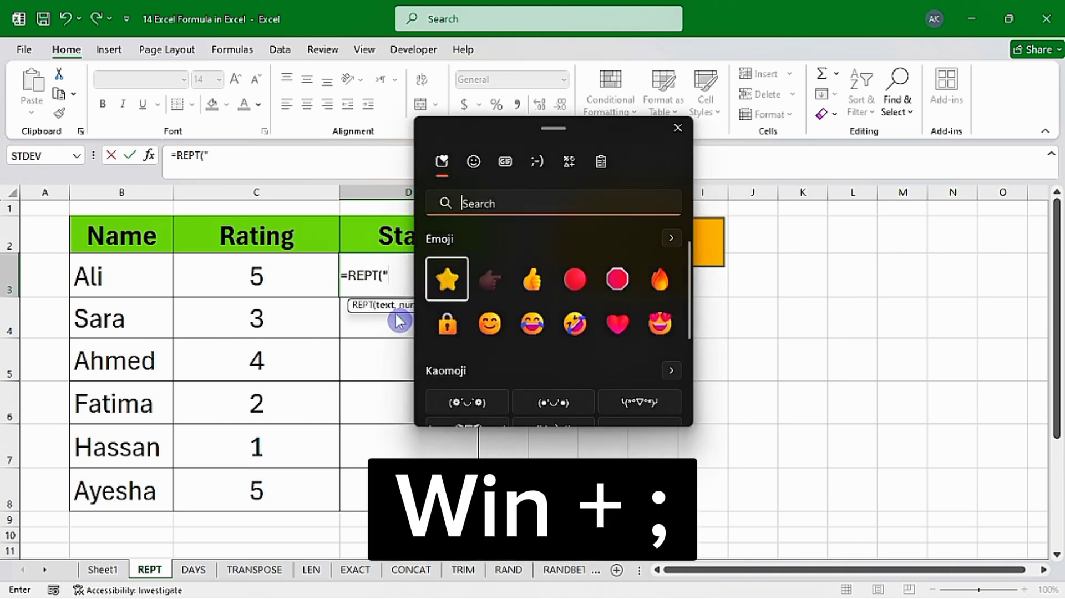
click(452, 289)
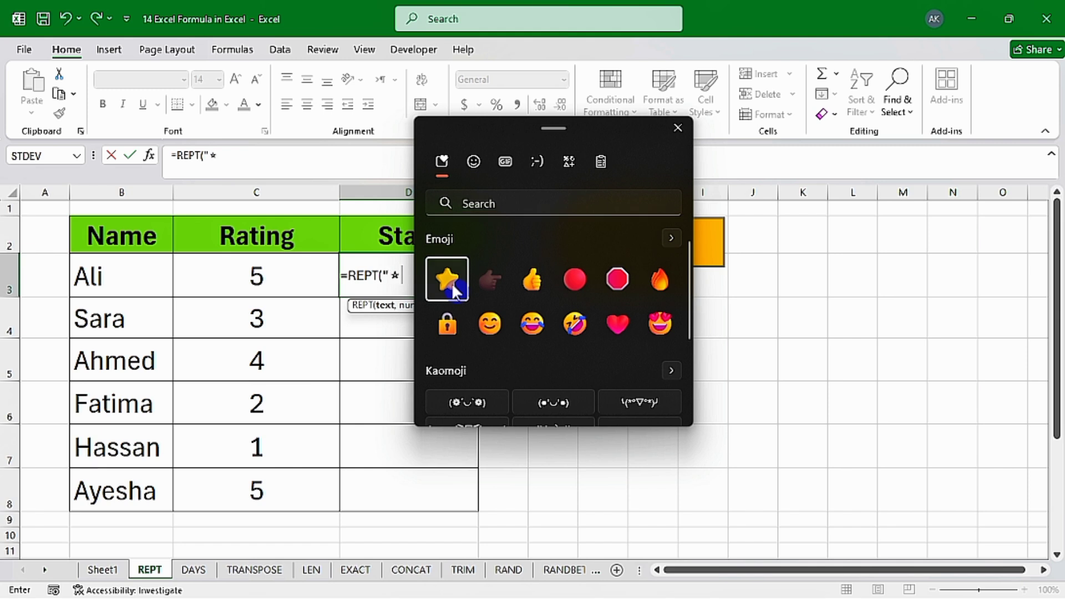
click(678, 129)
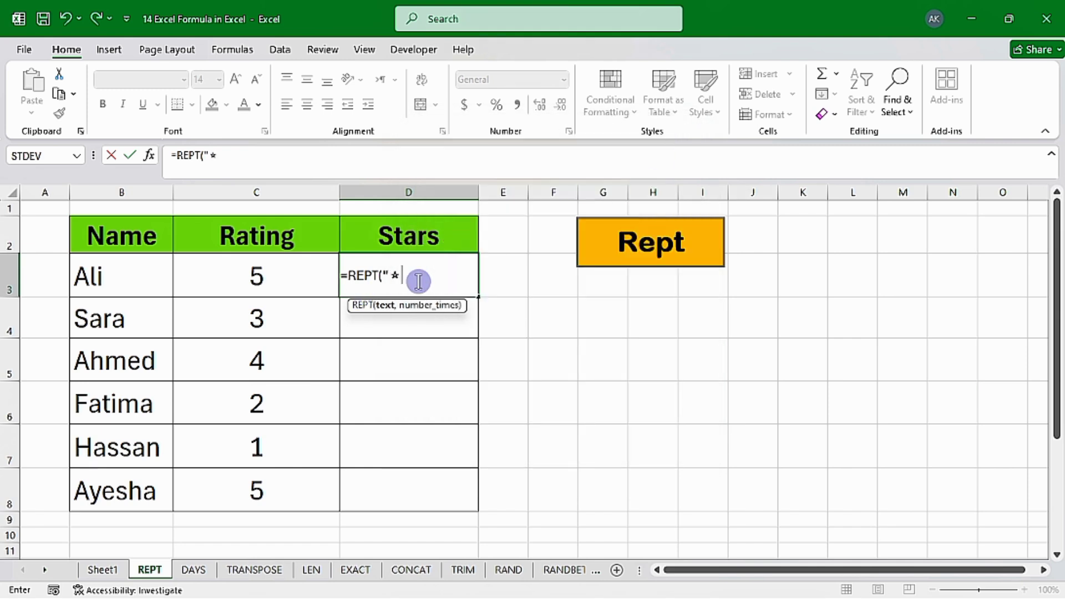
Complete the REPT formula in D3 with the rating in C3 as the number of repetitions
text(",)
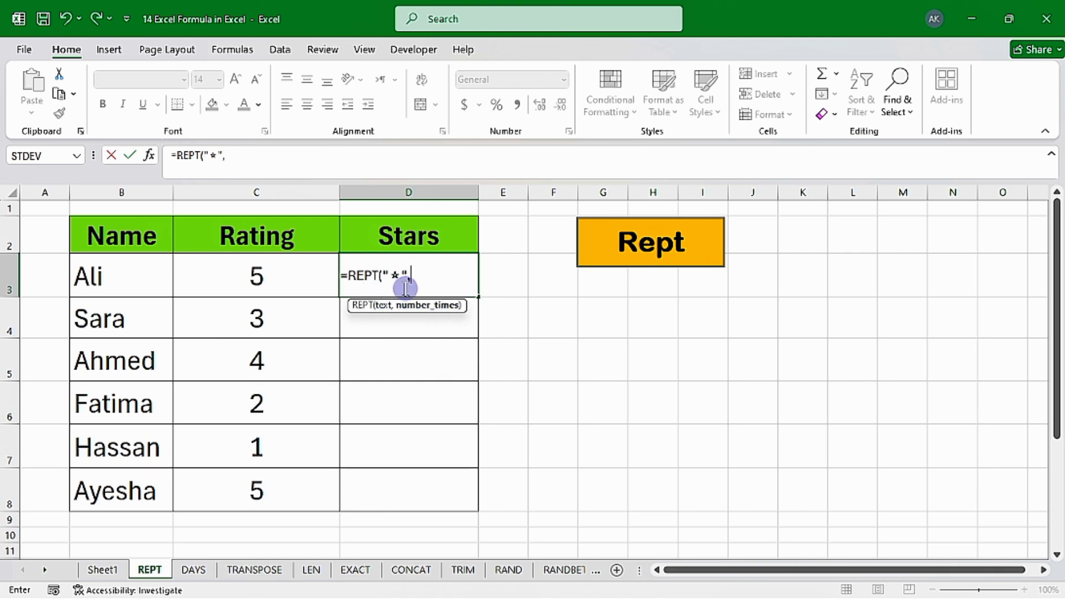
click(256, 279)
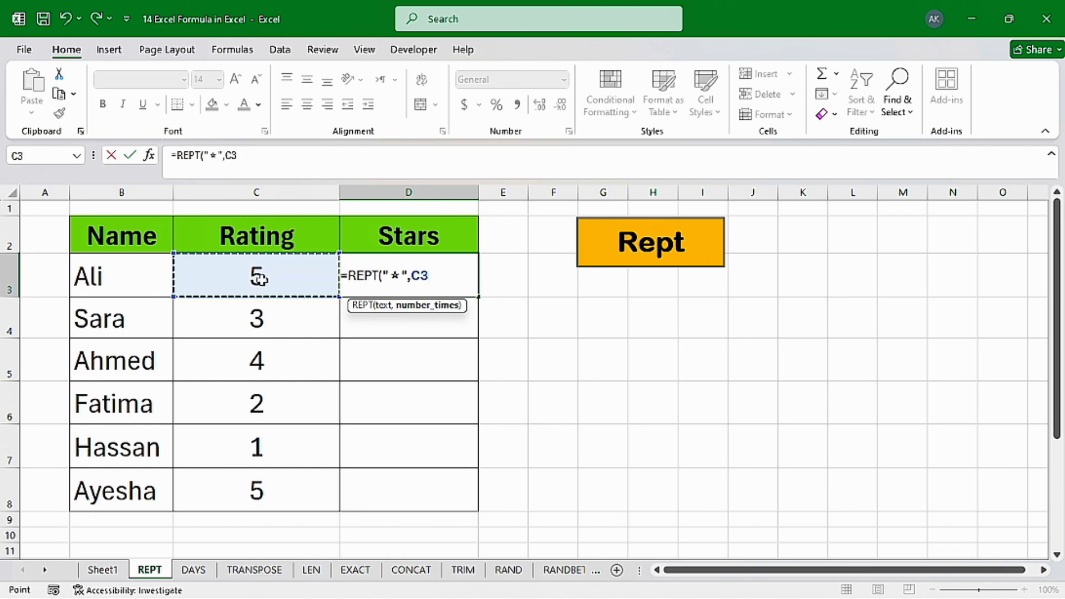
text())
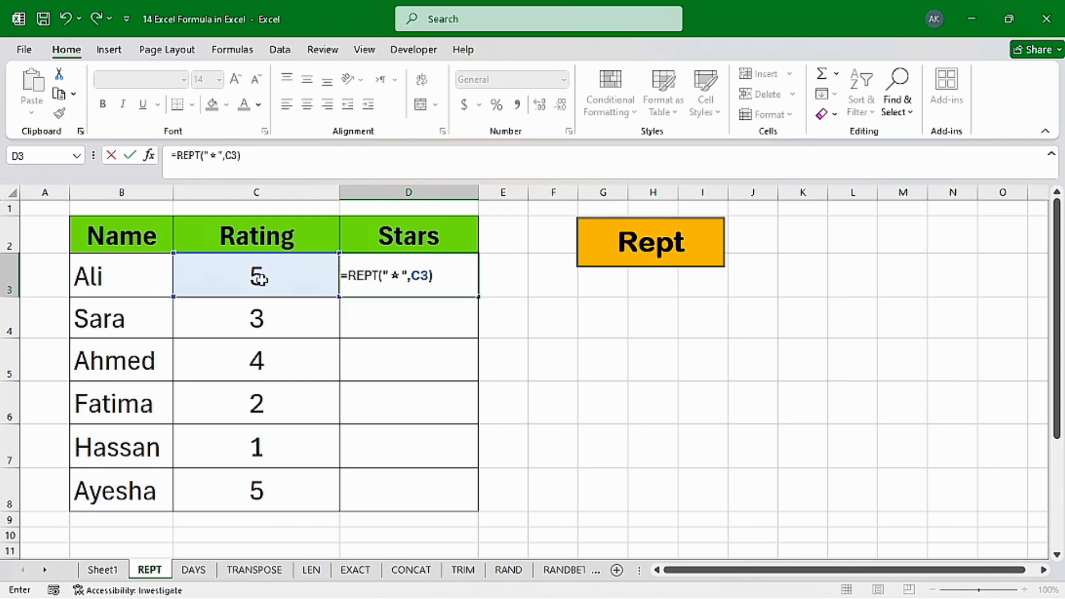
key(Return)
click(462, 283)
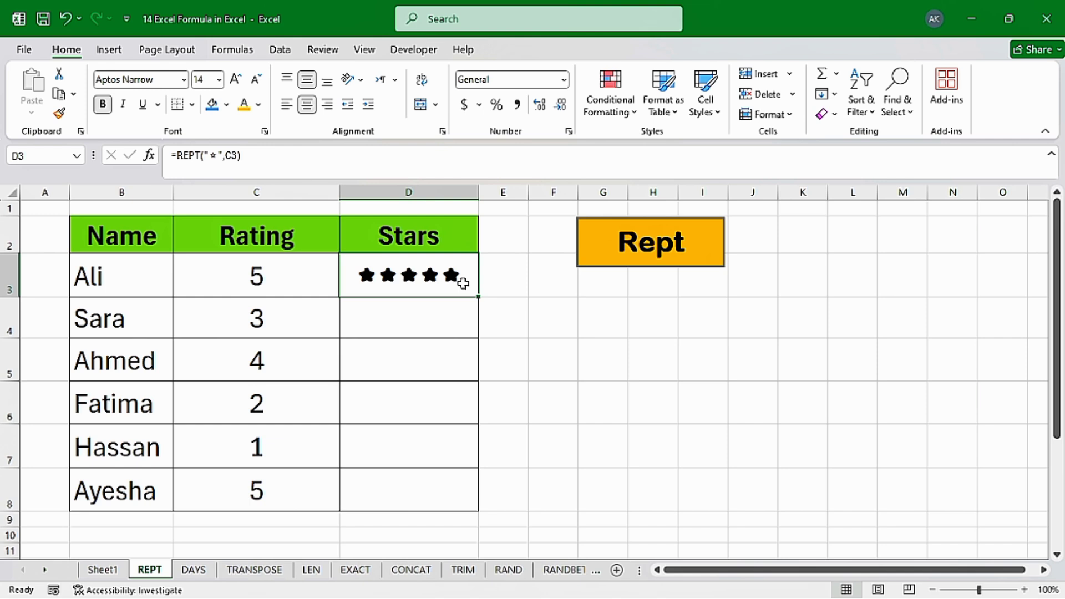
Fill the star formula from D3 down to D8 and colour the stars gold
drag(479, 297, 468, 501)
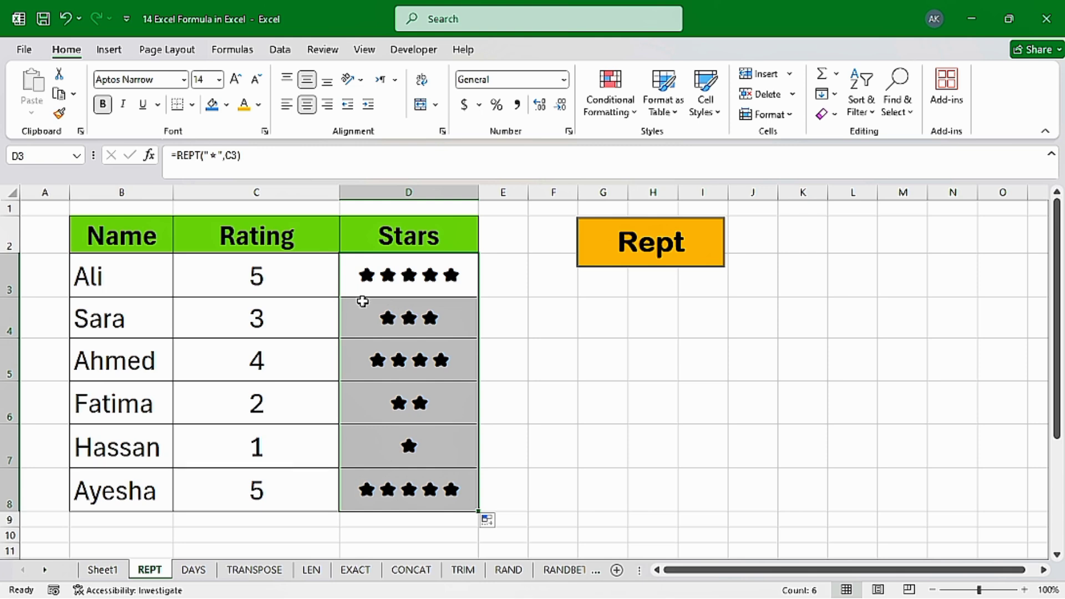
click(245, 106)
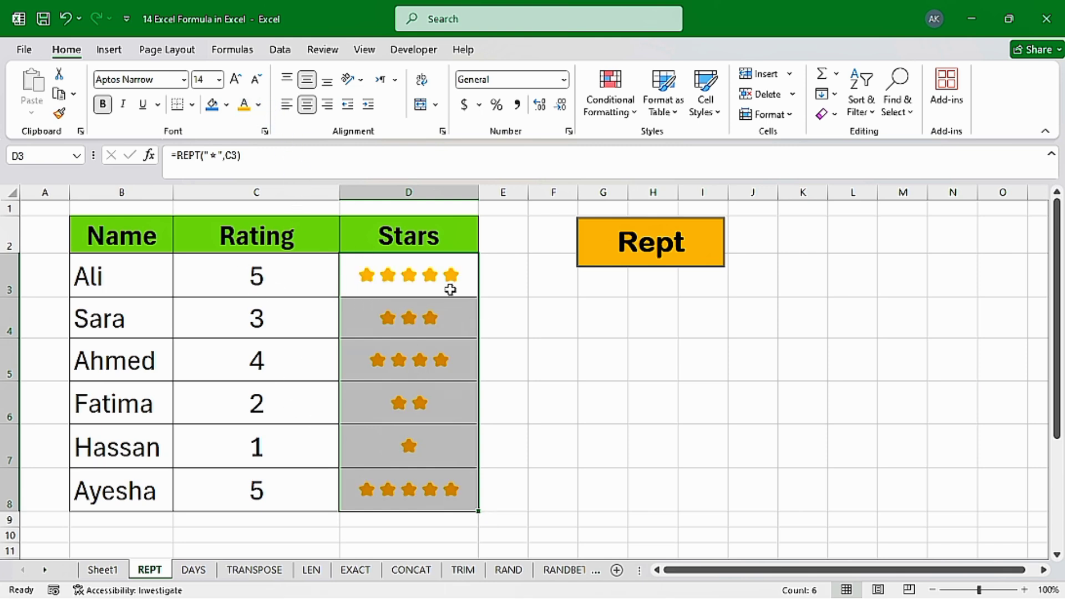
click(493, 288)
click(447, 273)
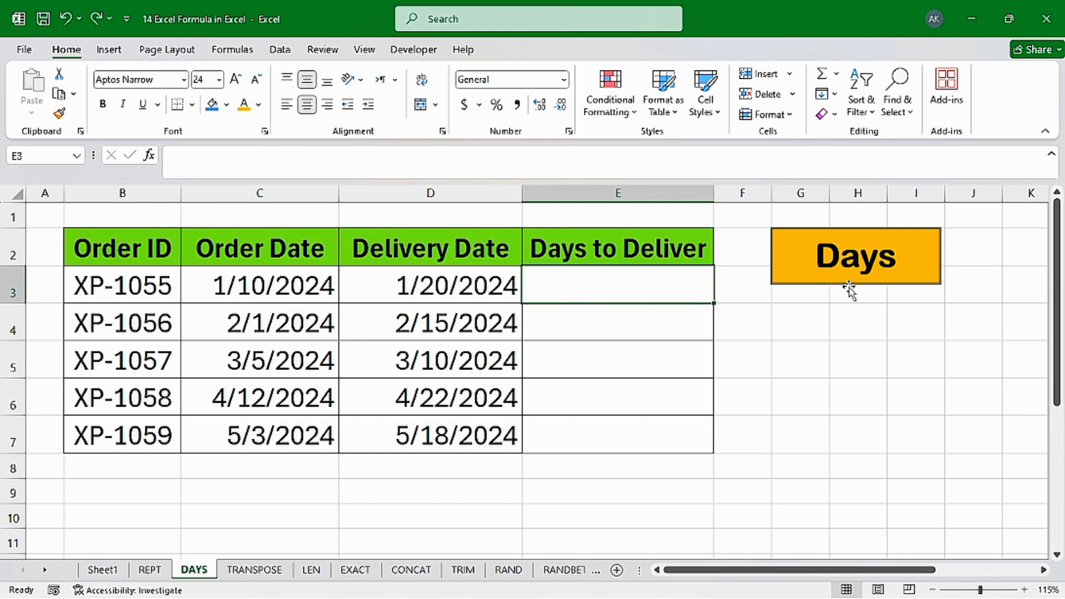
drag(260, 296, 444, 295)
click(627, 292)
click(279, 285)
click(440, 294)
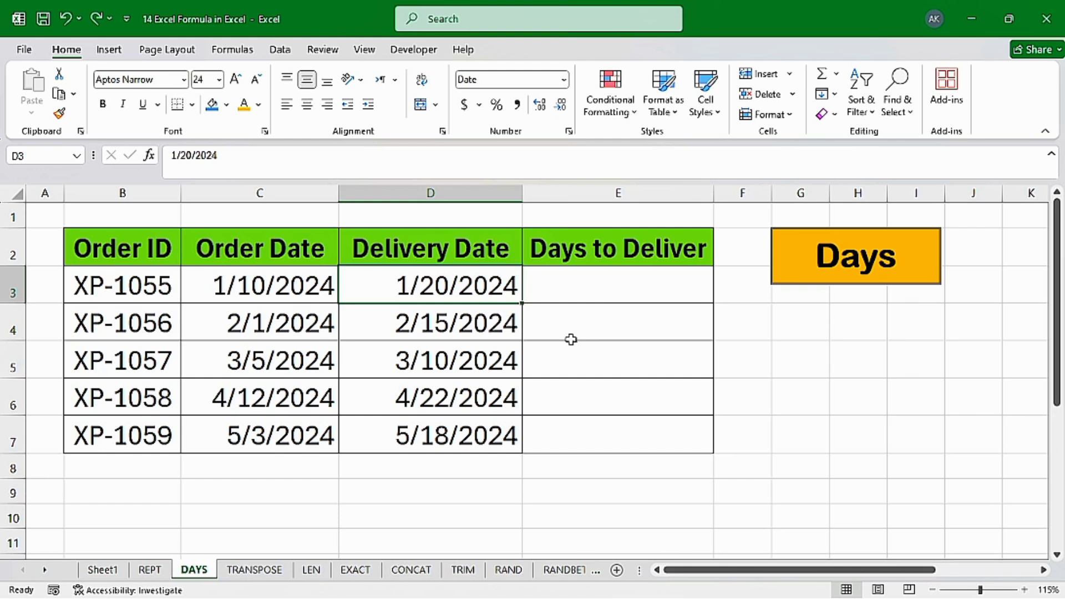
Enter =DAYS(D3,C3) in E3 to calculate the days between the order date and delivery date
click(590, 290)
click(687, 288)
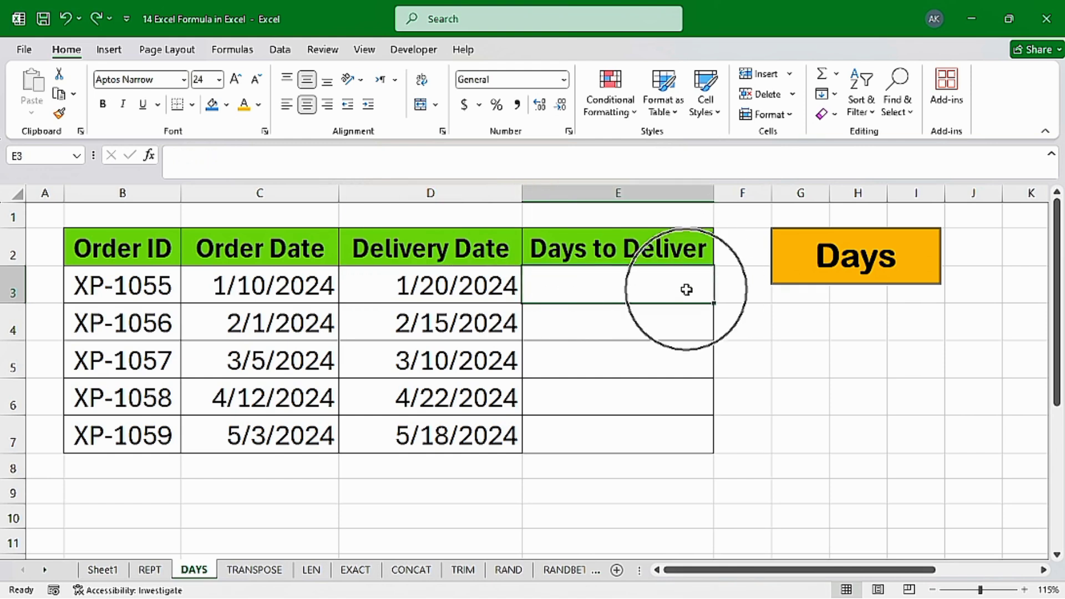
text(=)
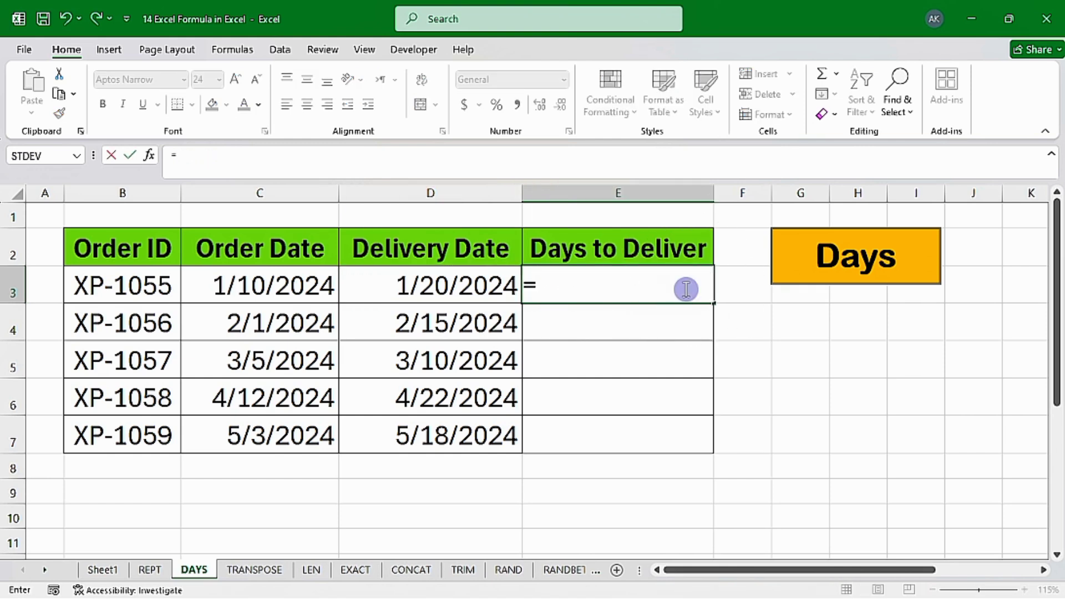
text(days)
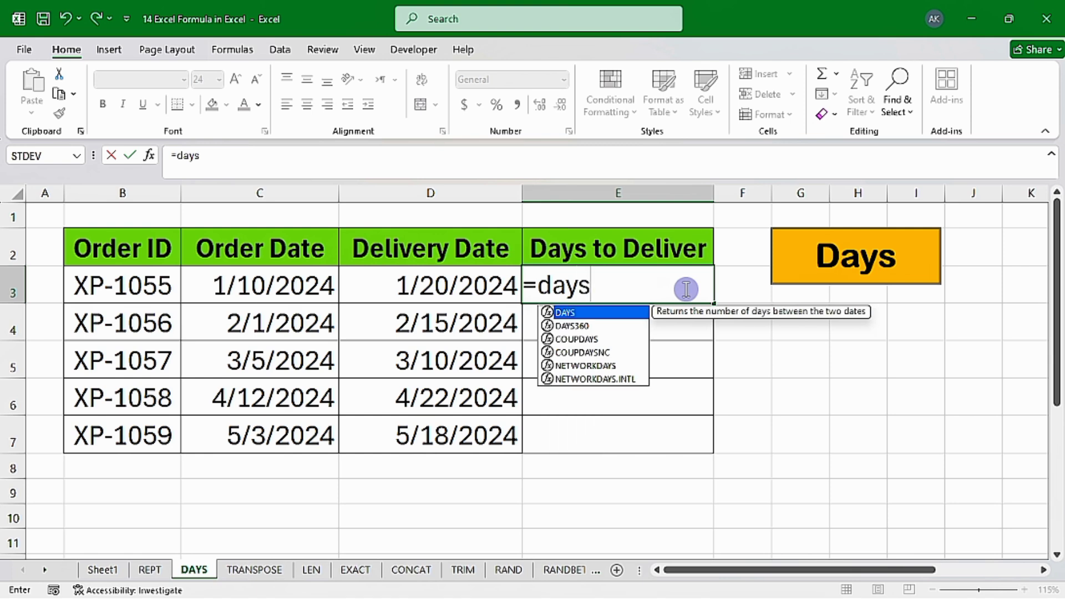
key(Tab)
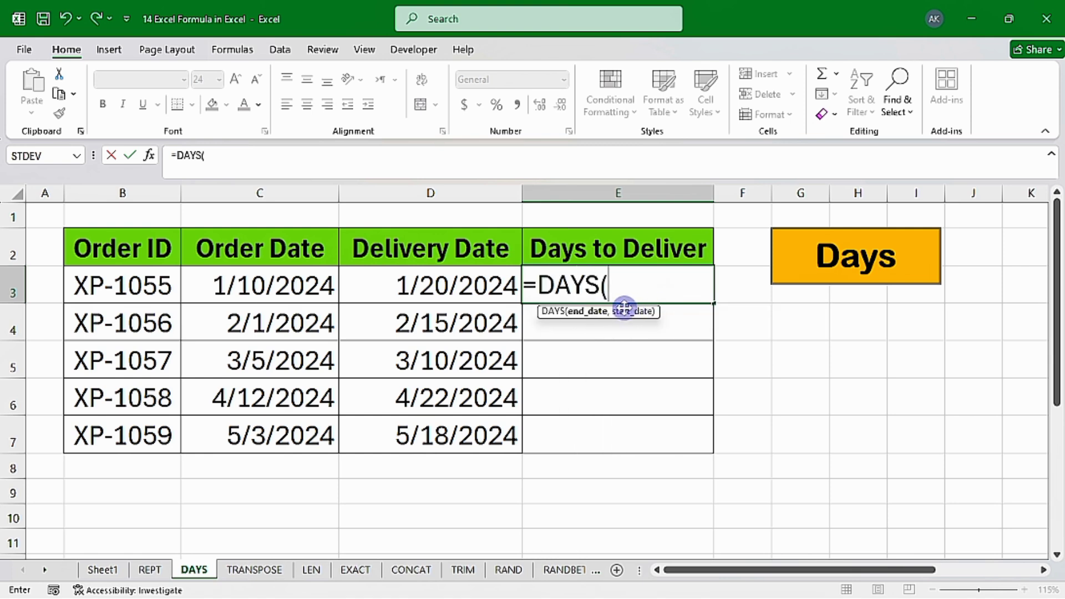
key(ctrl)
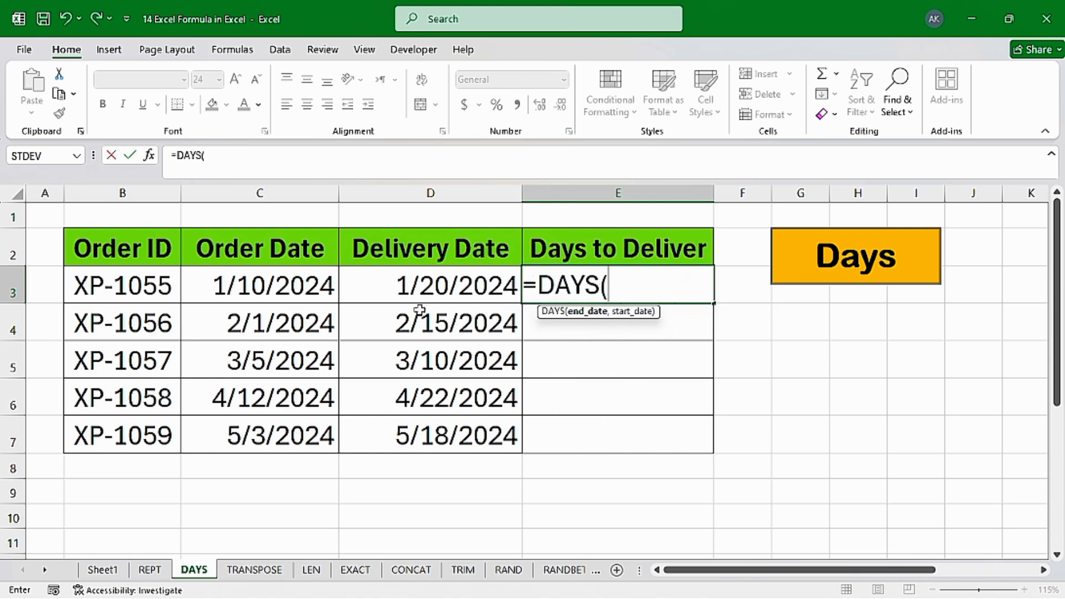
click(431, 288)
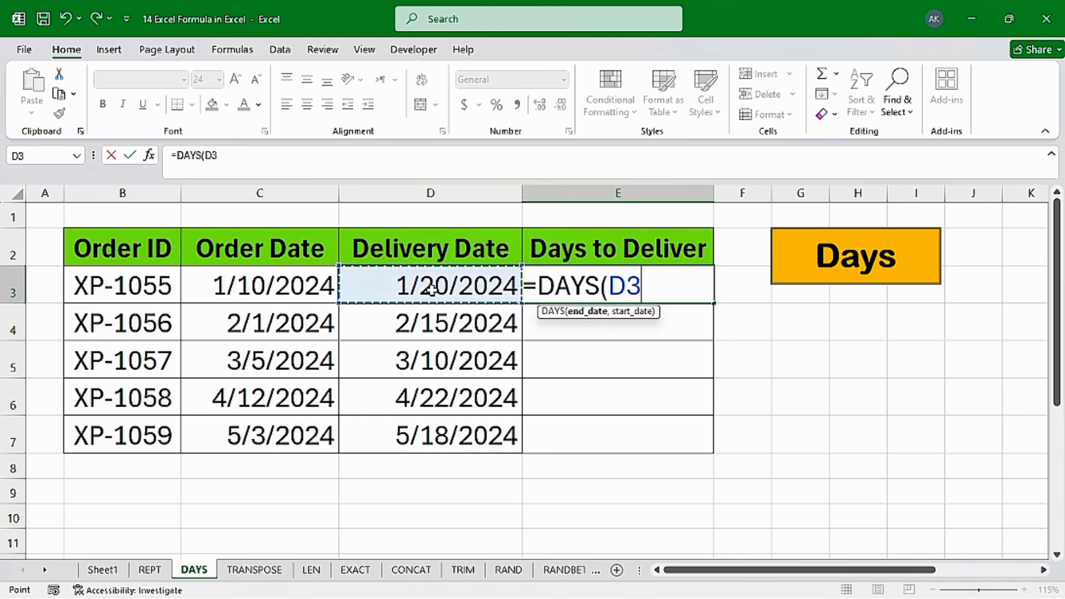
text(,)
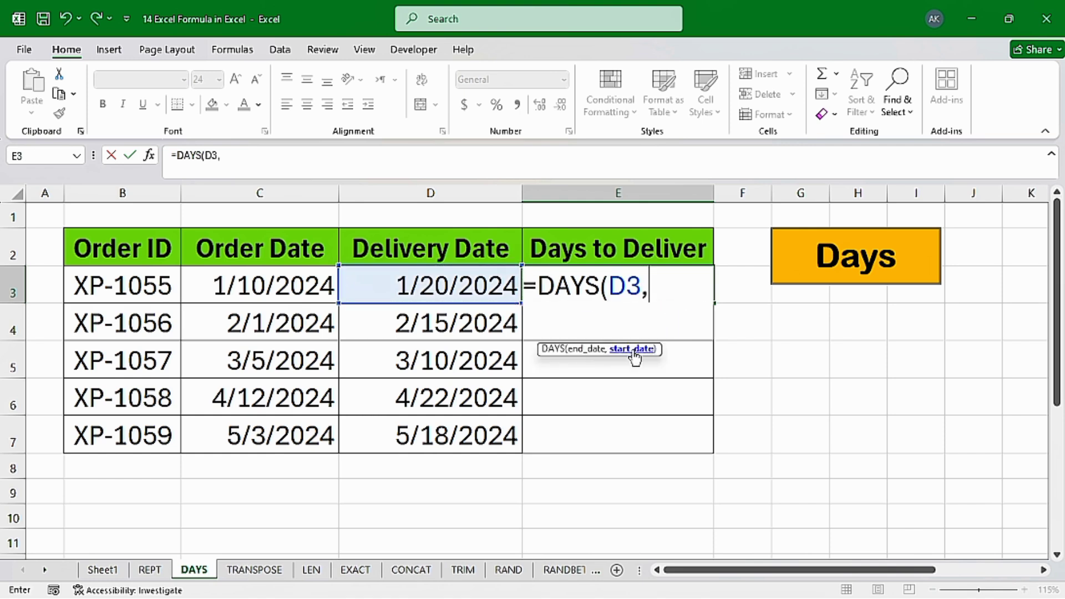
key(ctrl)
click(271, 288)
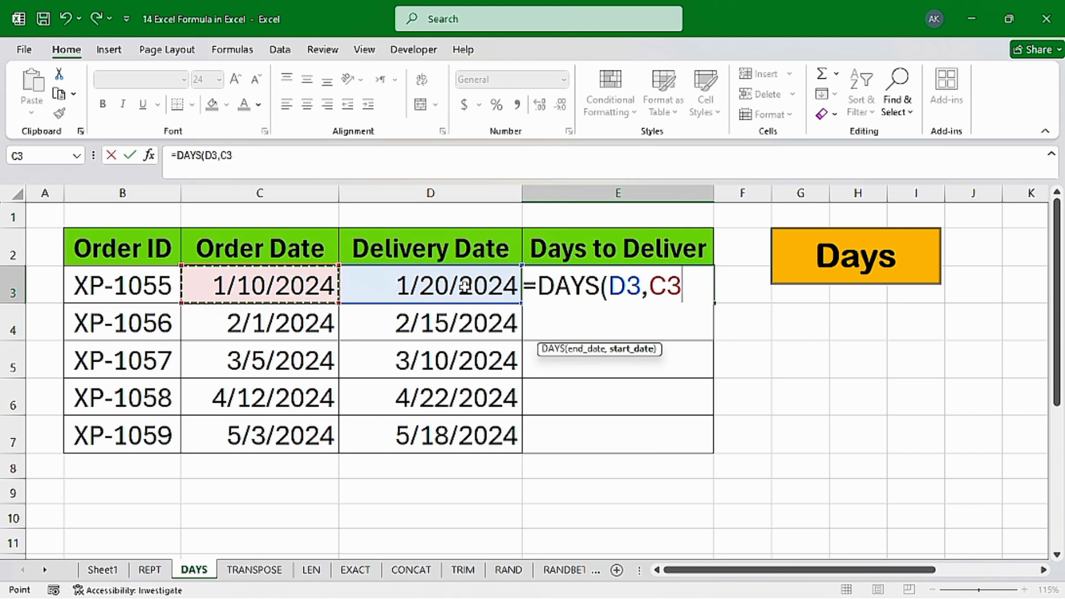
text())
key(Return)
Fill the DAYS formula from E3 down to E7 for the remaining orders
click(652, 284)
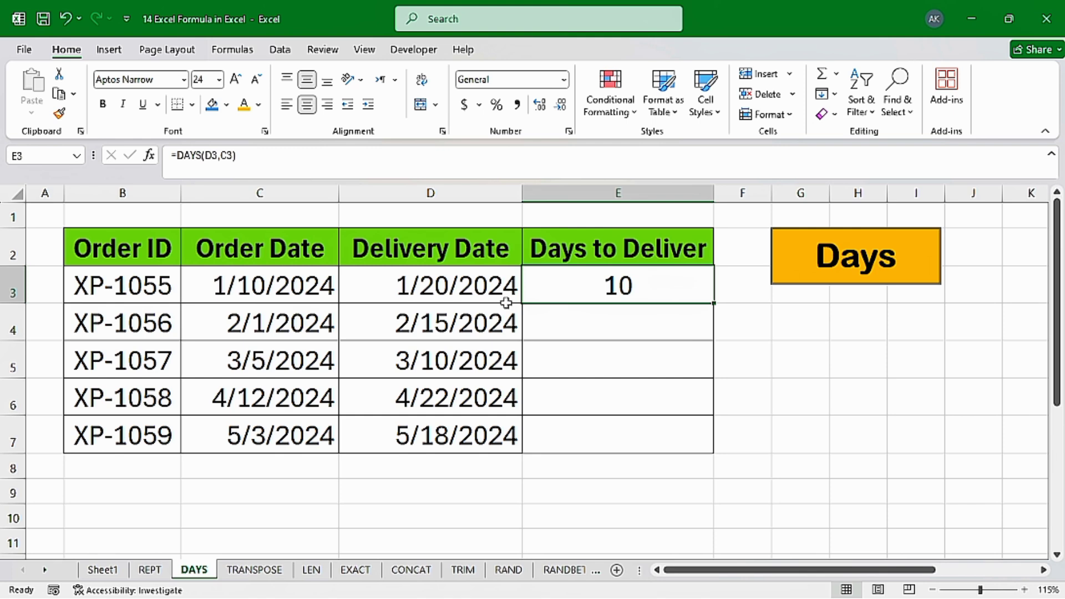
drag(715, 303, 707, 443)
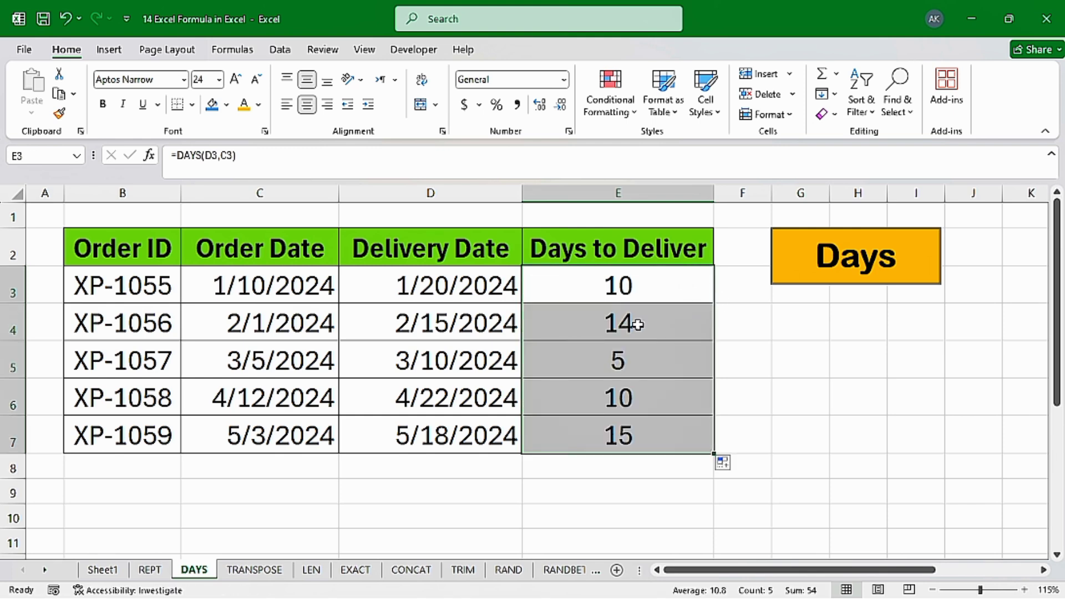
click(613, 294)
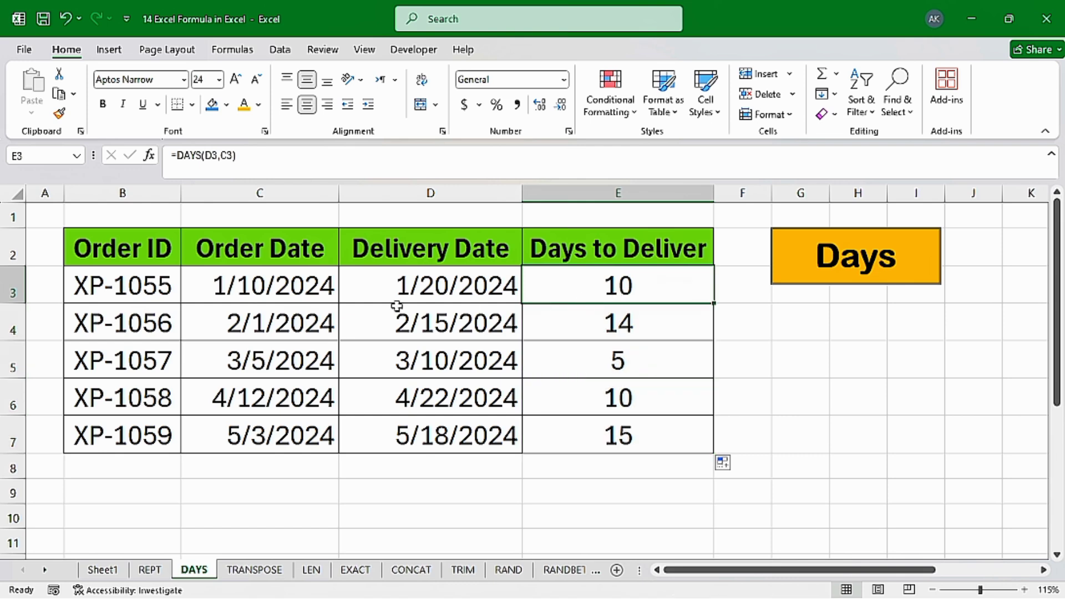
drag(293, 300, 518, 438)
drag(570, 271, 604, 395)
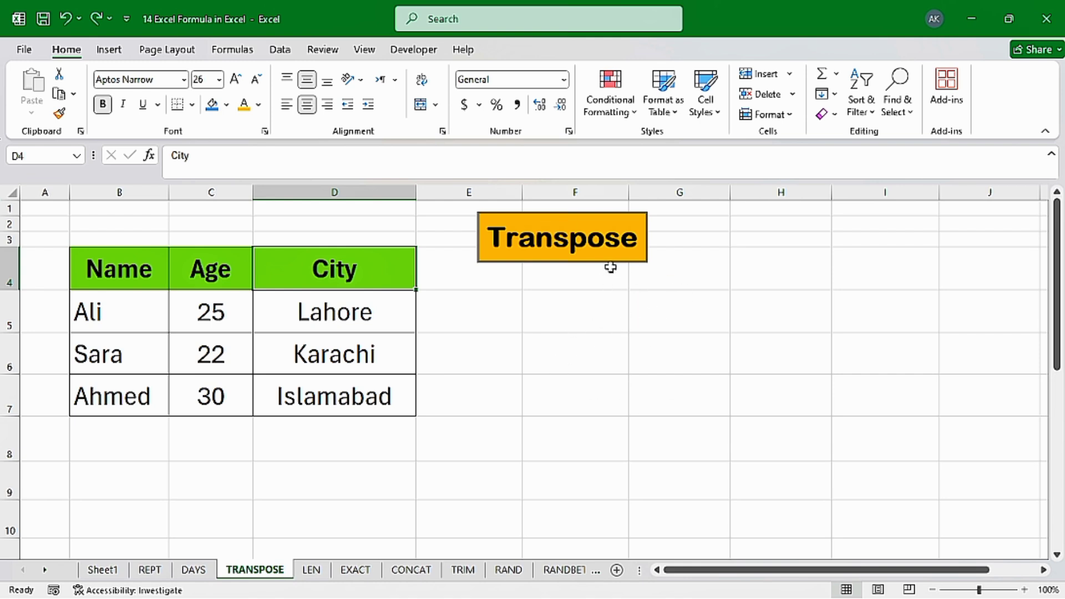
drag(89, 286, 340, 405)
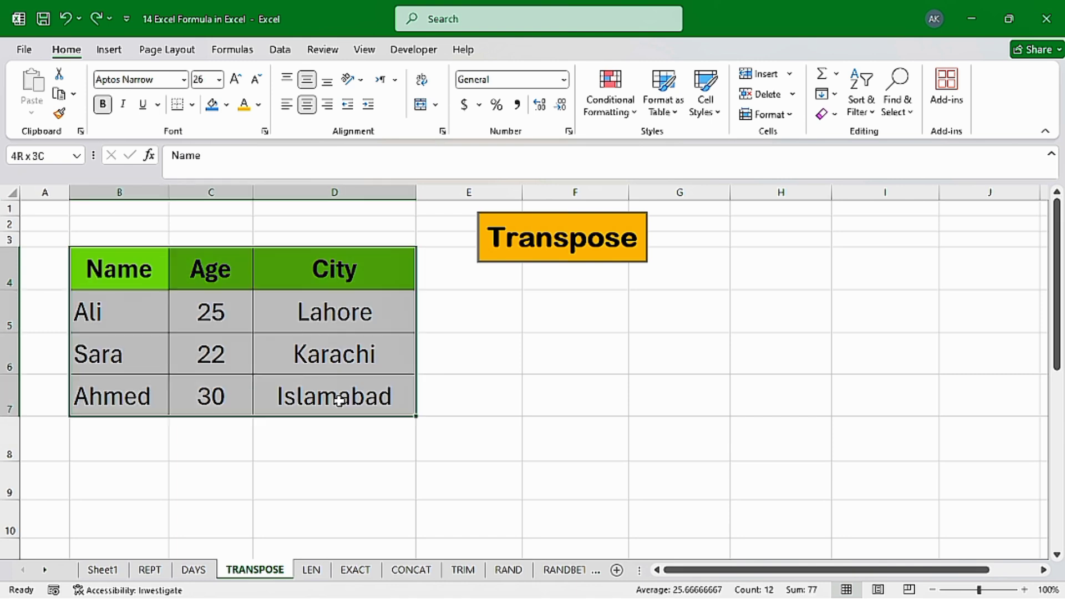
drag(91, 269, 364, 282)
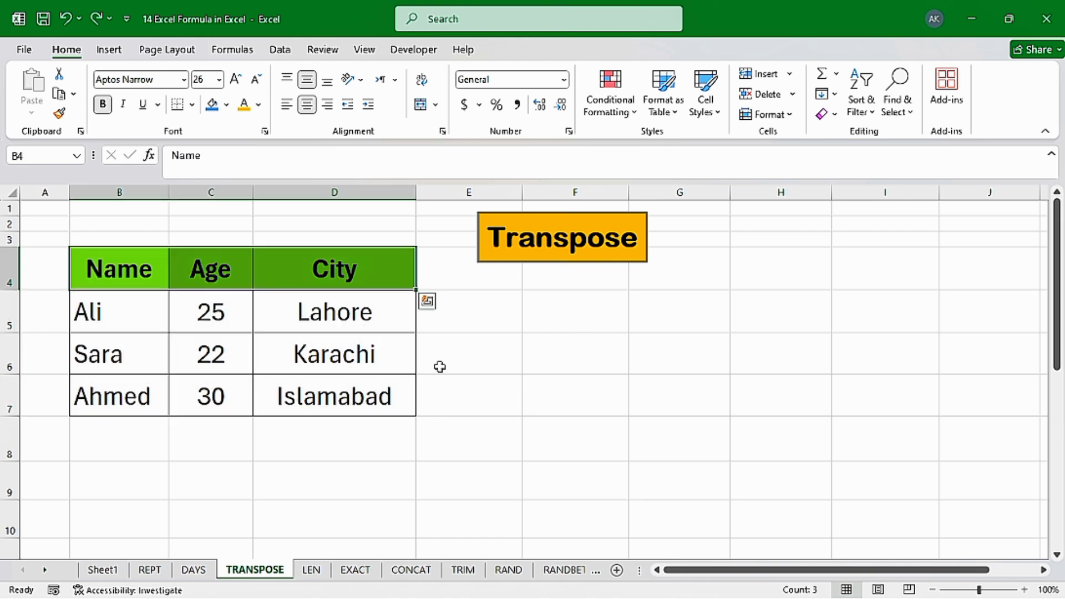
drag(578, 321, 585, 438)
drag(679, 328, 692, 438)
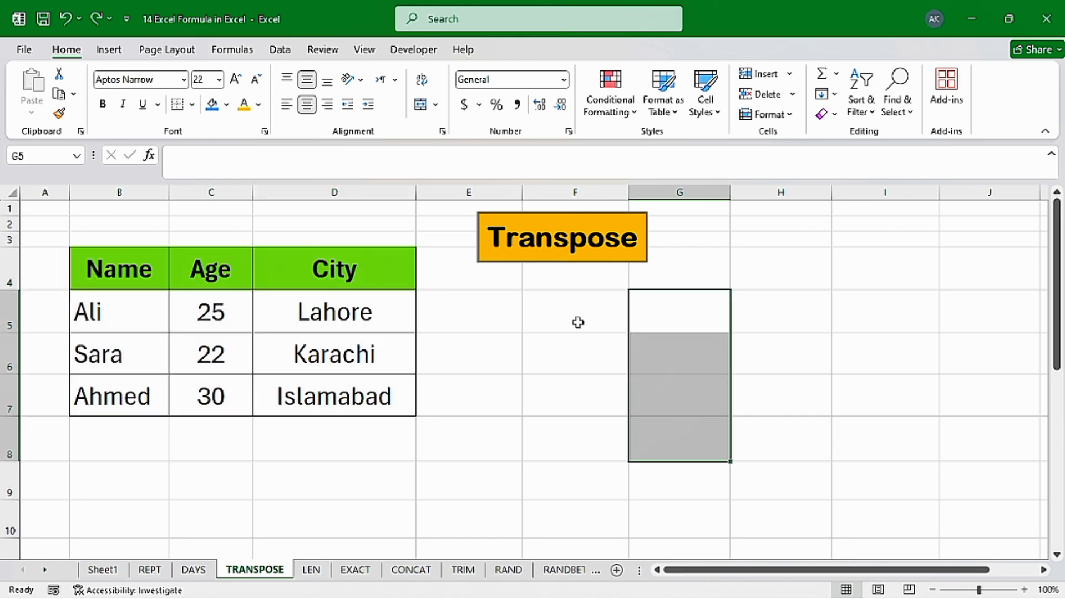
Enter =TRANSPOSE(B4:D7) in F5 to turn the Name, Age and City table's columns into rows
click(578, 322)
click(619, 316)
text(=)
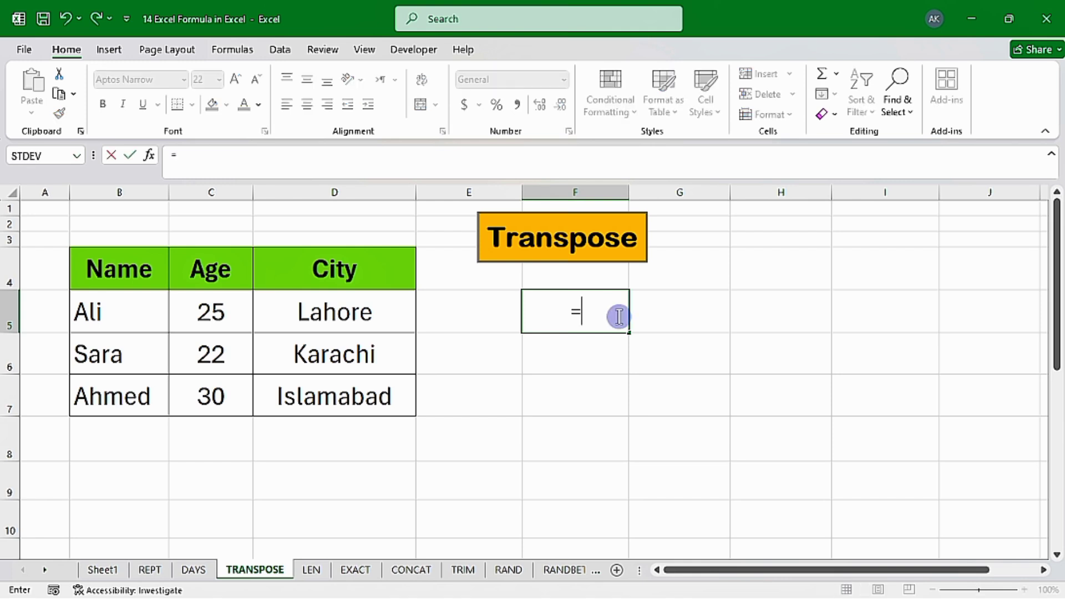
text(trans)
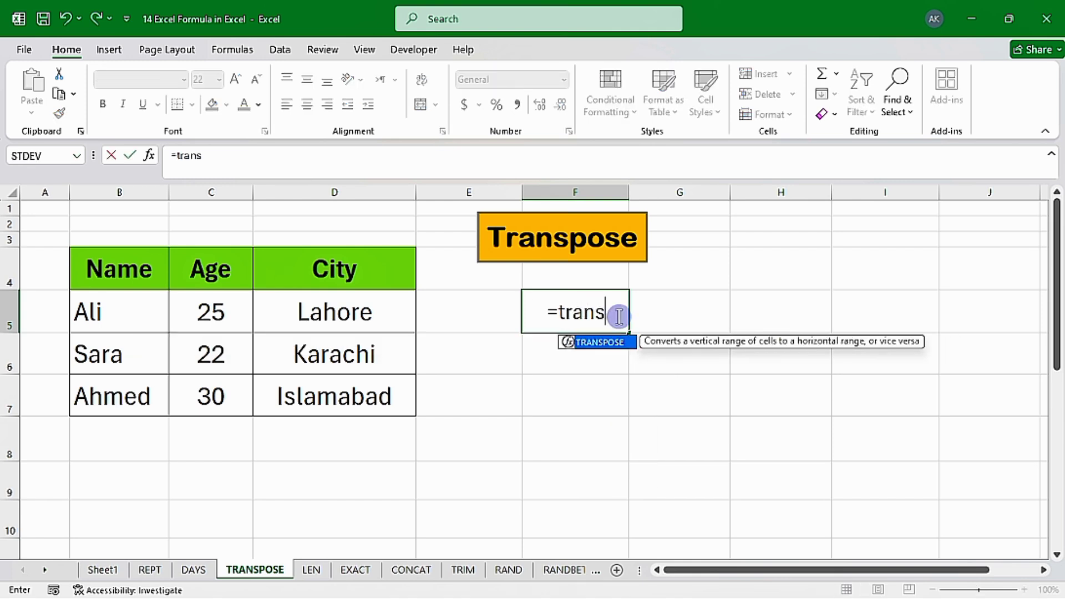
key(Tab)
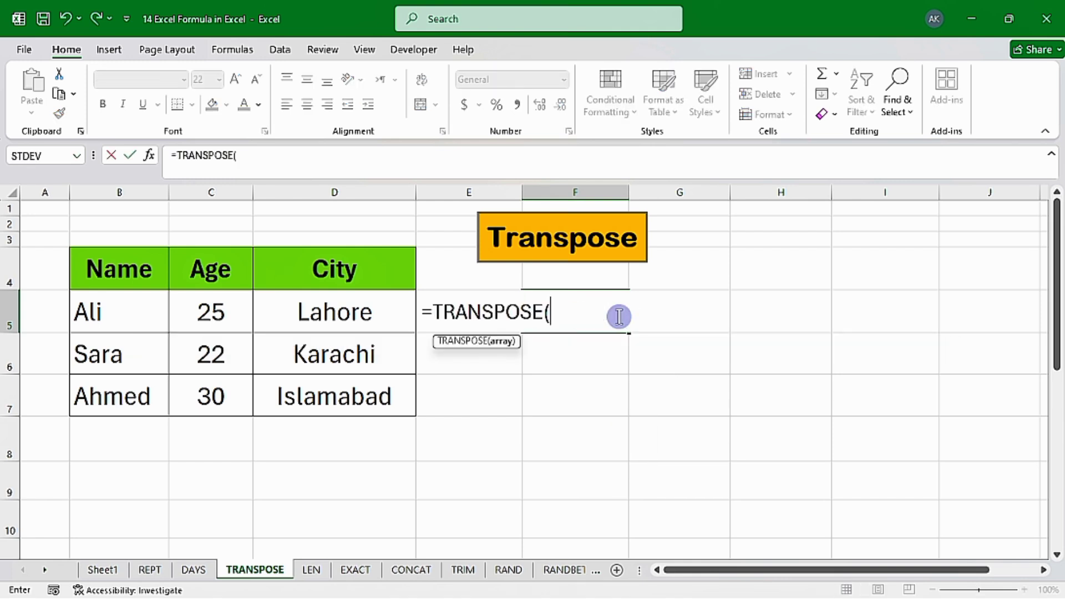
drag(129, 277, 392, 401)
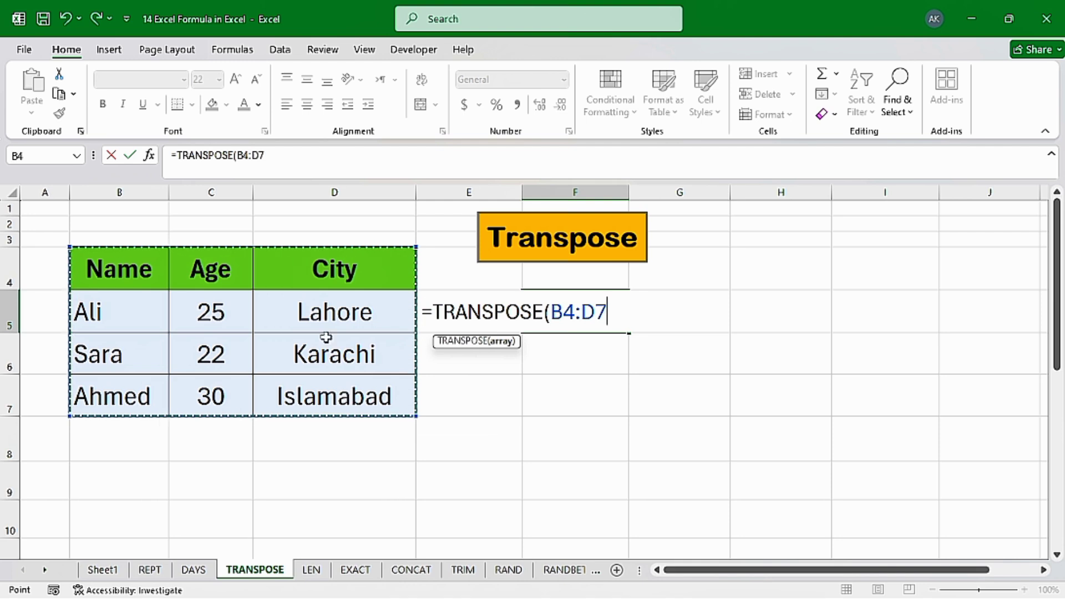
text())
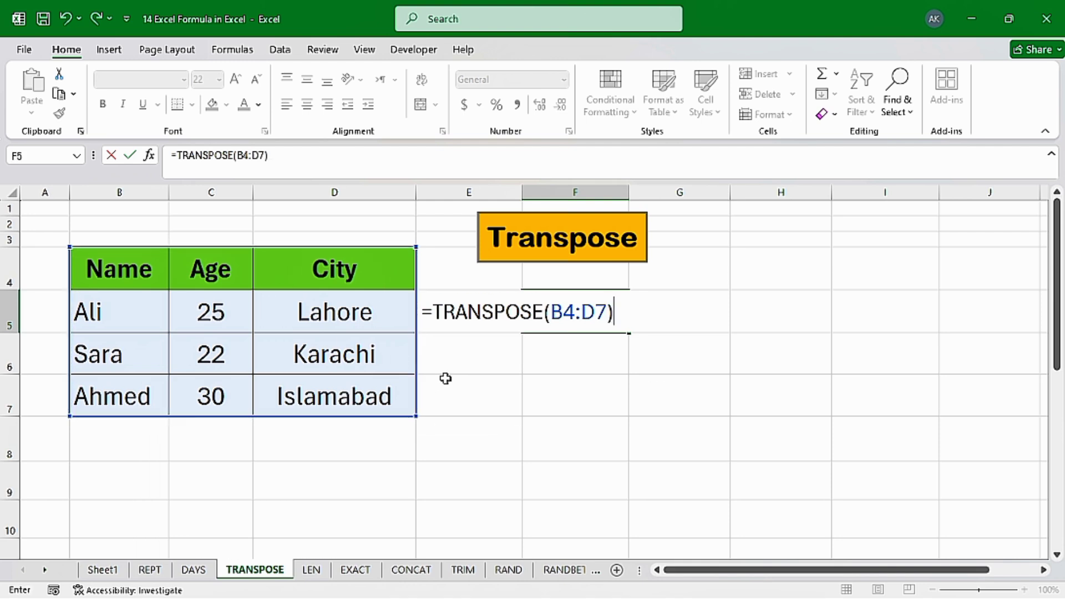
key(Return)
drag(590, 309, 861, 397)
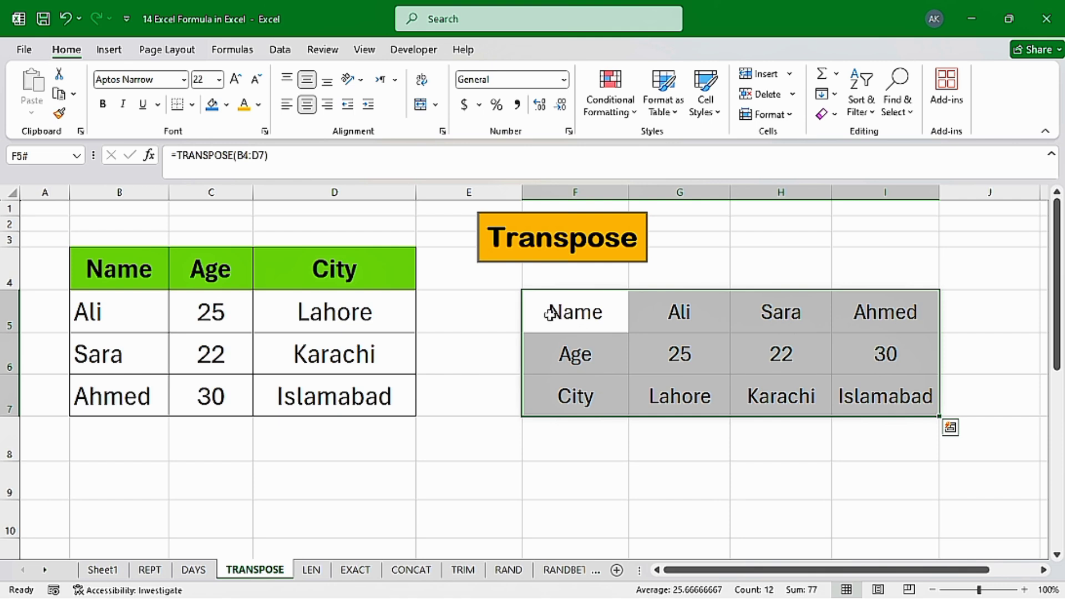
drag(107, 268, 340, 268)
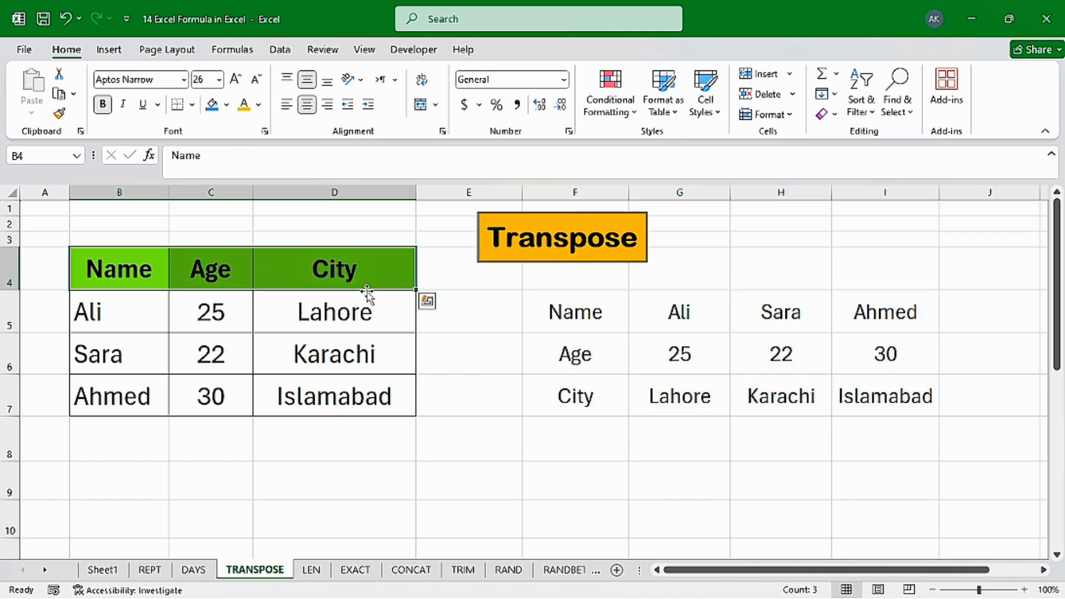
drag(553, 309, 574, 399)
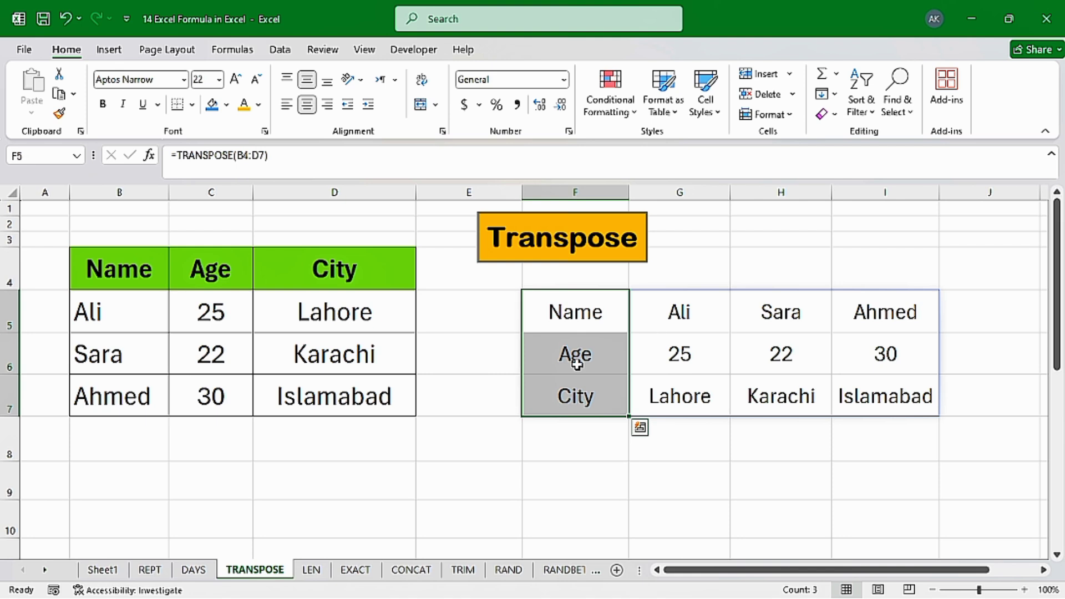
Enter =TRANSPOSE(F5#) in E9 to turn the transposed table back into its original column layout
click(466, 469)
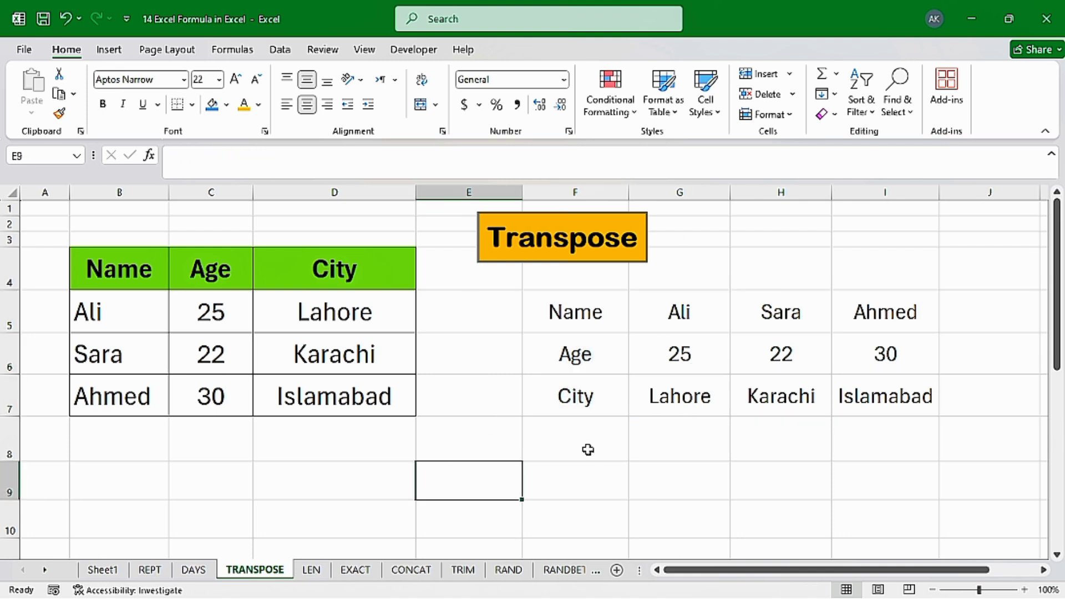
text(=tra)
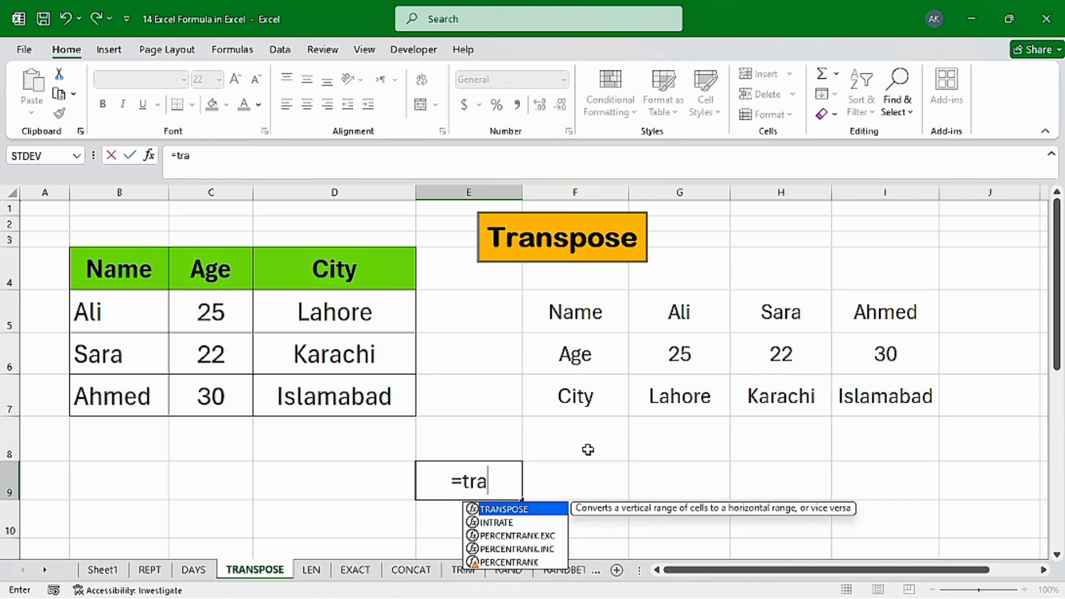
text(ns)
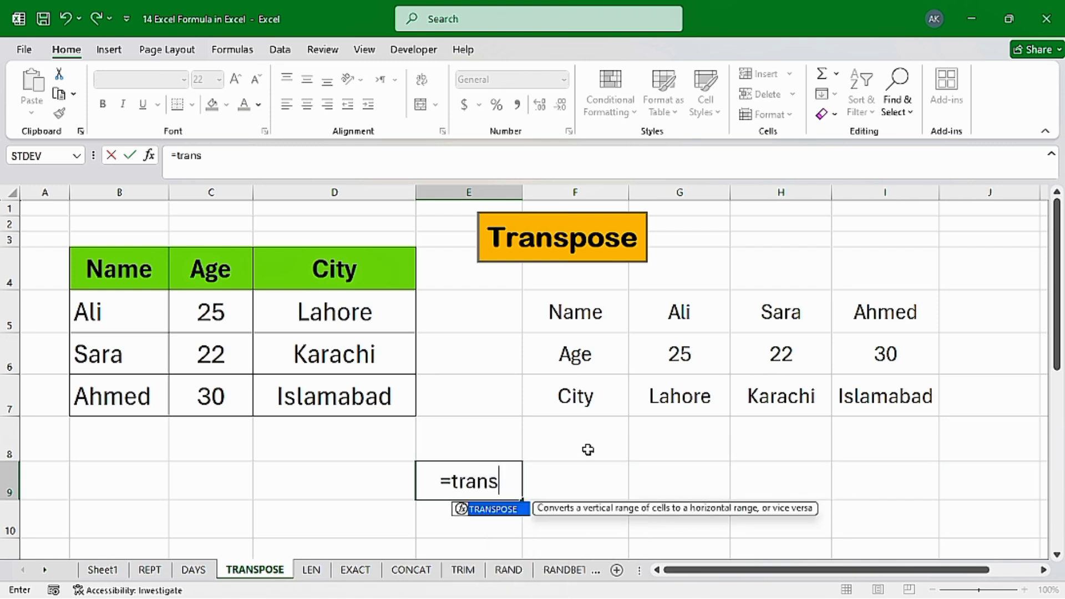
key(Tab)
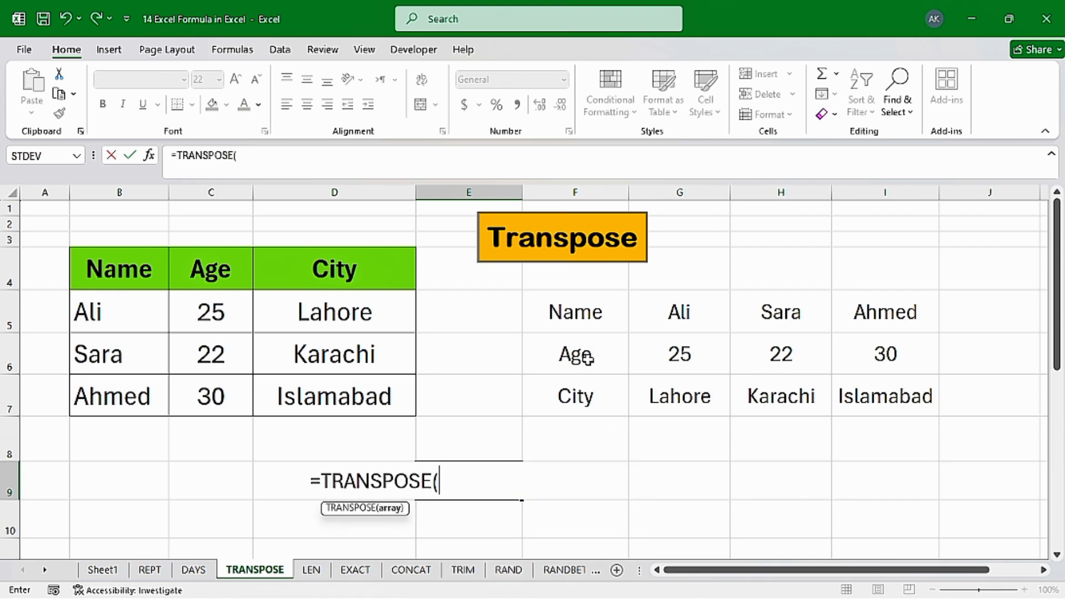
drag(577, 326, 887, 396)
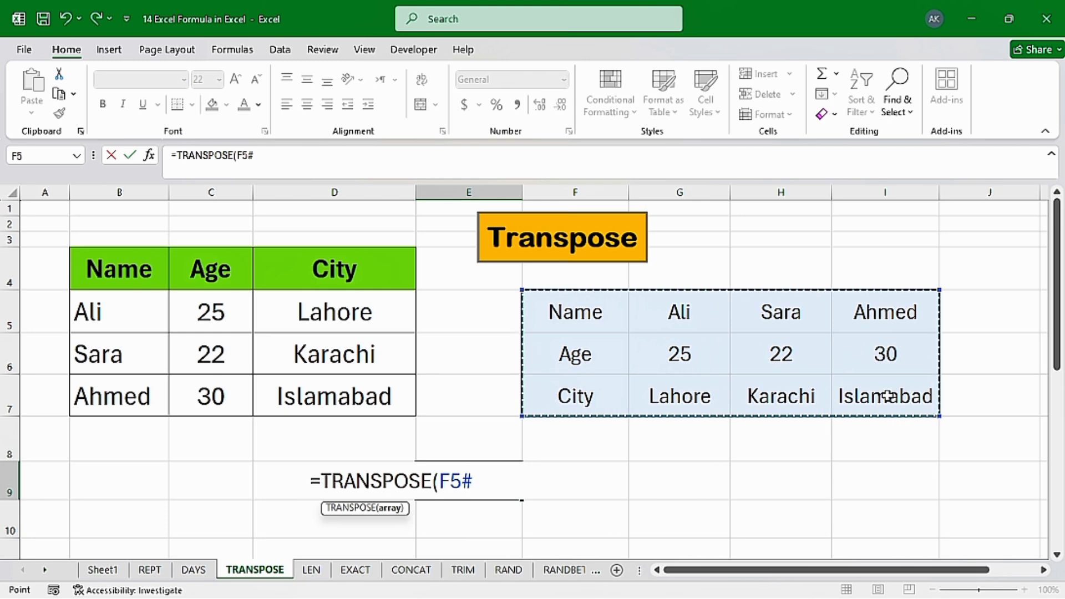
text())
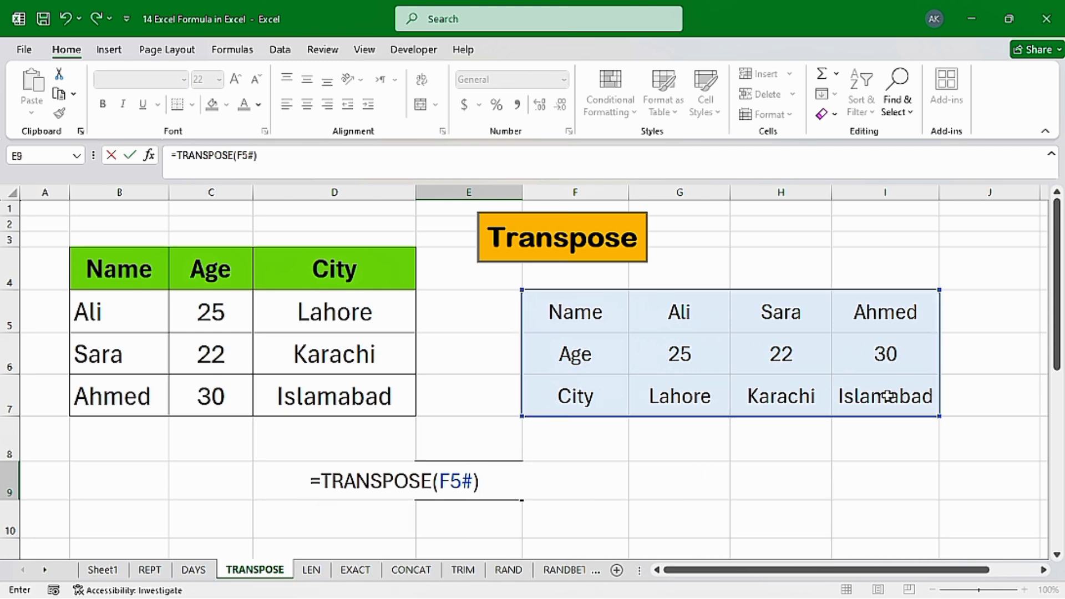
key(Return)
scroll(471, 435, down, 2)
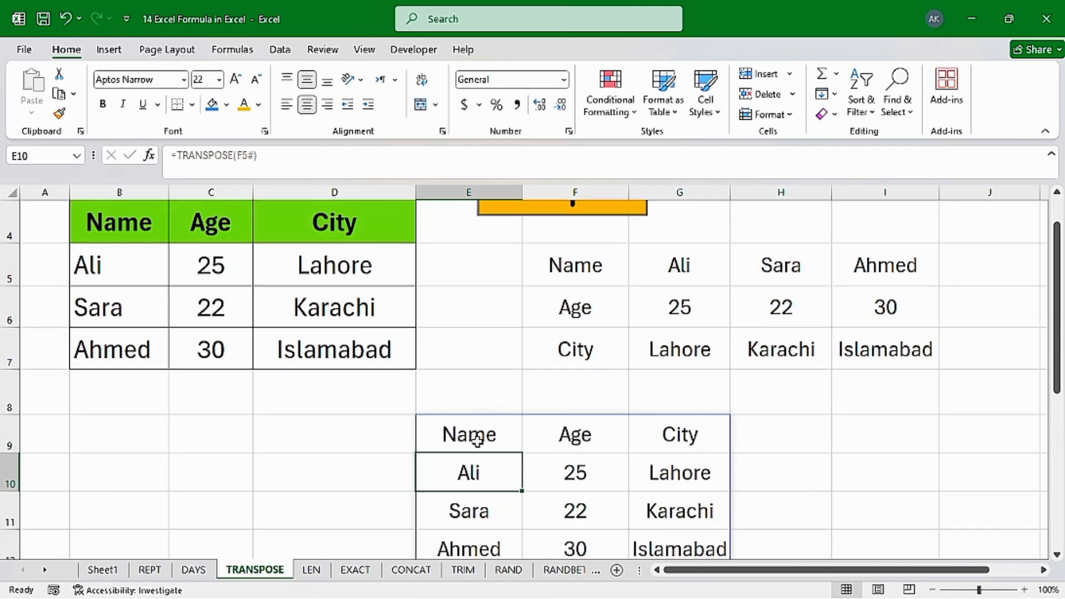
drag(451, 388, 662, 405)
scroll(627, 414, up, 2)
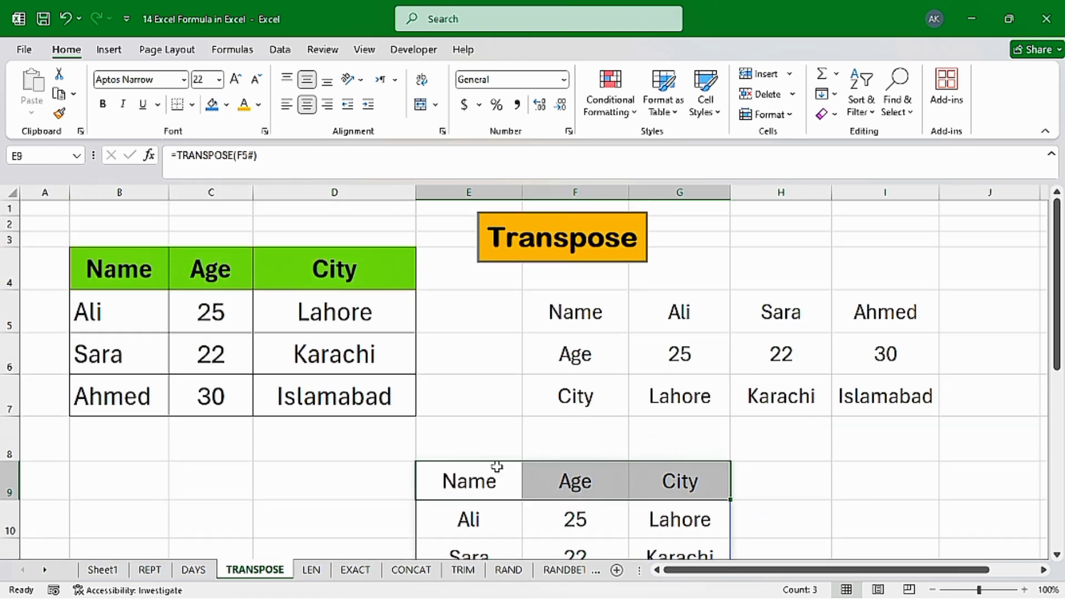
click(566, 314)
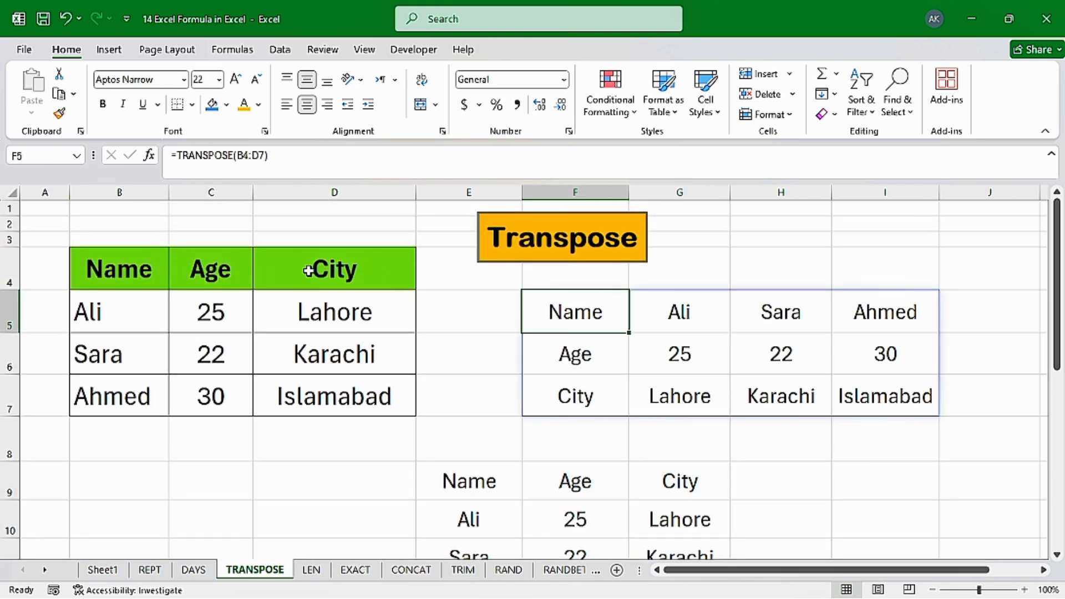
click(333, 277)
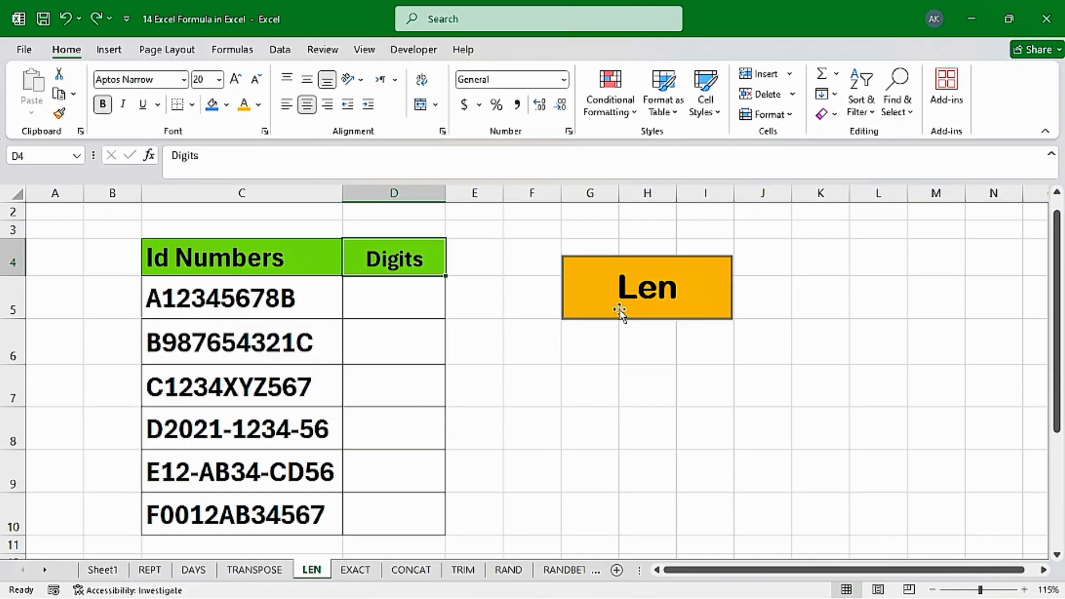
Enter =LEN(C5) in D5 on the LEN sheet to count the characters in the first ID number
click(645, 301)
click(254, 305)
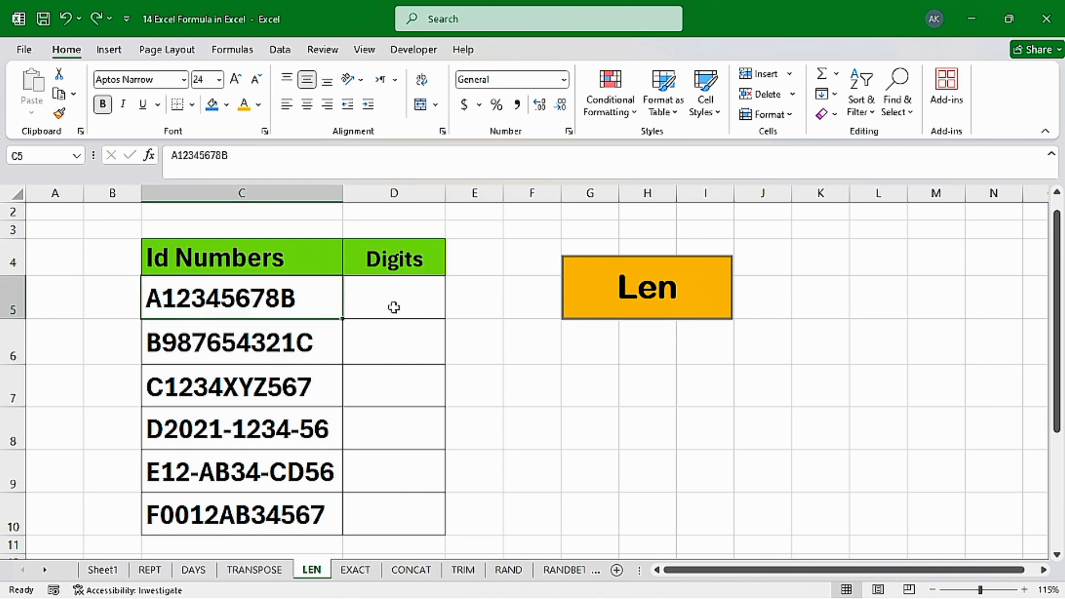
click(393, 307)
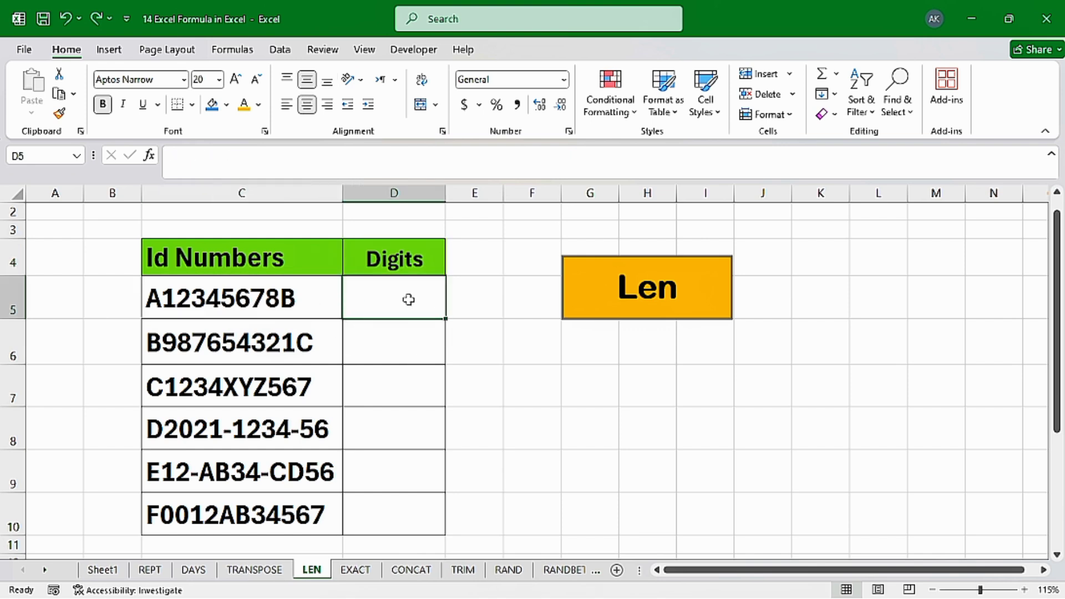
text(=)
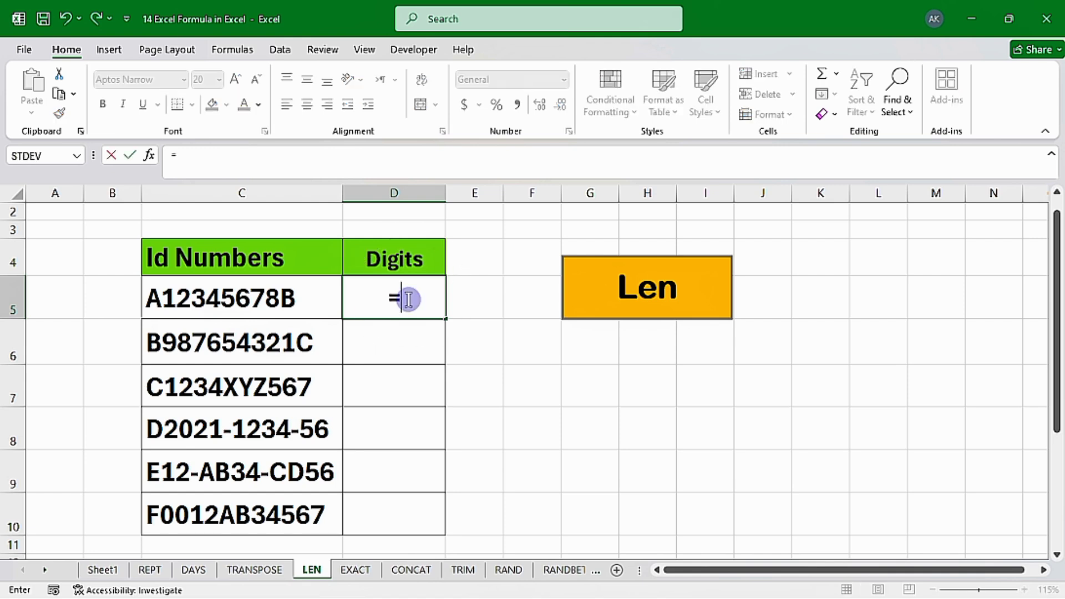
text(len)
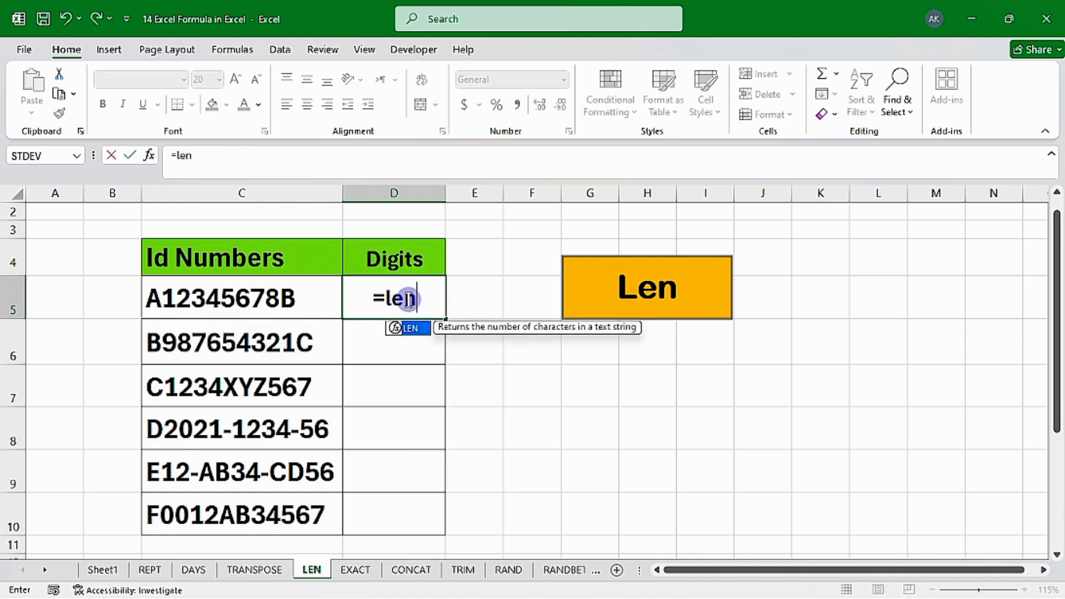
key(Tab)
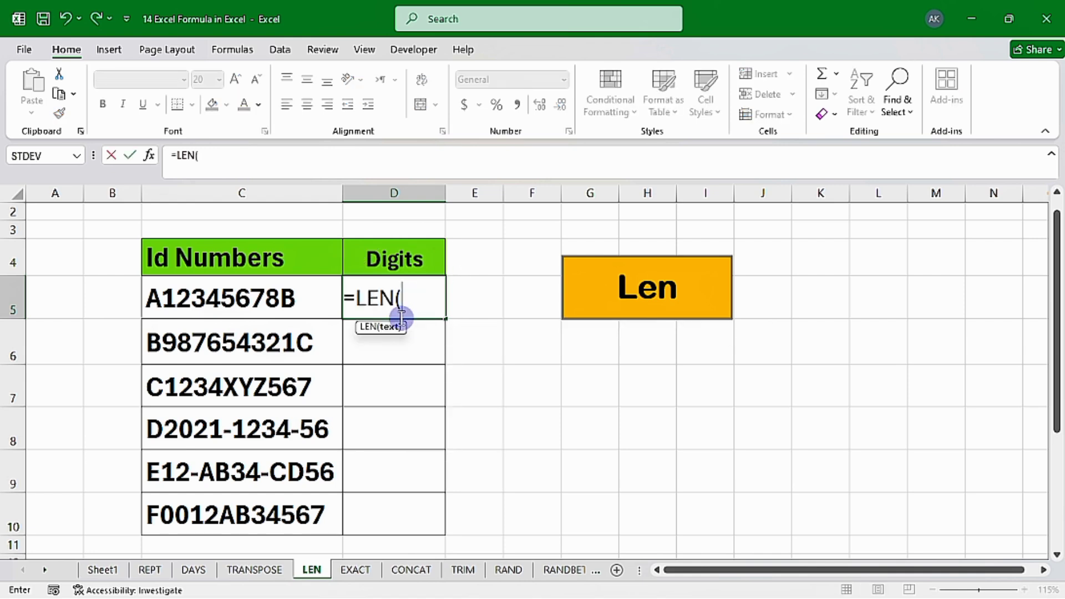
click(263, 301)
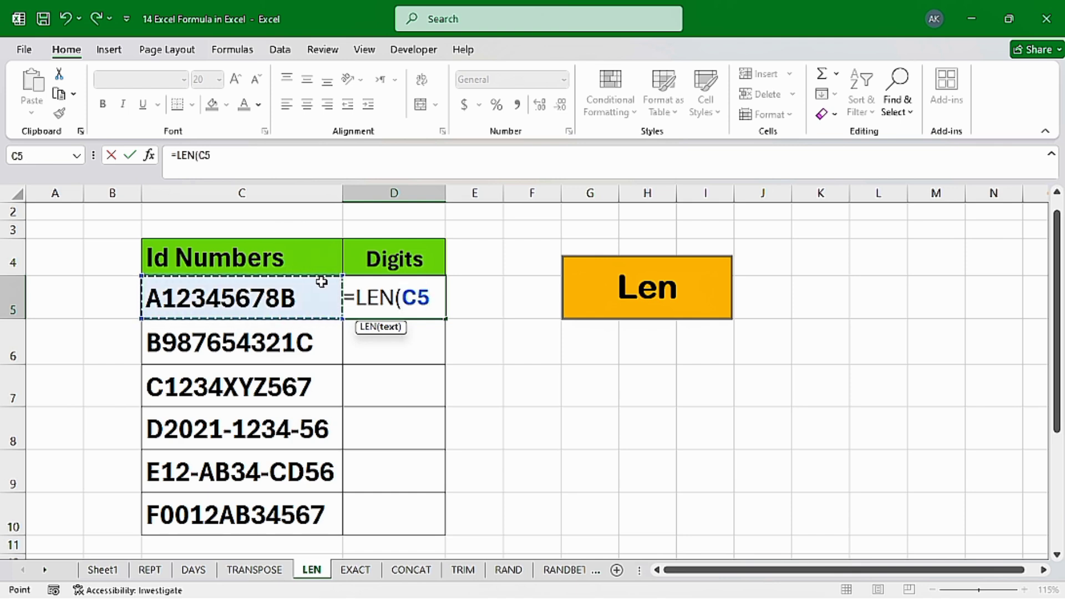
text())
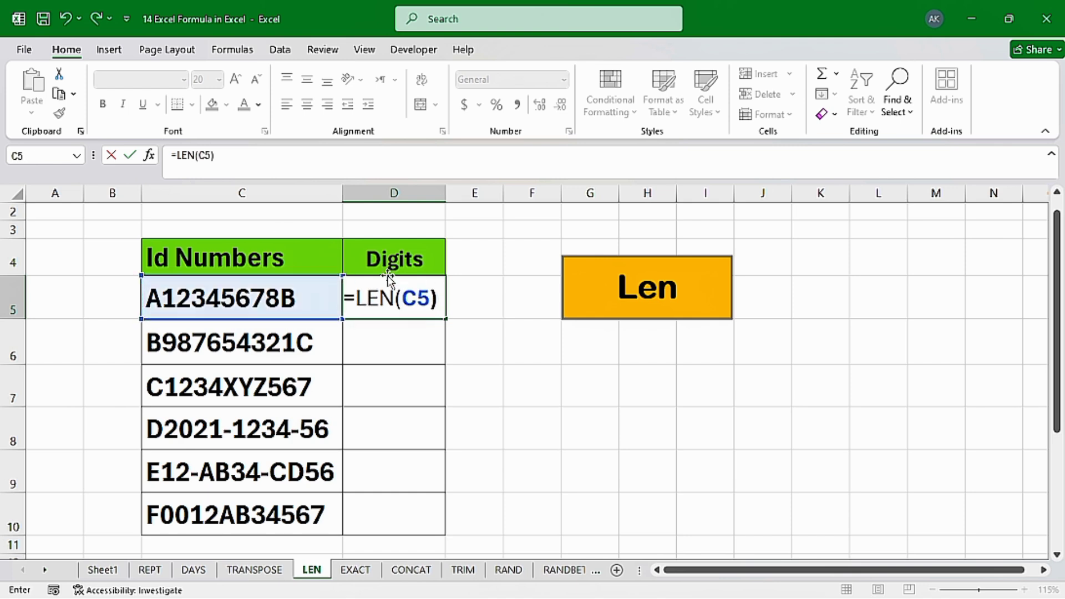
key(Return)
click(409, 298)
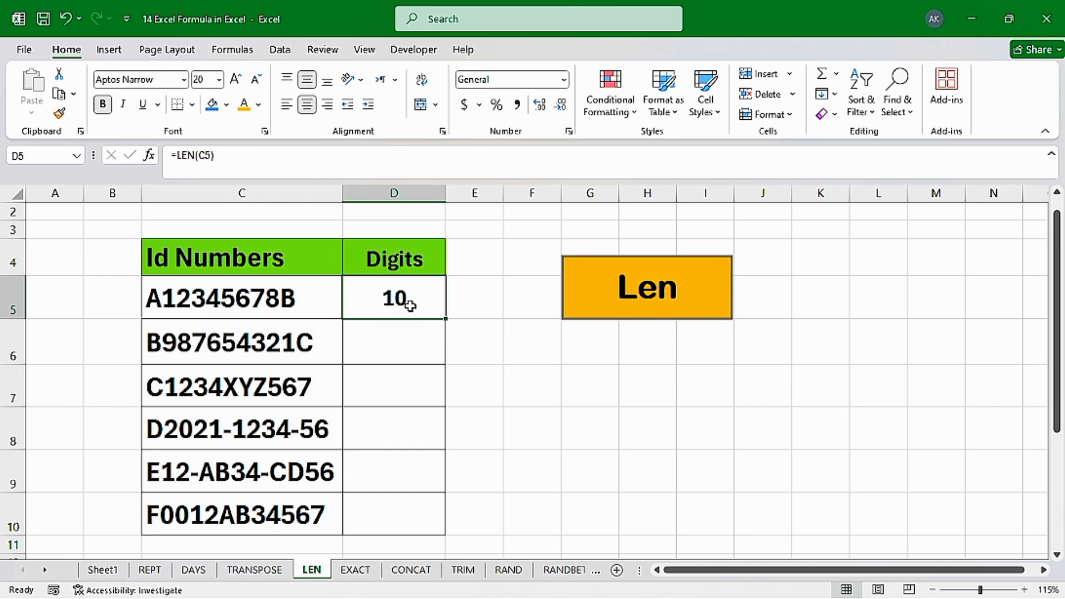
Fill the LEN formula from D5 down to D10 for the remaining ID numbers
click(221, 304)
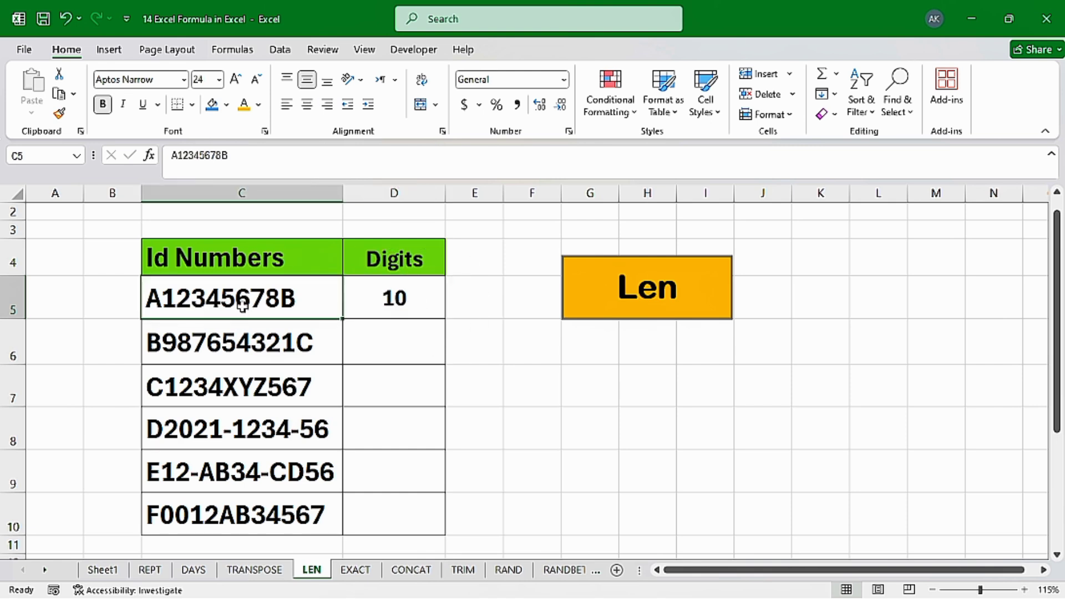
click(430, 311)
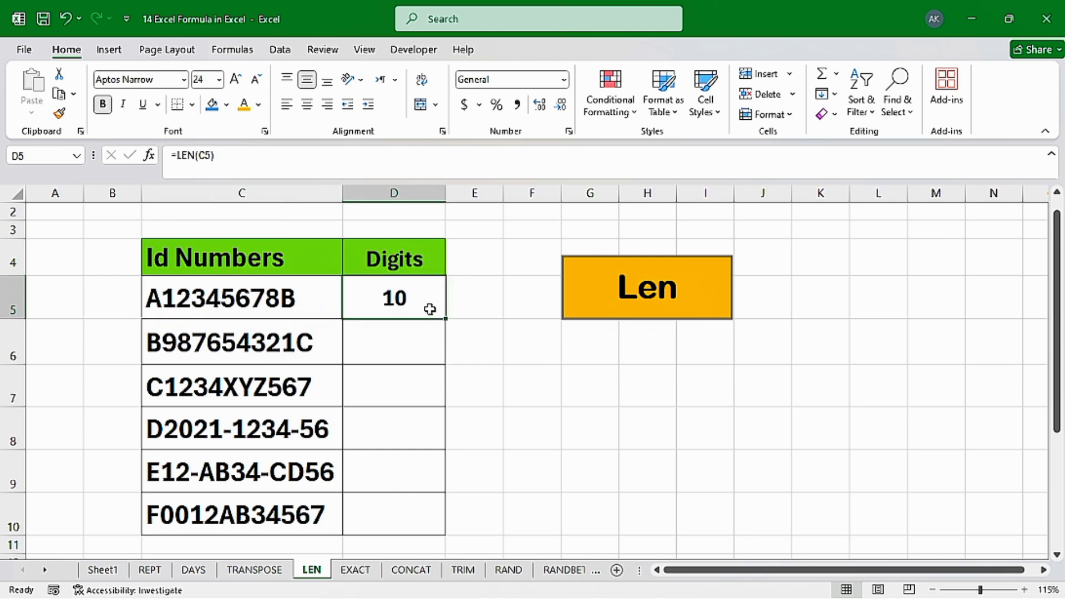
drag(444, 318, 438, 533)
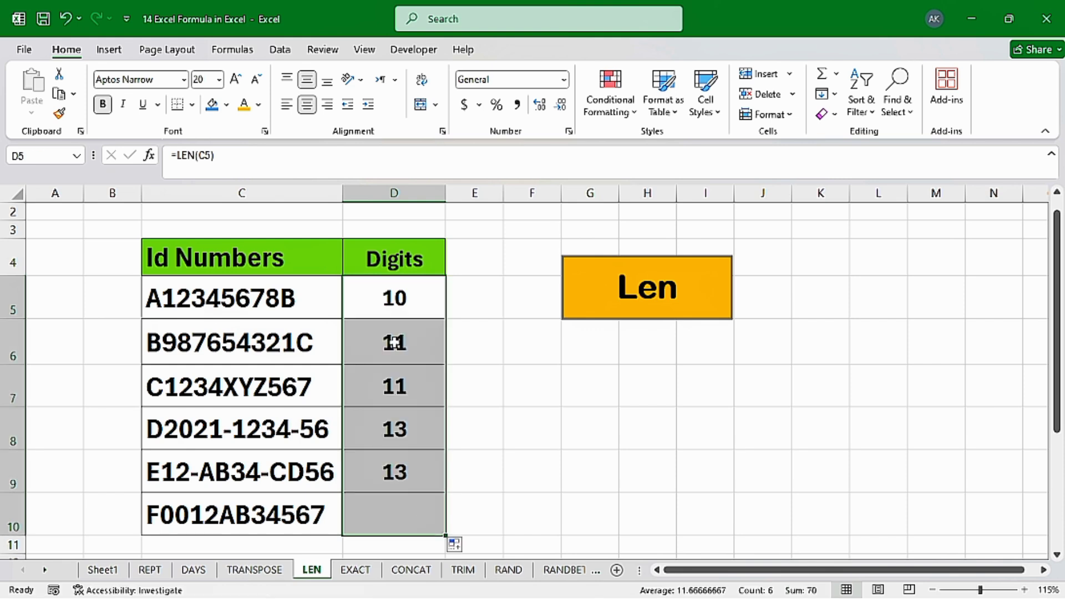
click(389, 298)
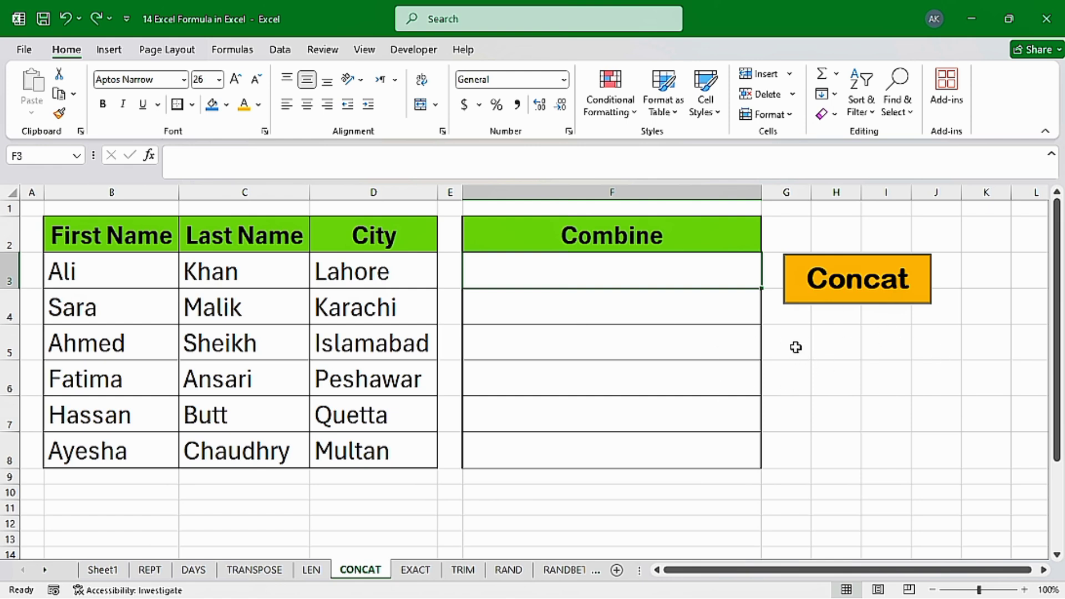
Enter =CONCAT(B3," ",C3,"-",D3) in F3 on the CONCAT sheet to combine the first name, last name and city
mouse_move(83, 272)
mouse_down()
mouse_move(316, 273)
mouse_move(333, 311)
mouse_up()
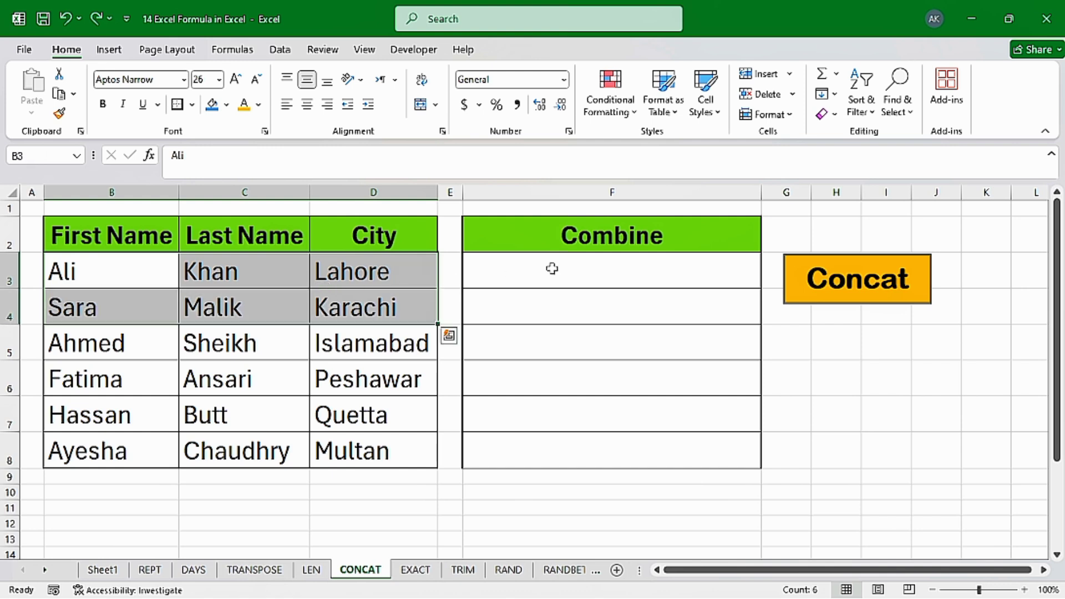
click(552, 268)
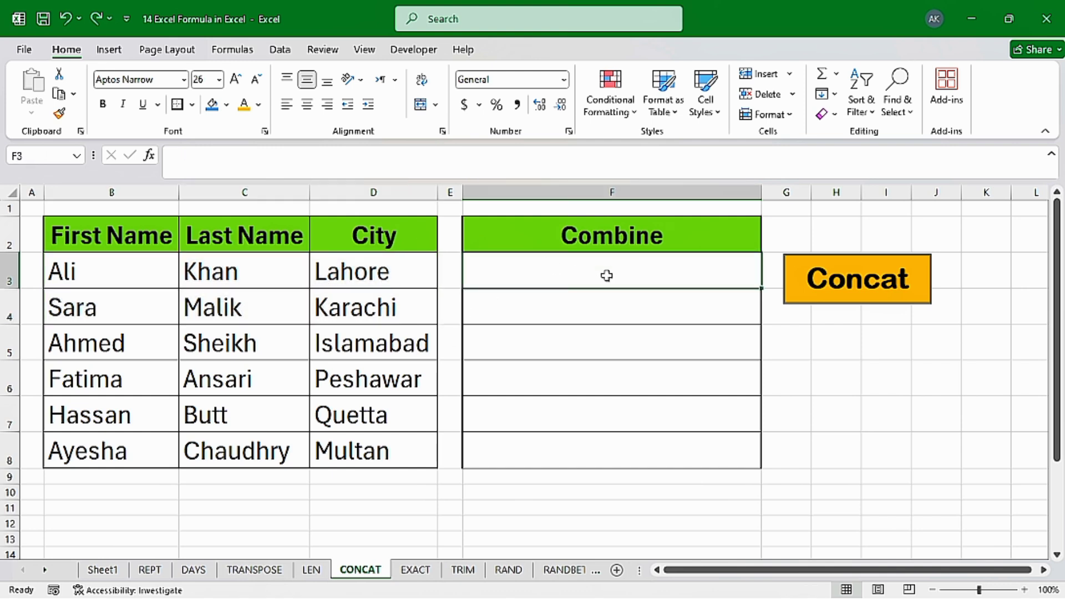
text(=)
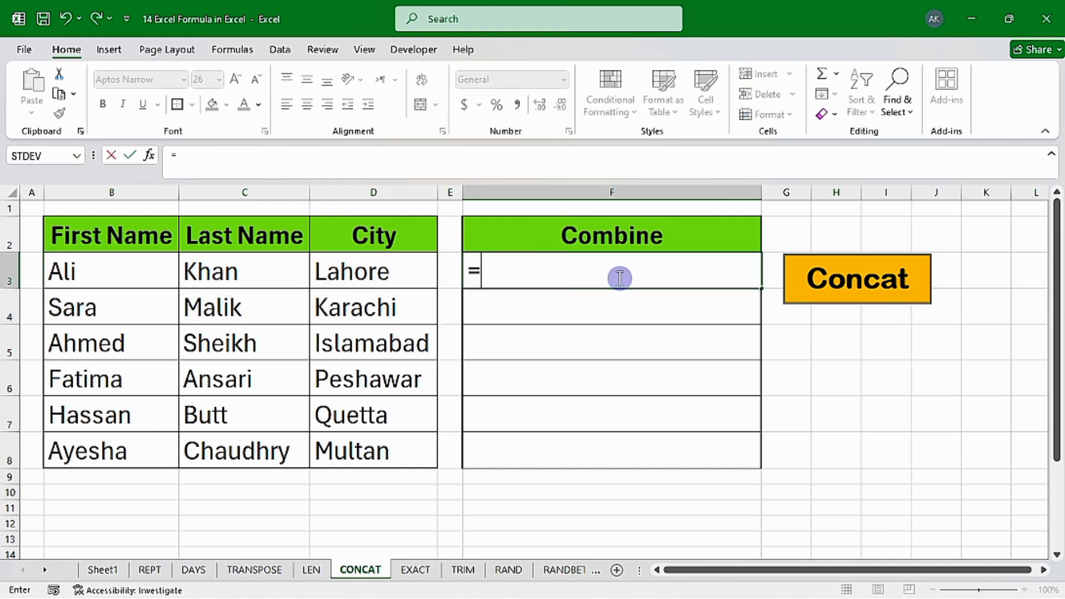
text(con)
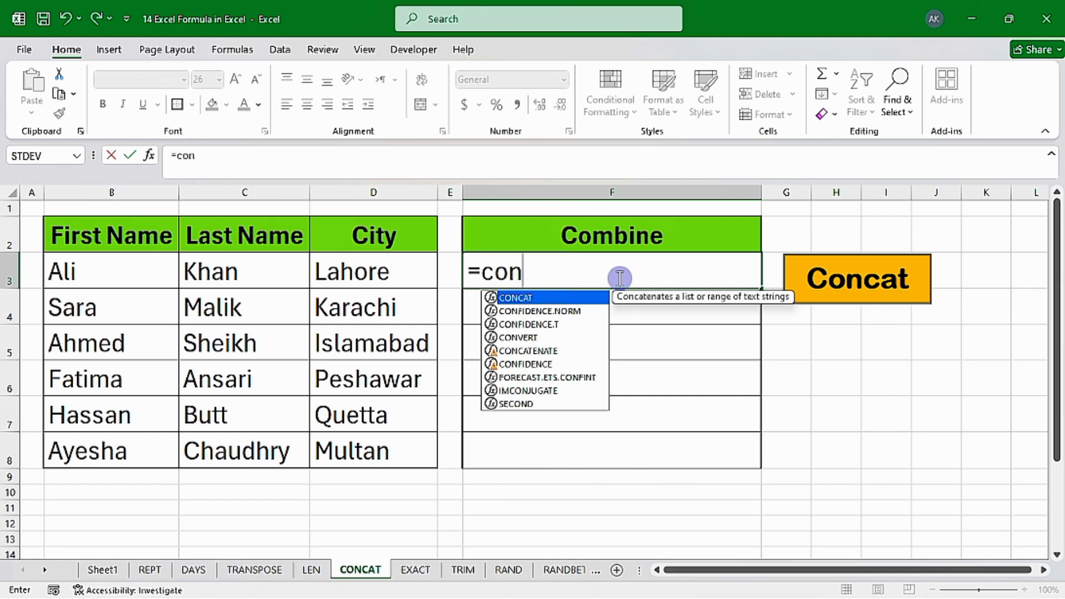
text(cat)
key(Tab)
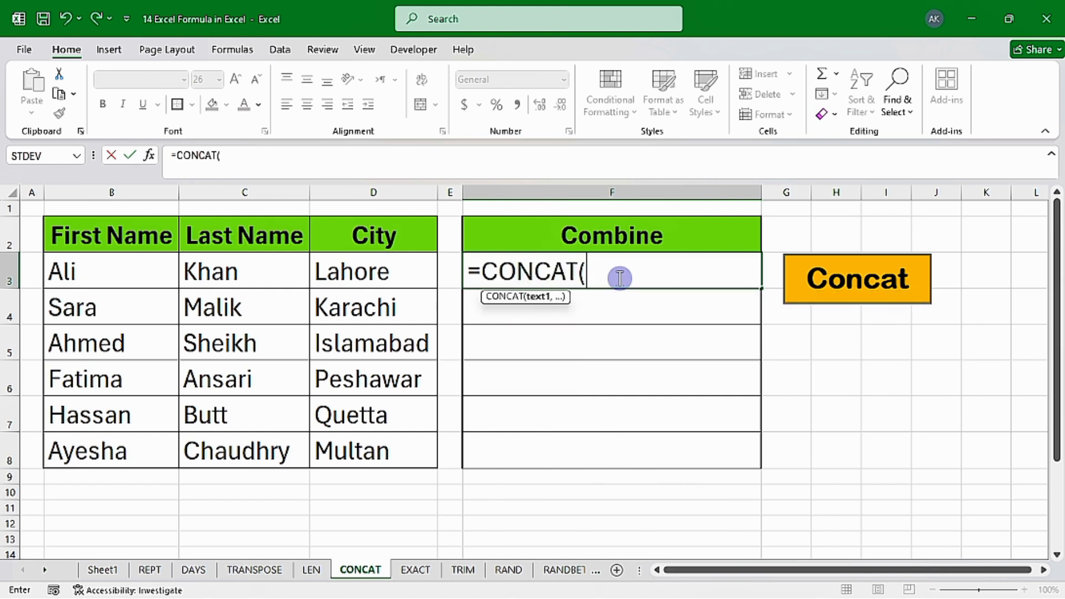
click(83, 282)
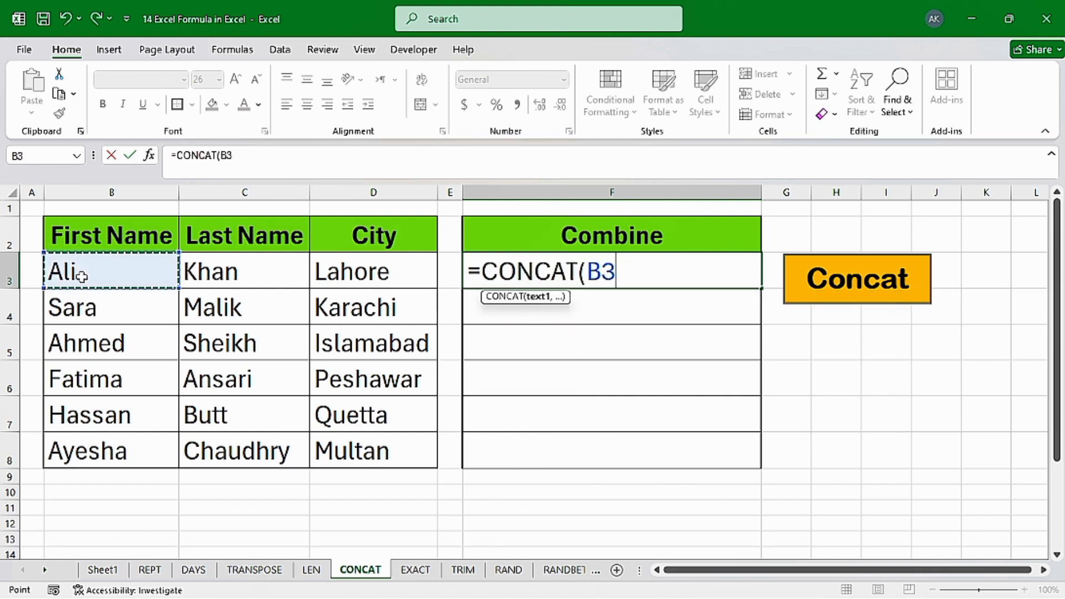
text(,)
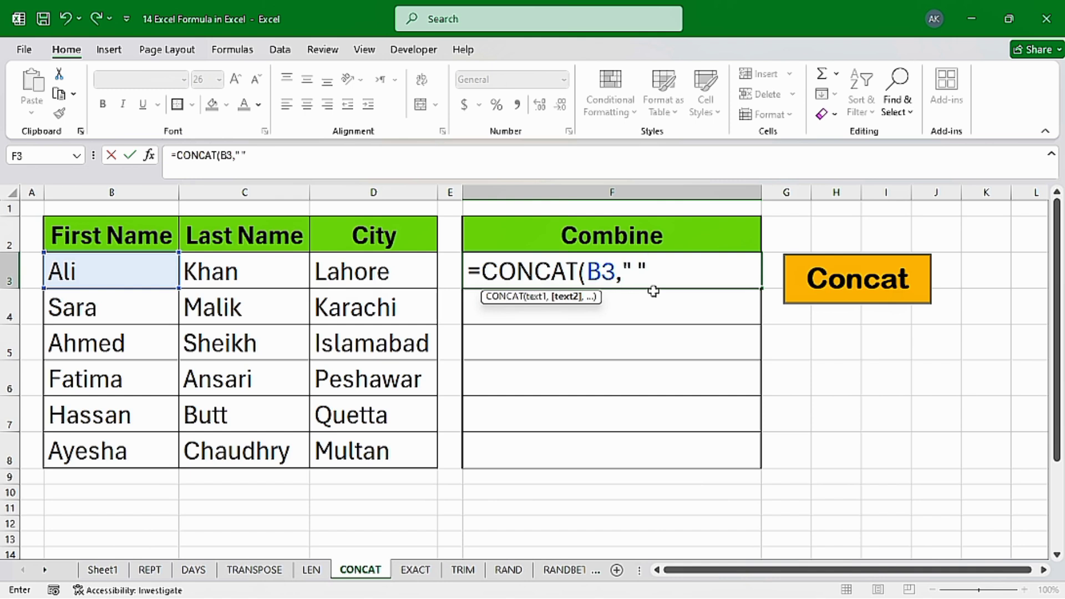
text(" ",)
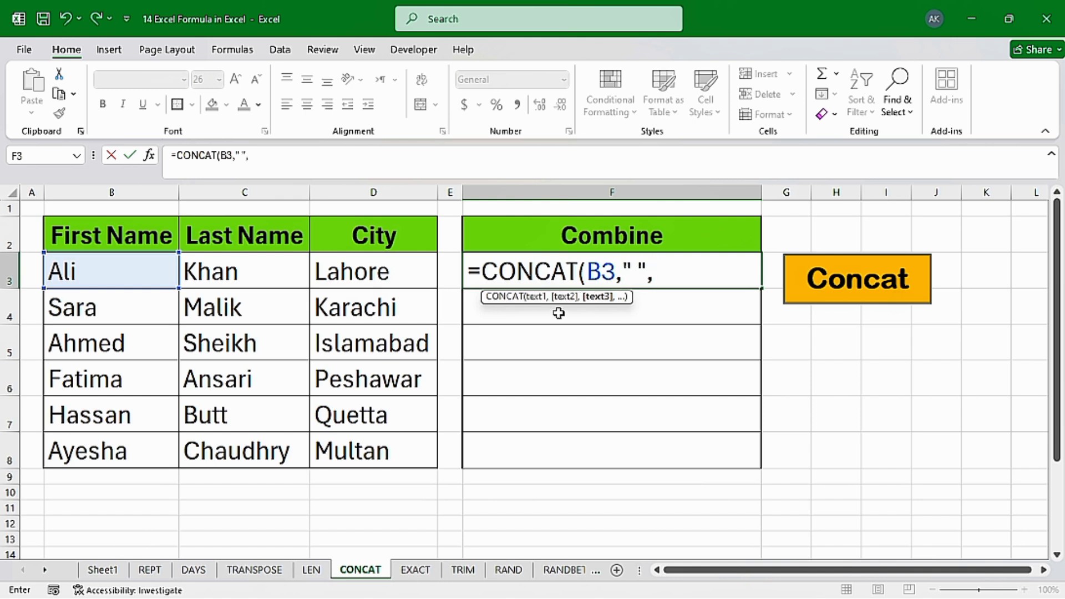
click(209, 272)
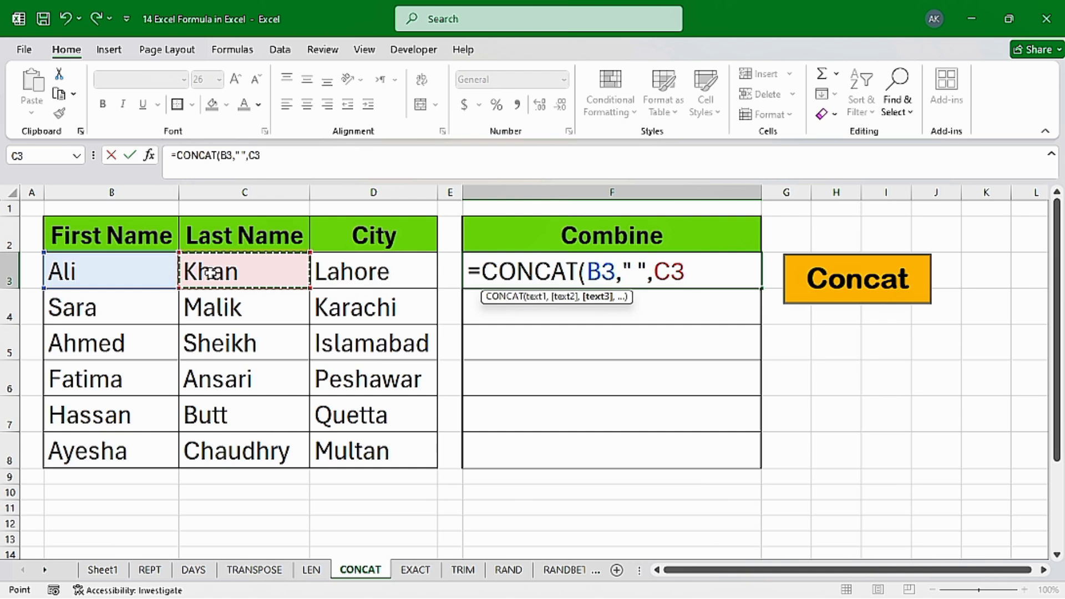
text(,)
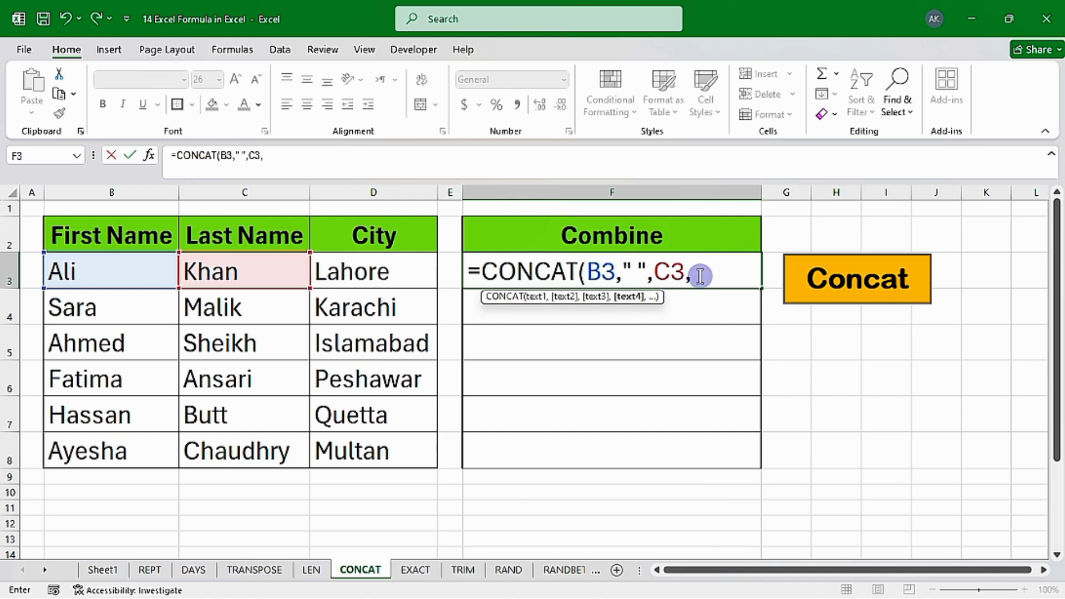
text(")
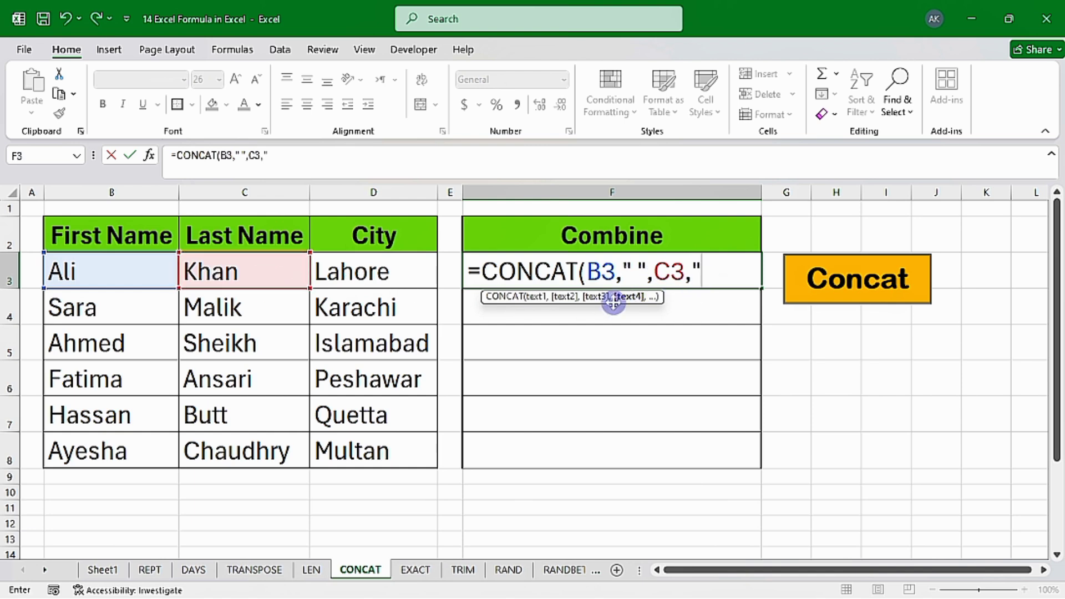
text(-)
text(",)
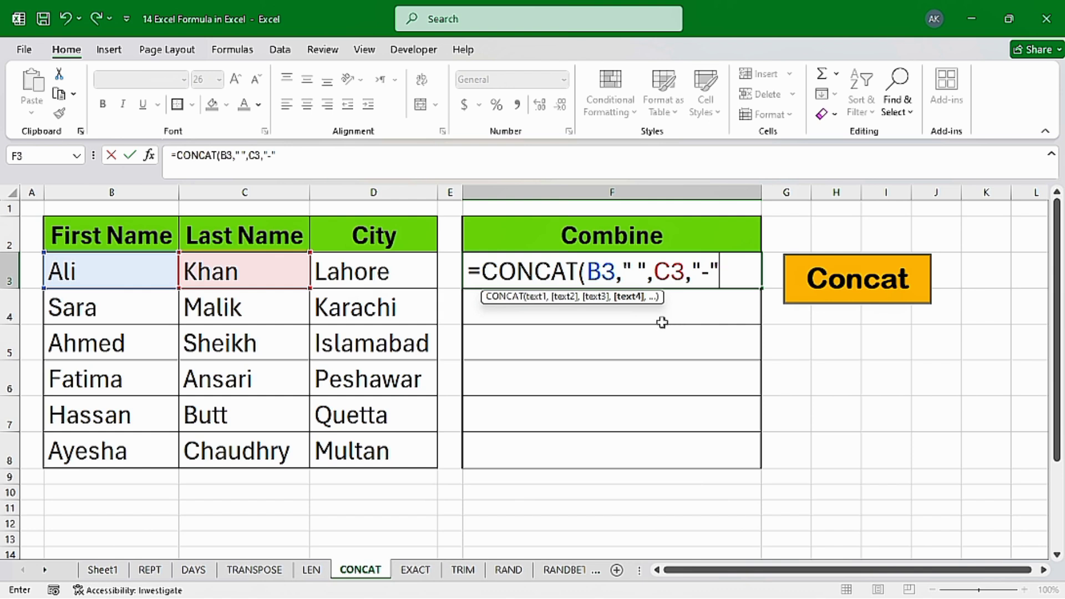
click(364, 273)
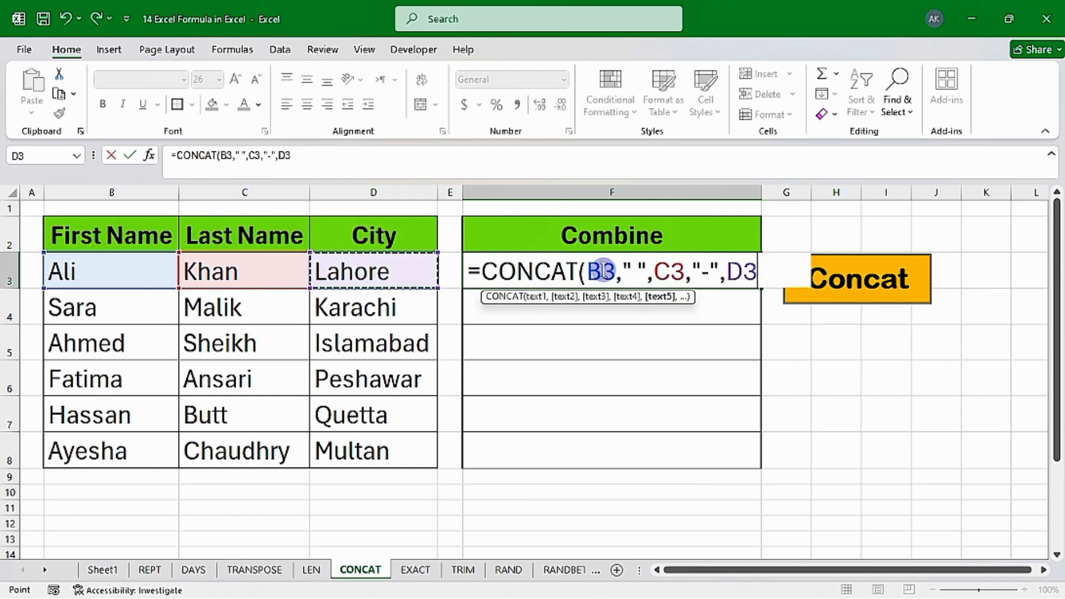
text())
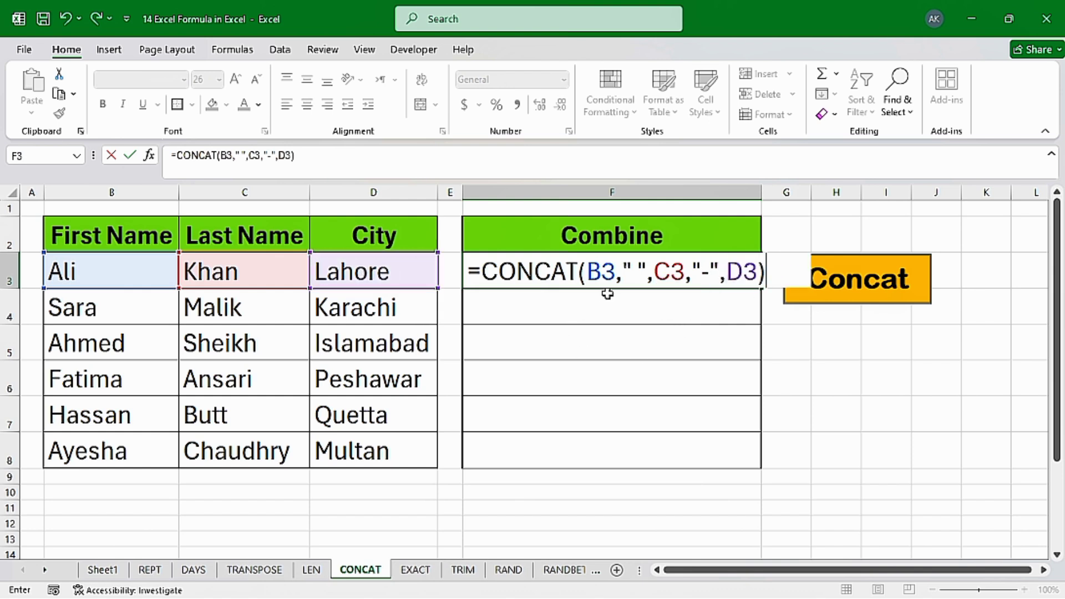
key(Return)
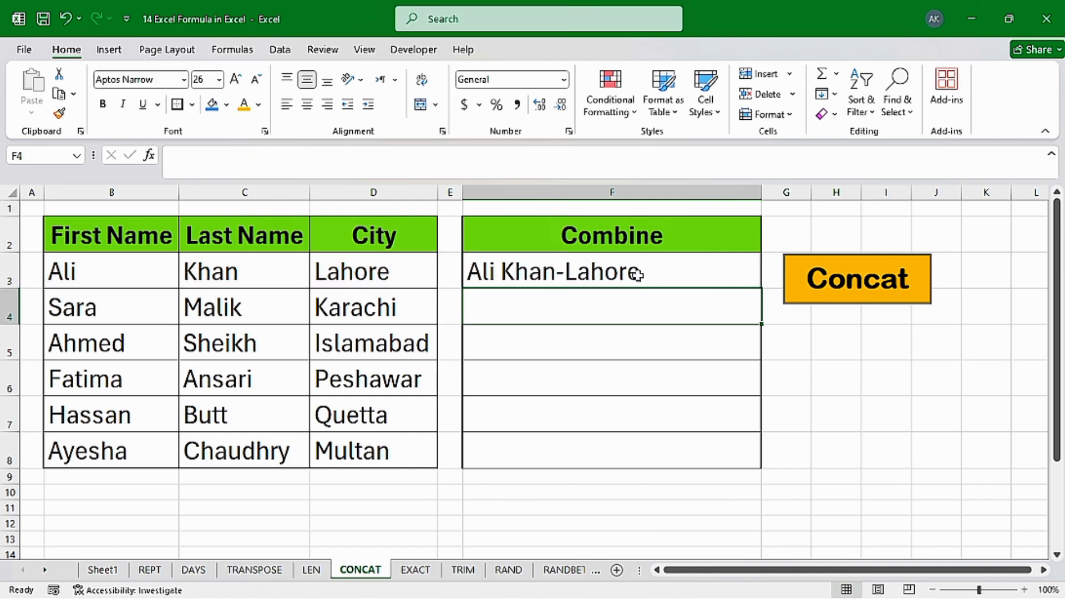
Fill the CONCAT formula from F3 down to F8 for the remaining people
click(526, 283)
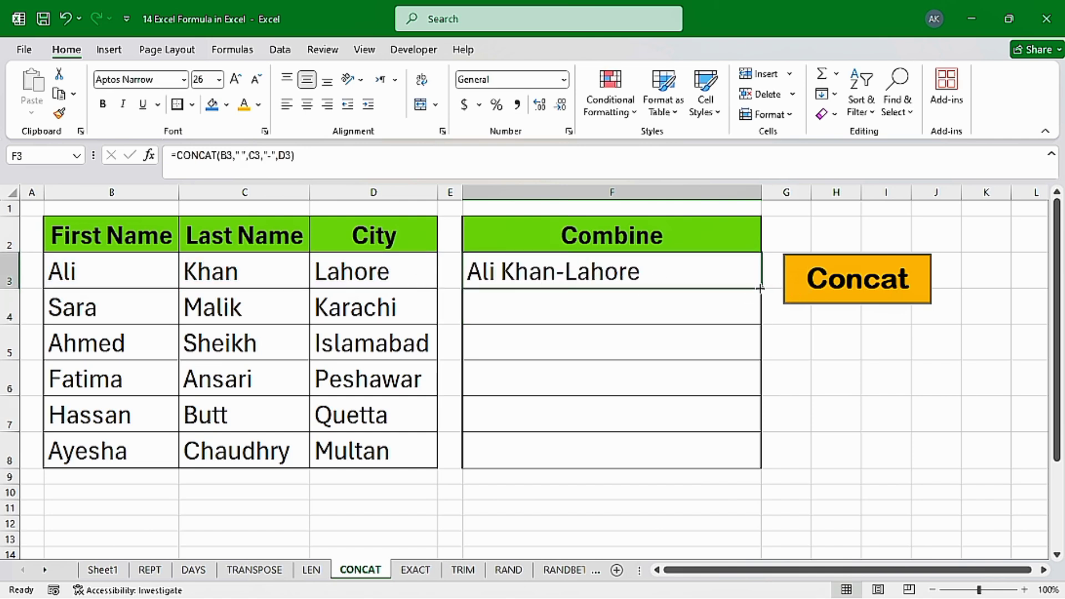
drag(760, 288, 753, 462)
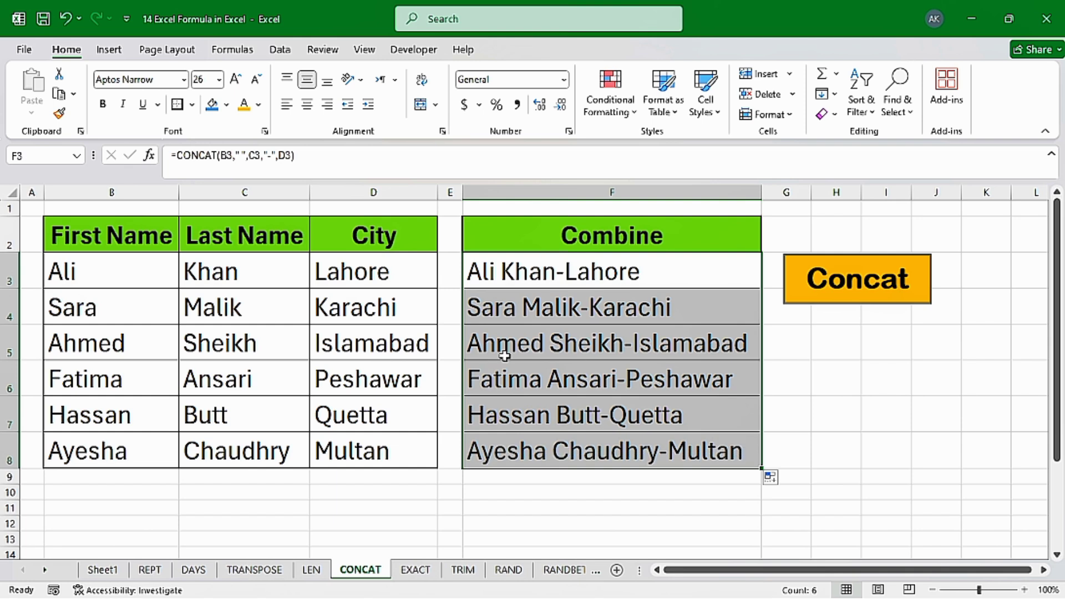
click(499, 277)
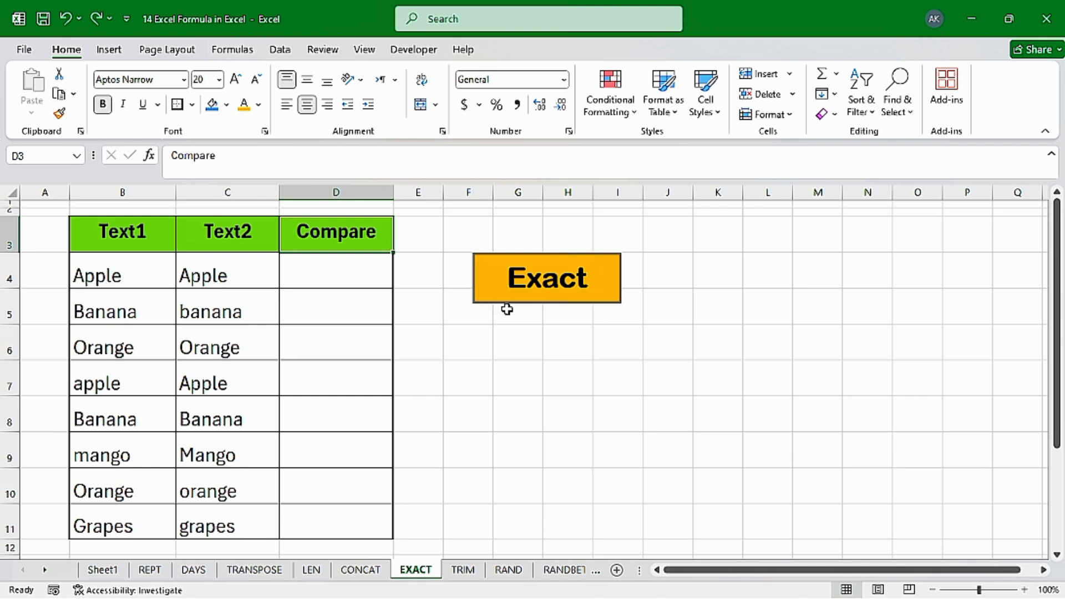
Examine the first Text1 and Text2 pair in B4 and C4 on the EXACT sheet
click(118, 281)
drag(205, 282, 187, 281)
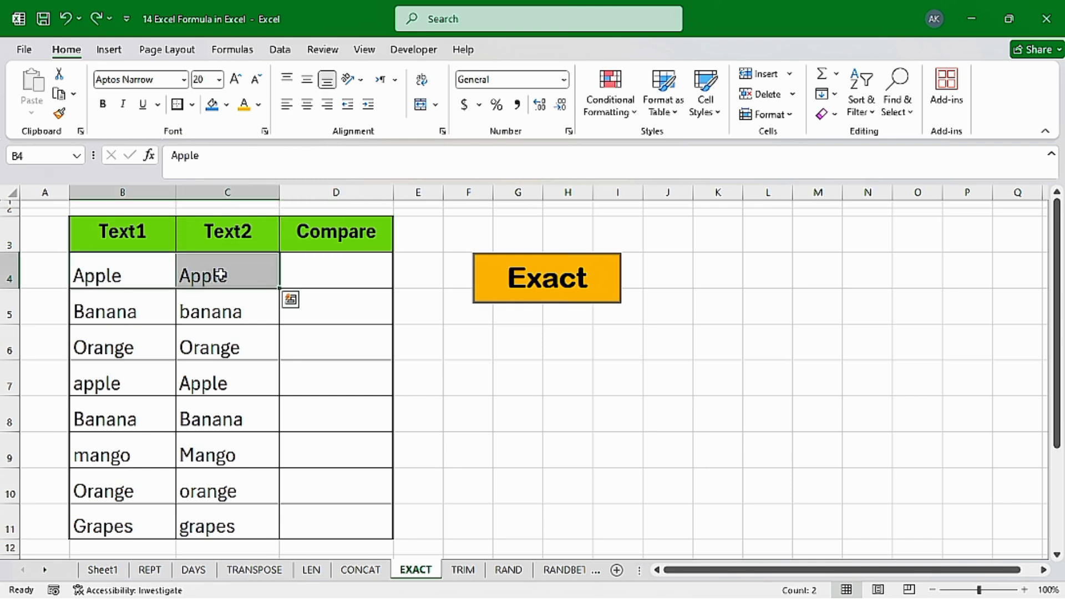
click(192, 278)
click(355, 275)
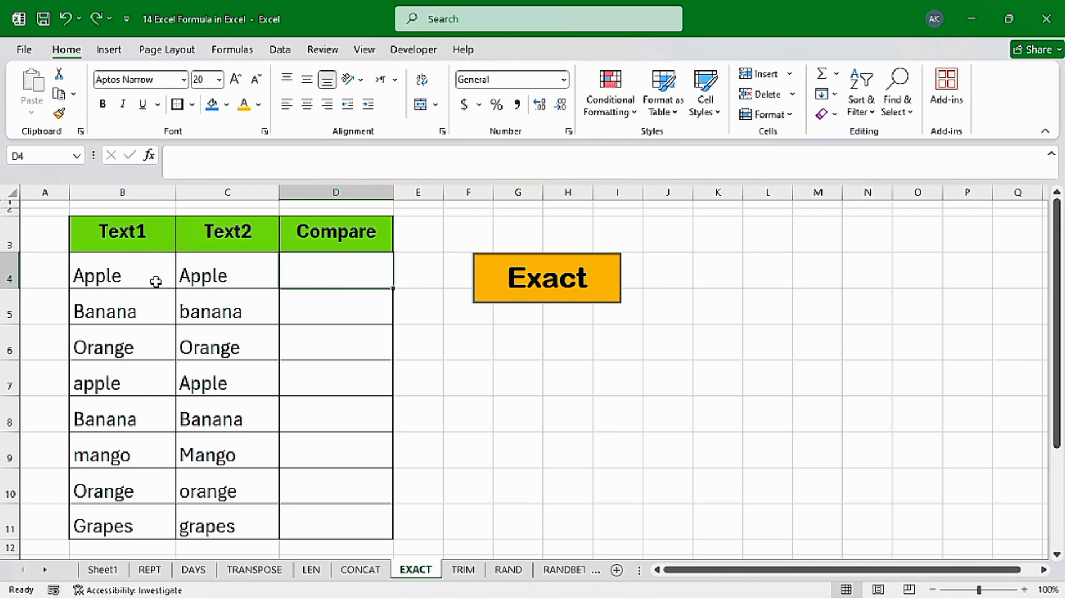
drag(116, 280, 250, 281)
click(331, 281)
click(153, 278)
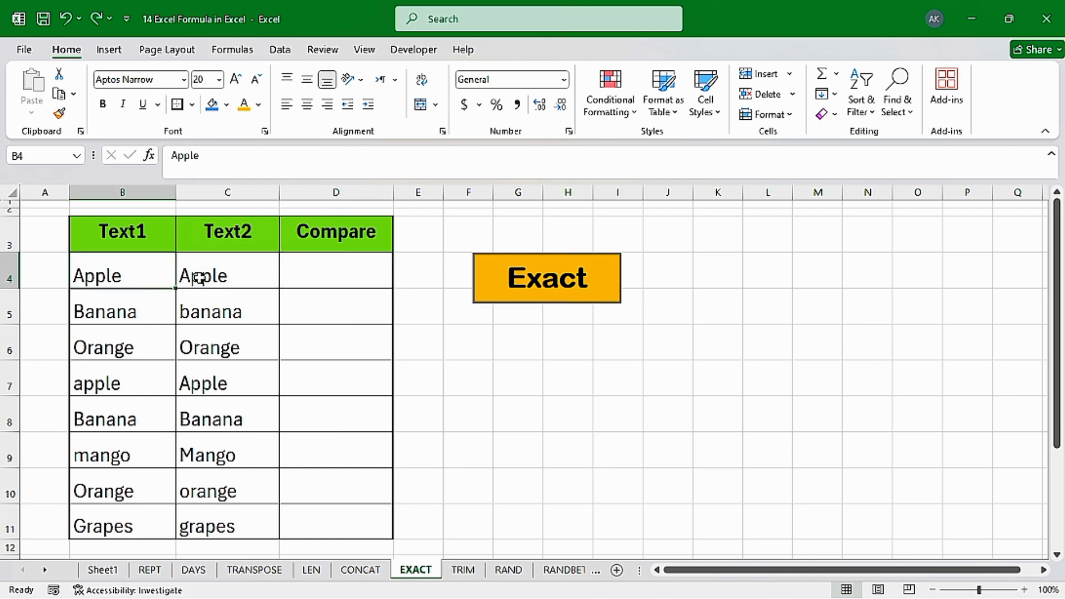
click(209, 275)
Enter =EXACT(B4,C4) in D4 to compare the first text pair with case sensitivity
click(363, 276)
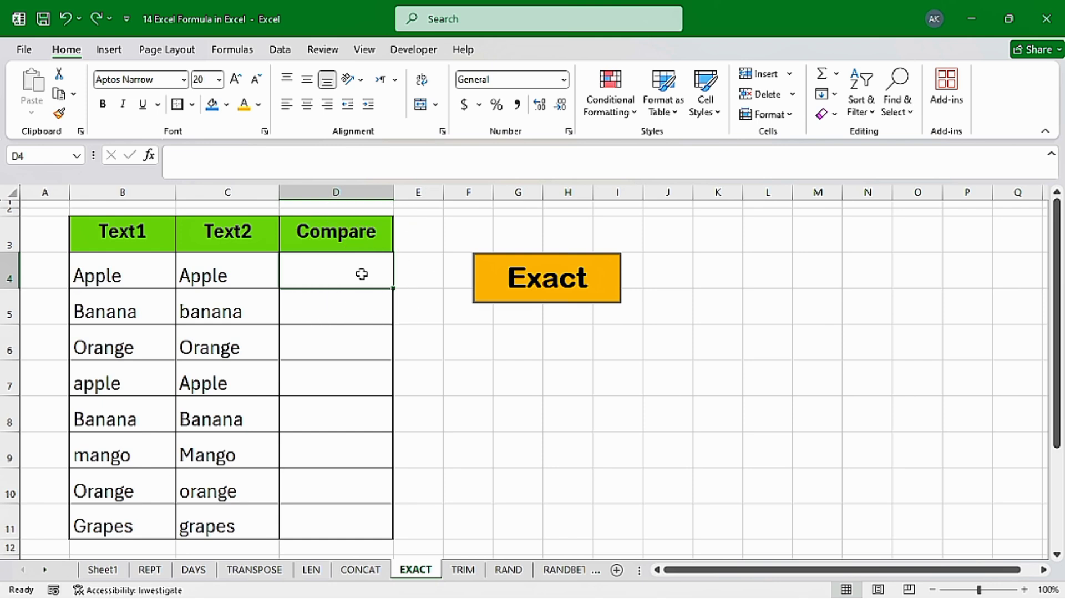
text(=)
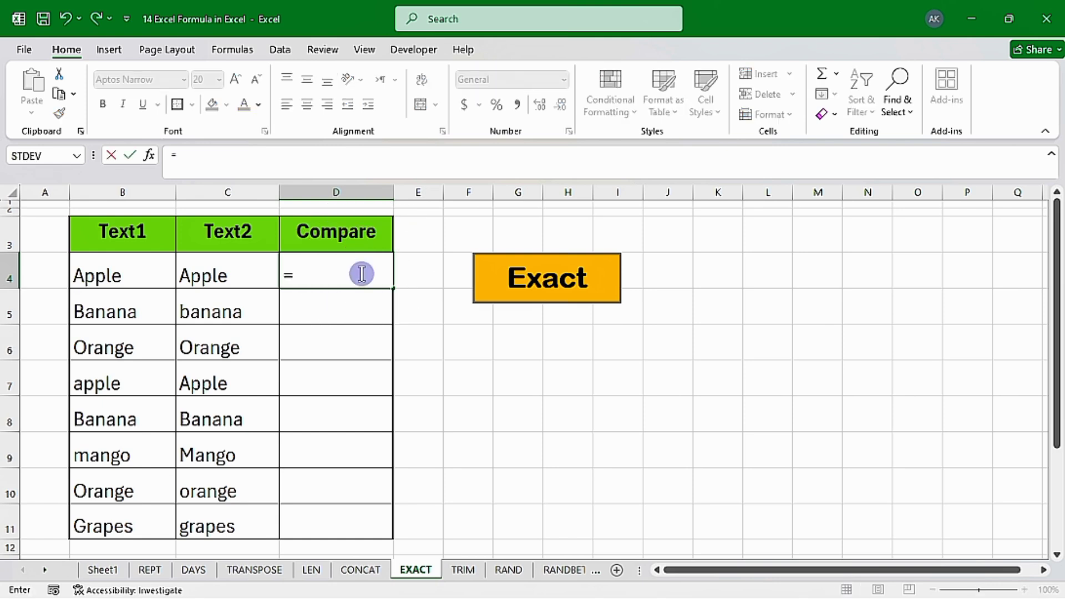
text(exac)
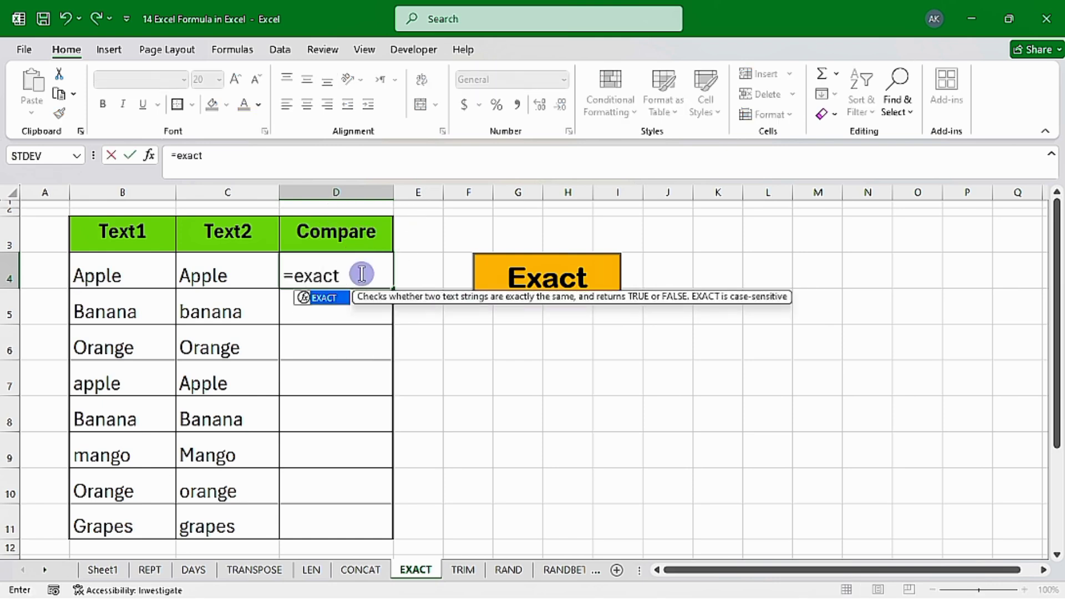
text(t)
key(Tab)
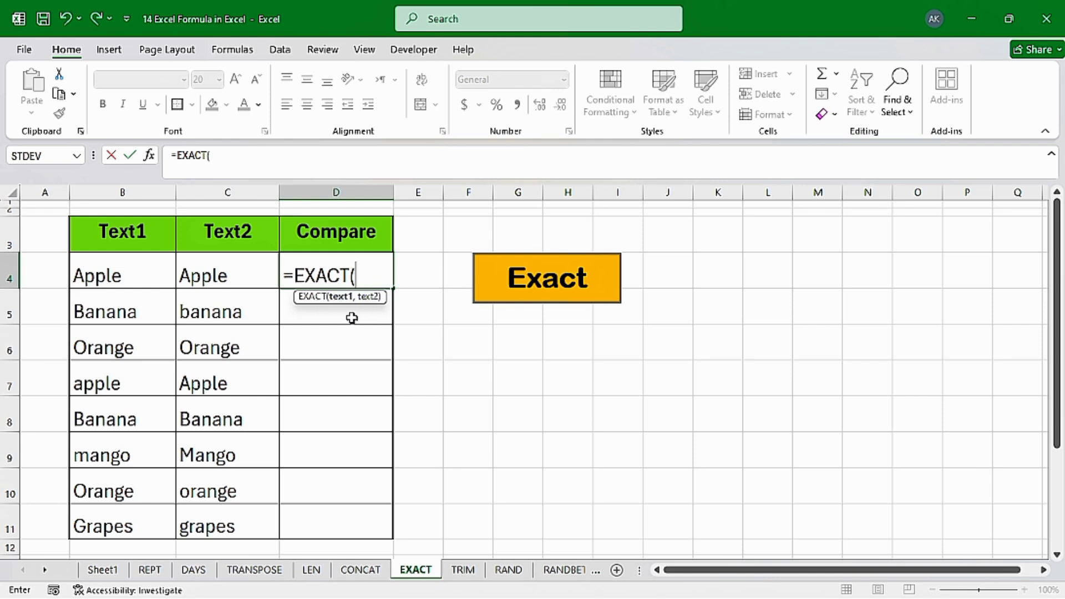
click(95, 275)
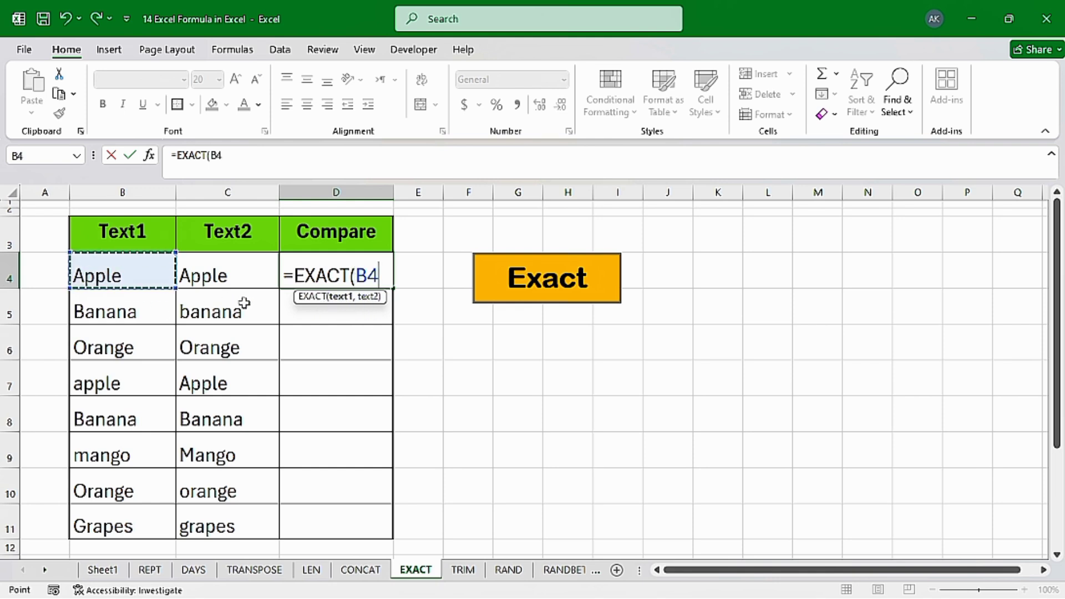
text(,)
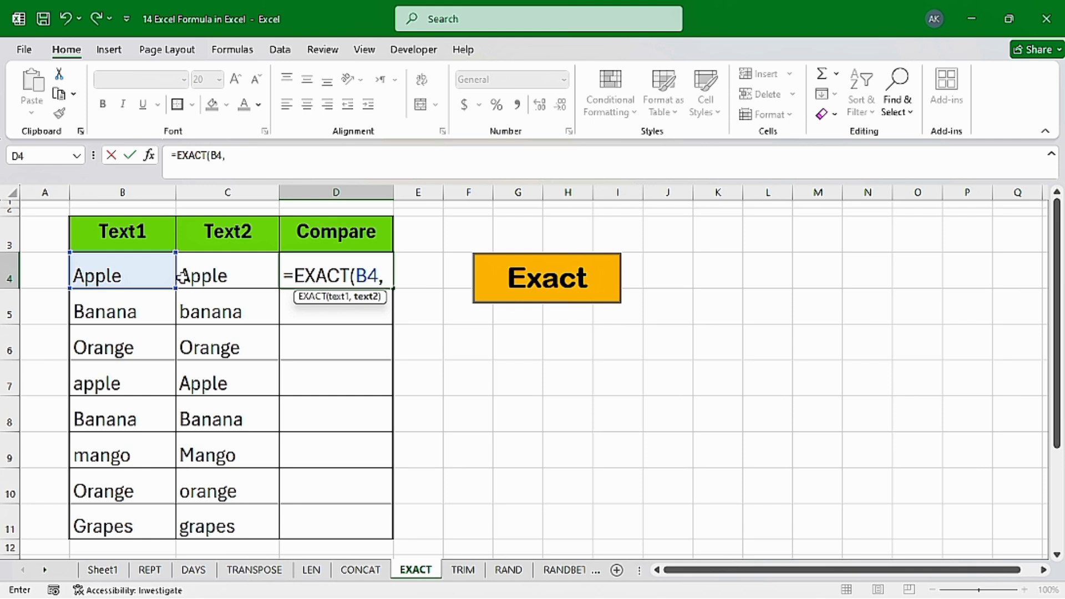
click(224, 276)
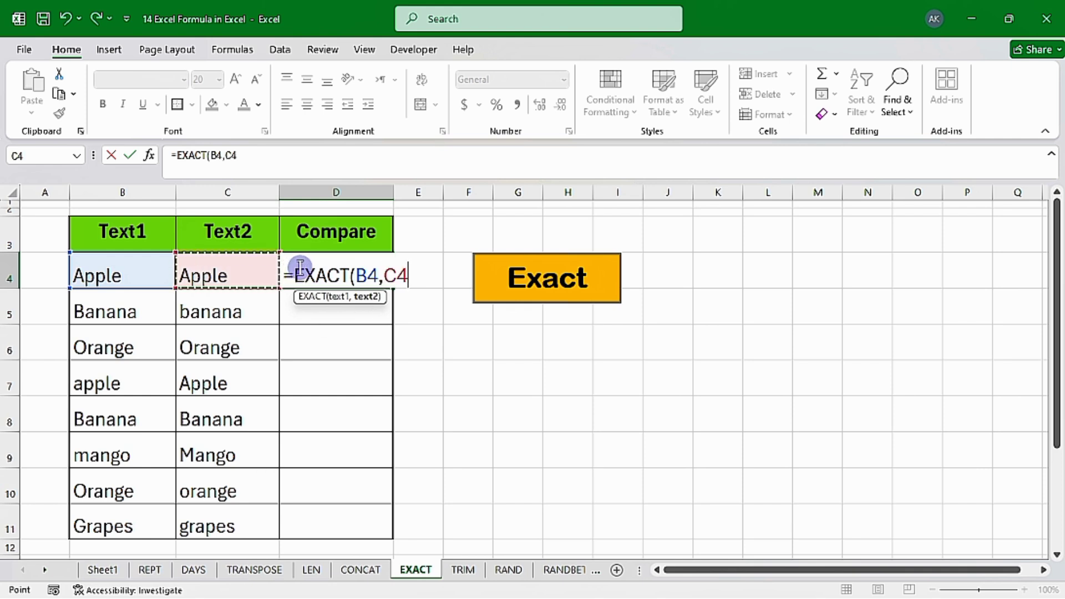
text())
key(Return)
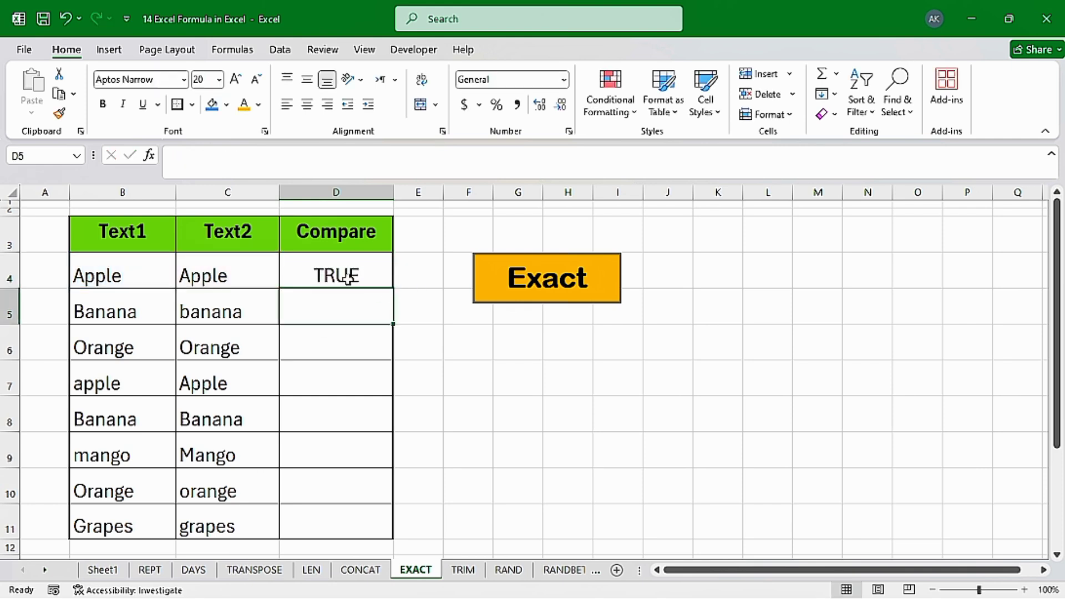
Fill the EXACT formula from D4 down to D11 and check the Banana comparison in row 5
click(351, 274)
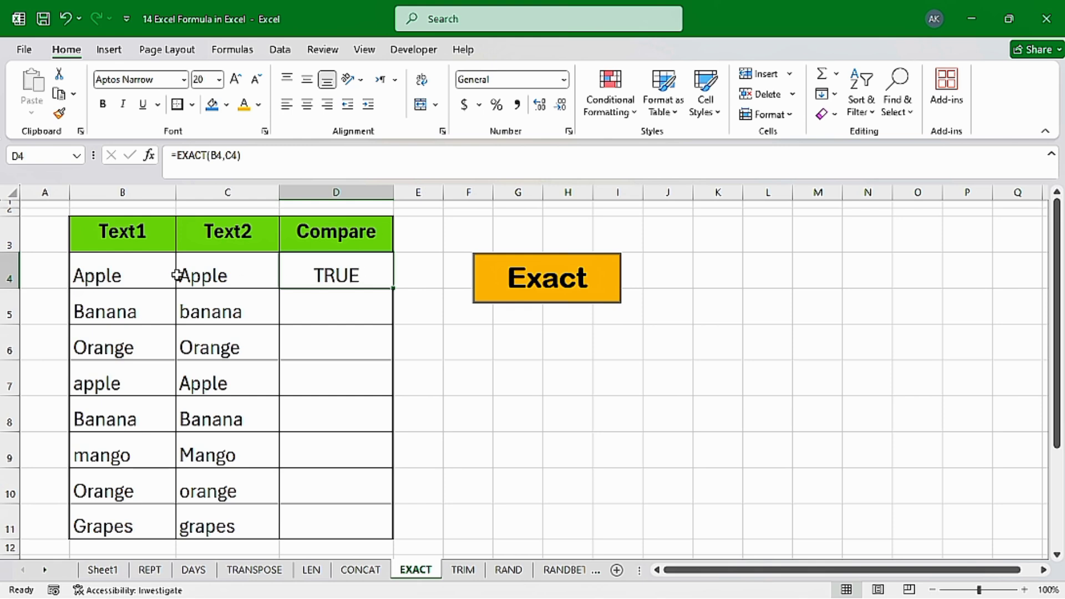
mouse_move(176, 275)
mouse_down()
mouse_move(221, 273)
mouse_move(190, 265)
mouse_up()
click(378, 275)
drag(392, 288, 364, 544)
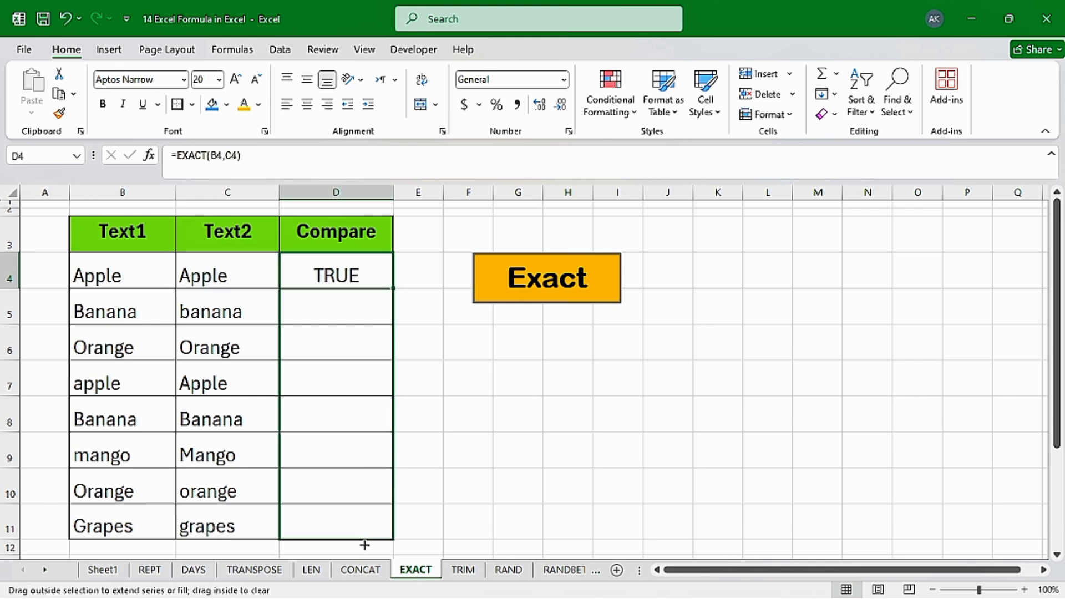
click(333, 310)
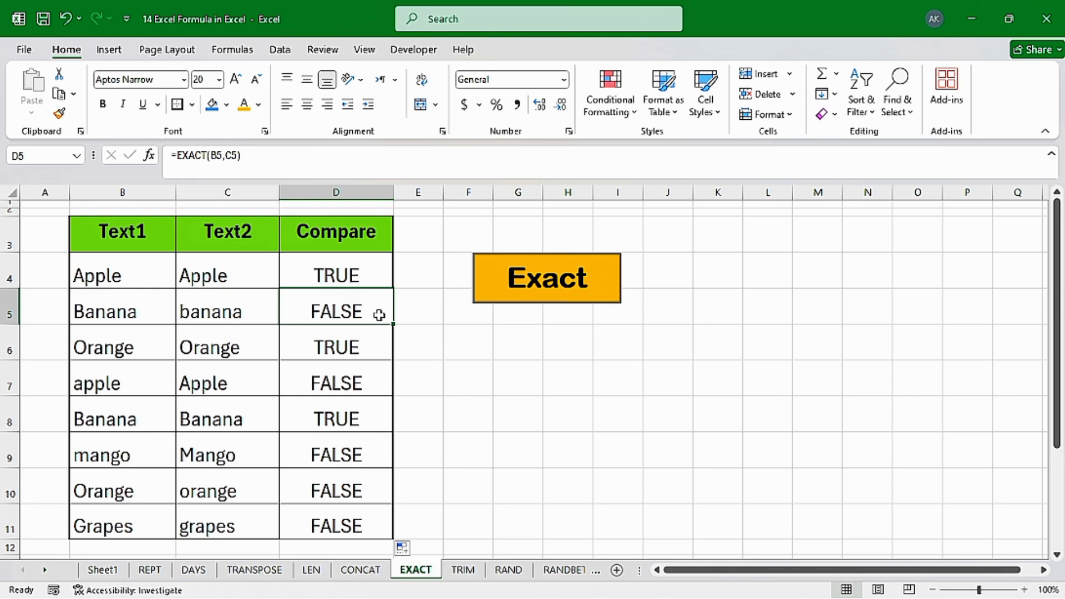
click(94, 314)
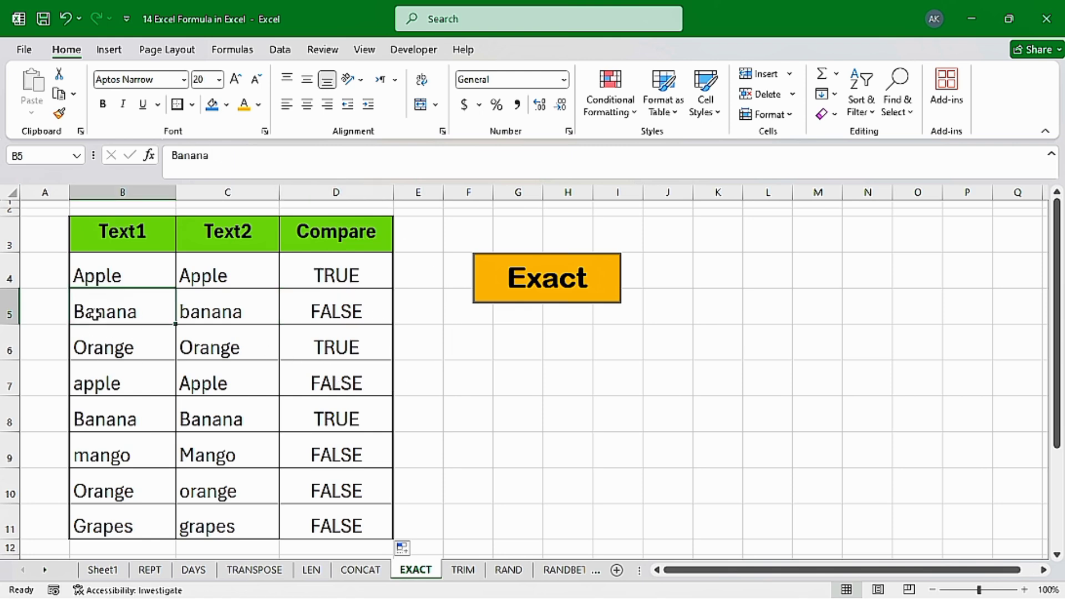
click(224, 312)
click(355, 311)
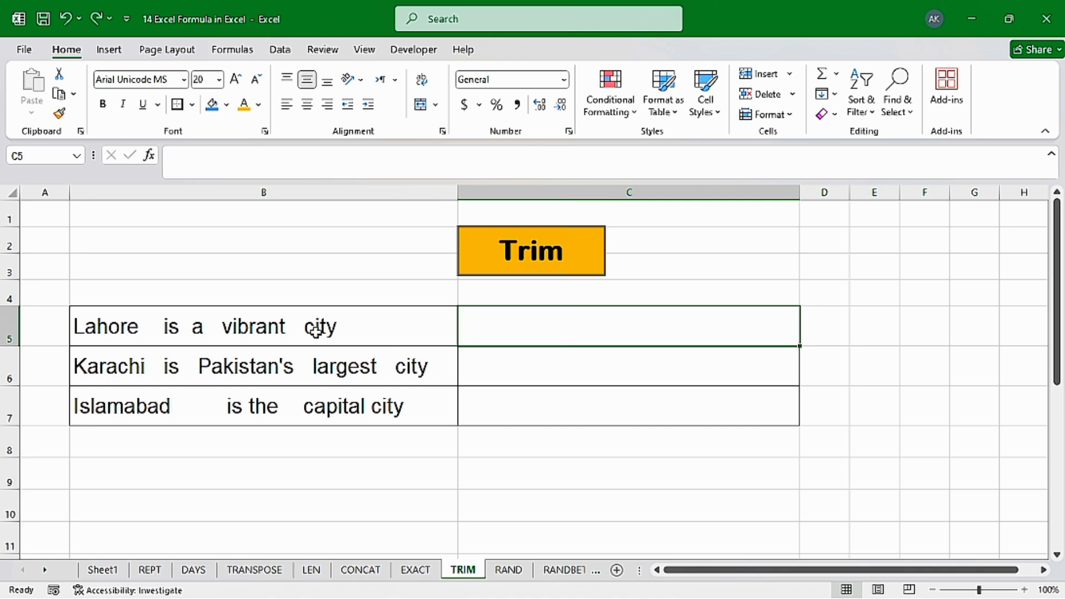
Enter =TRIM(B5) in C5 on the TRIM sheet to remove the extra spaces from the first sentence
mouse_move(317, 331)
mouse_down()
mouse_move(319, 408)
mouse_move(311, 405)
mouse_up()
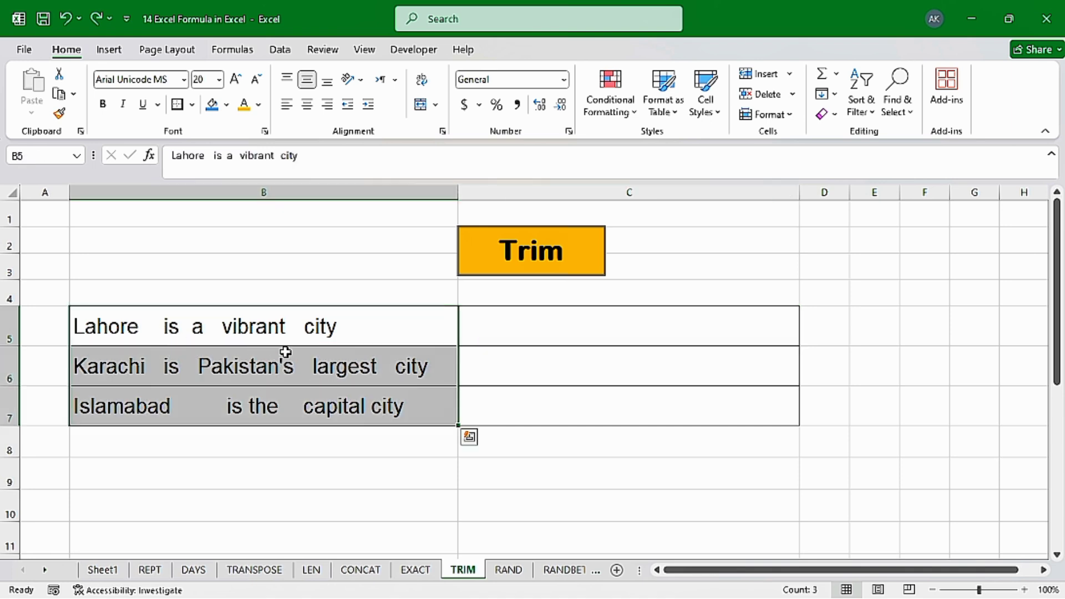
click(516, 334)
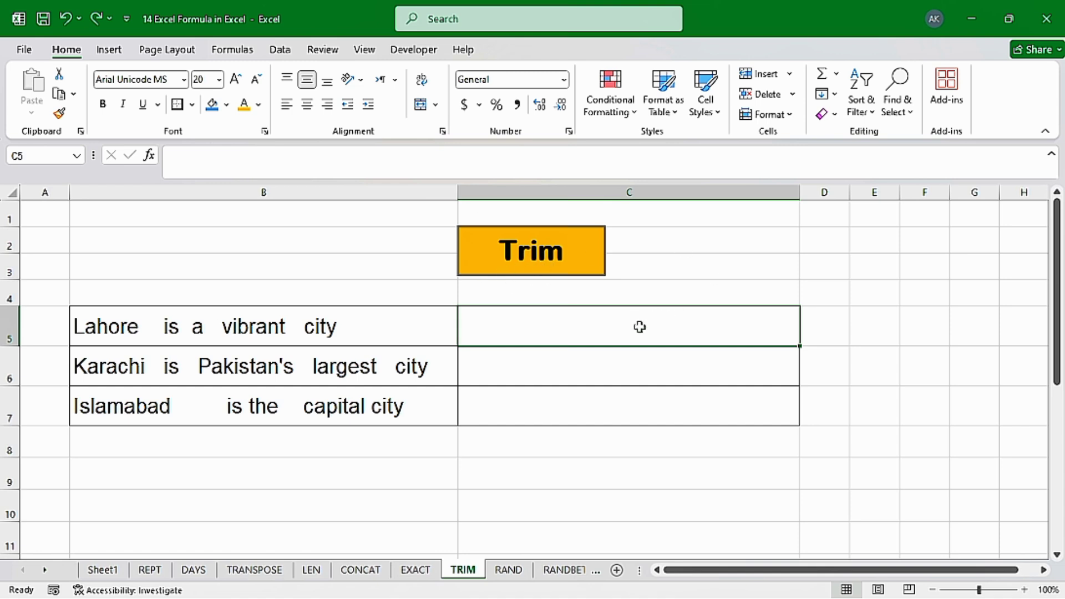
text(=trim)
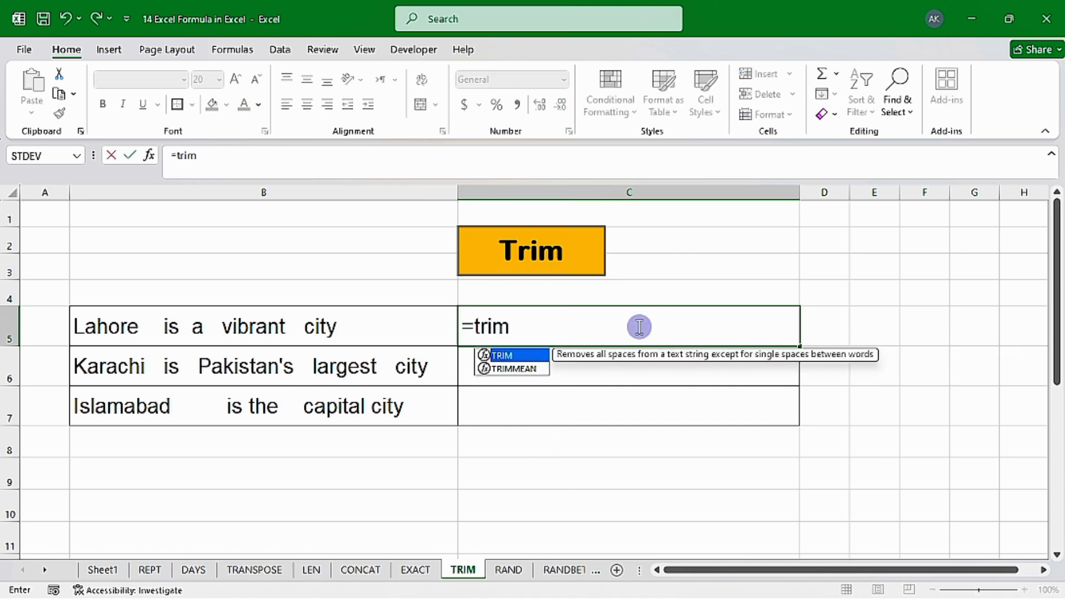
key(Tab)
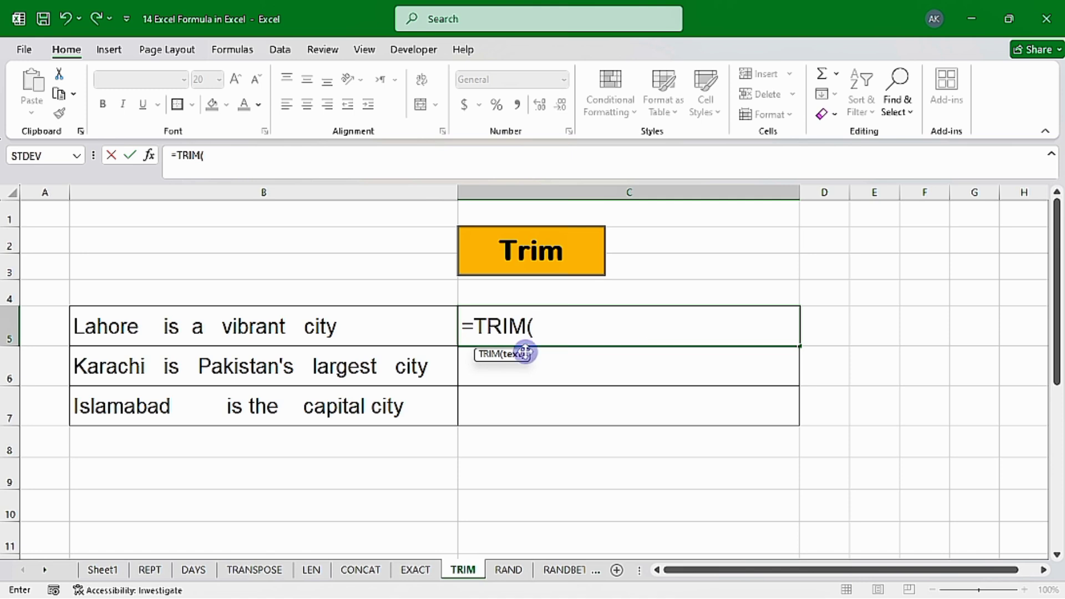
click(164, 329)
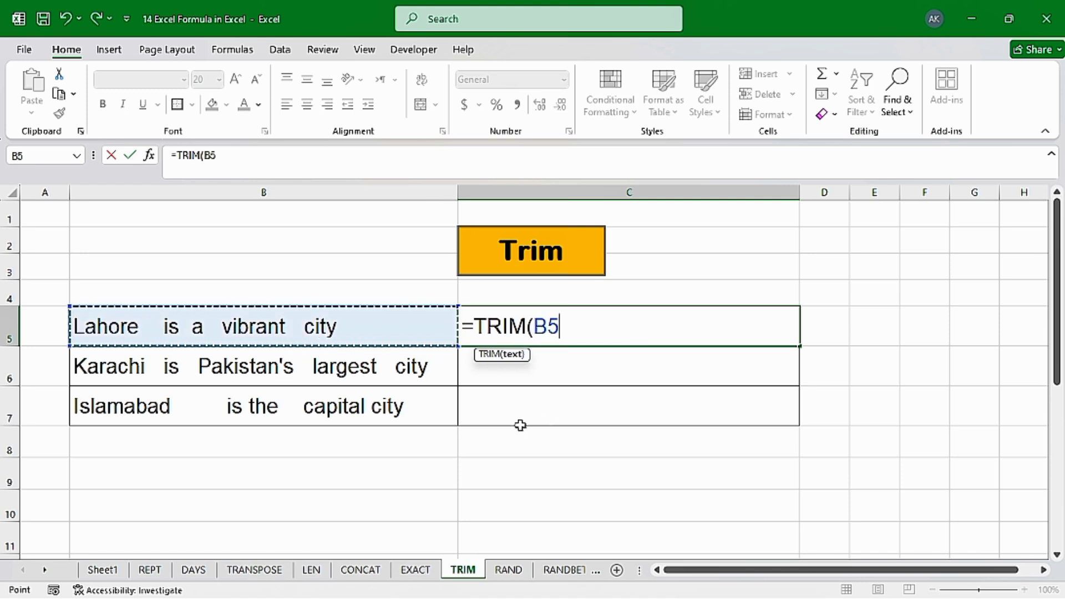
text())
key(Return)
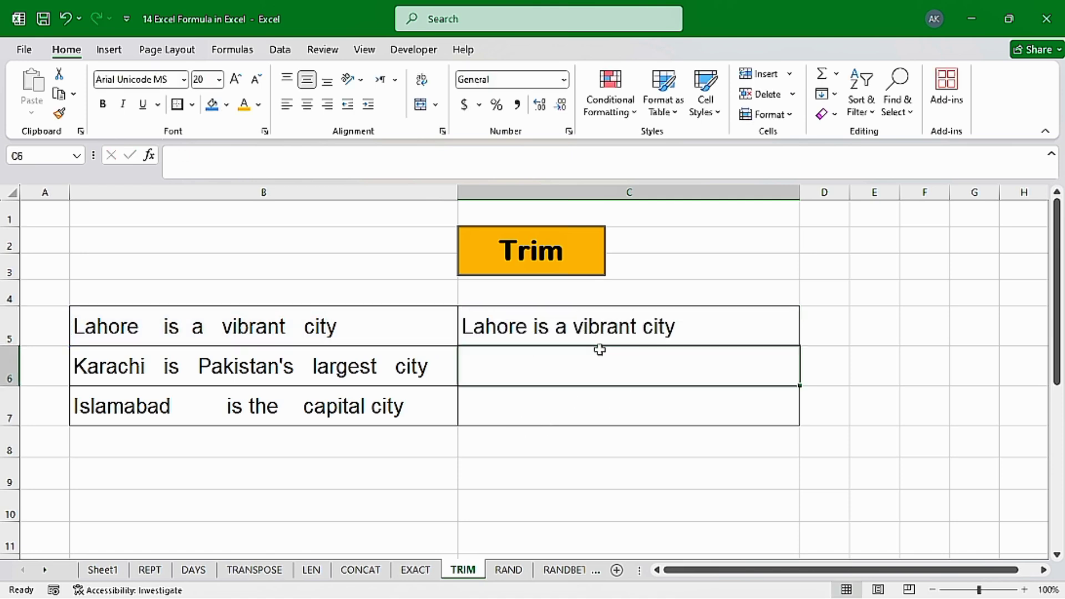
Fill the TRIM formula from C5 down to C7 for the remaining sentences
click(619, 324)
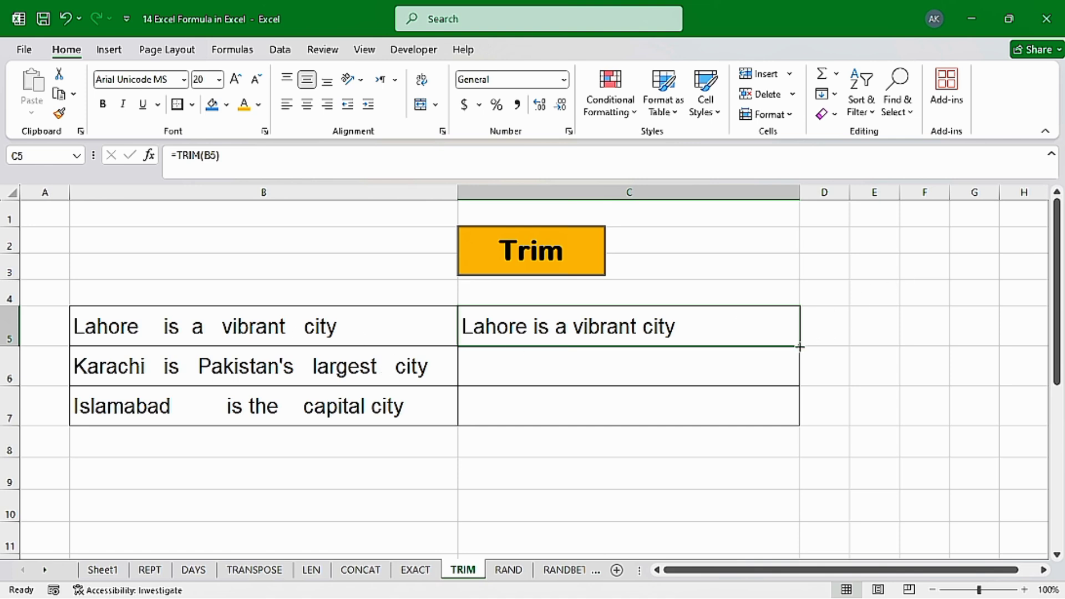
drag(799, 346, 786, 422)
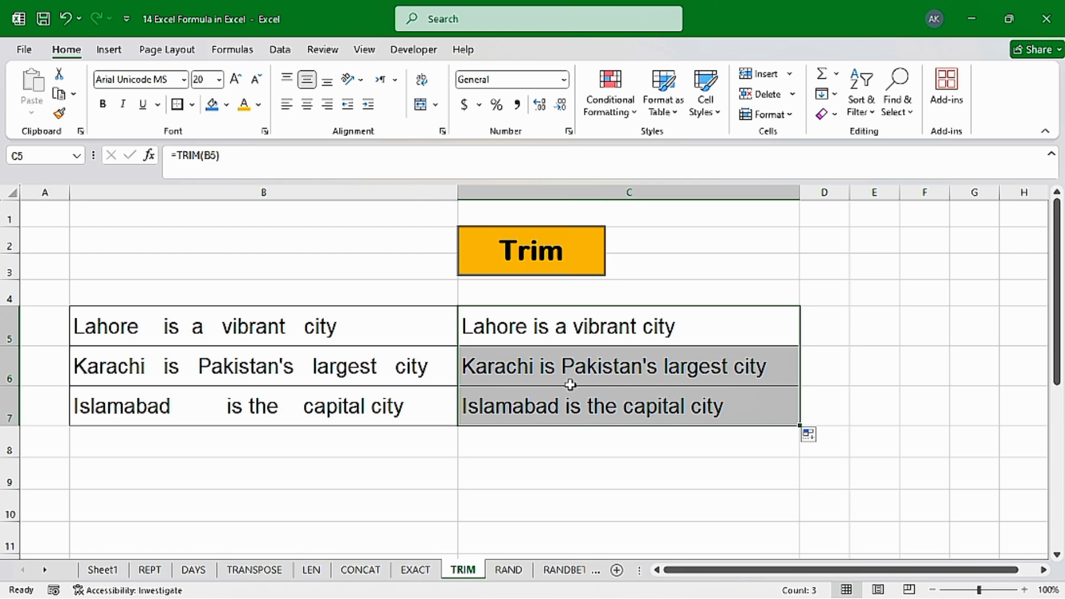
click(531, 272)
click(563, 322)
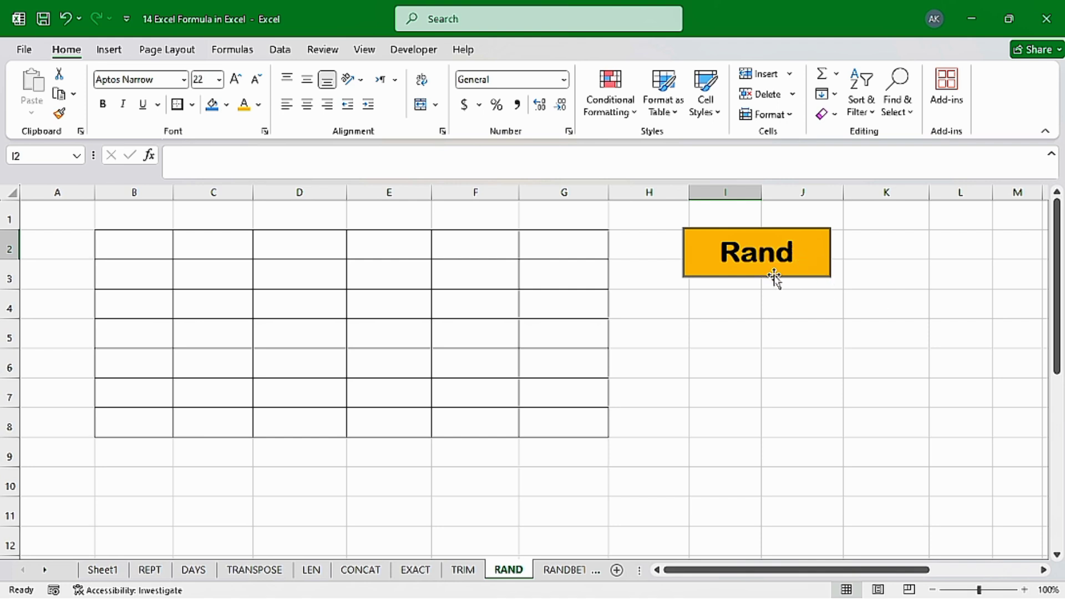
Enter =RAND() in B2, the first cell of the bordered grid on the RAND sheet
drag(159, 245, 544, 426)
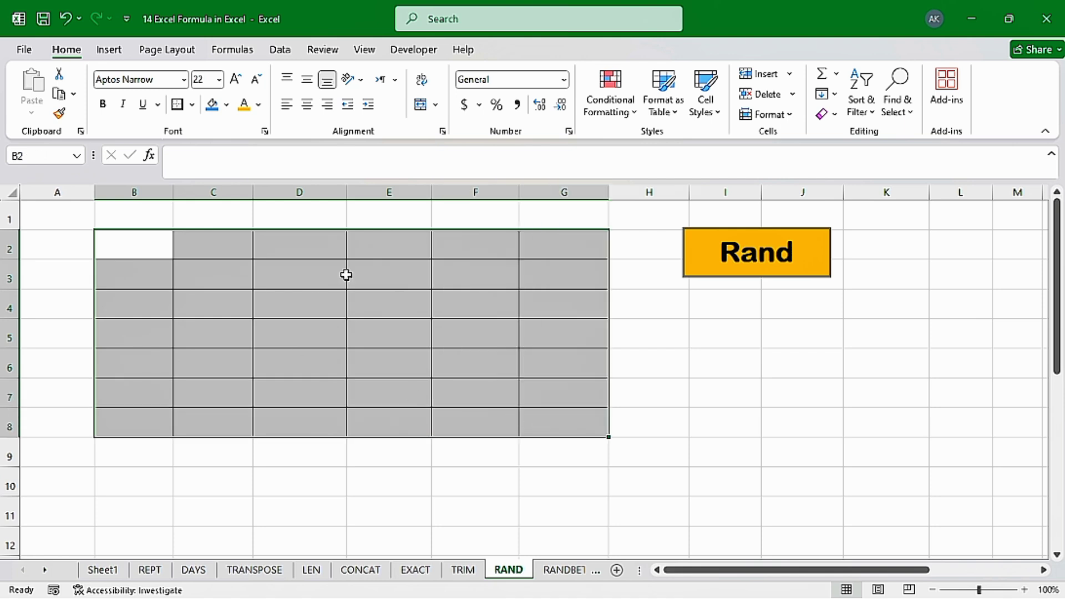
click(132, 250)
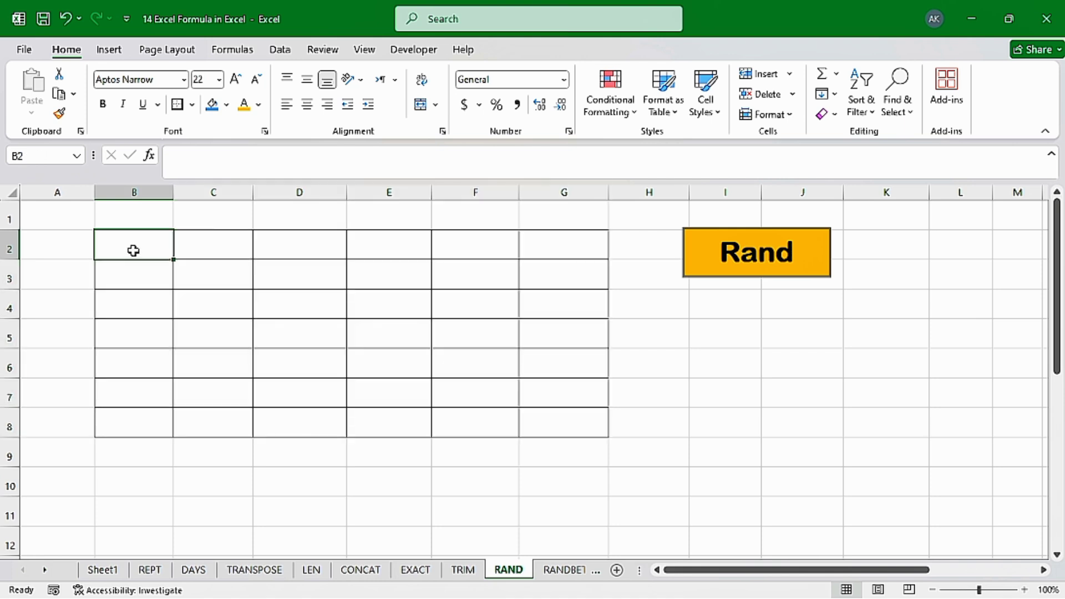
text(=rand)
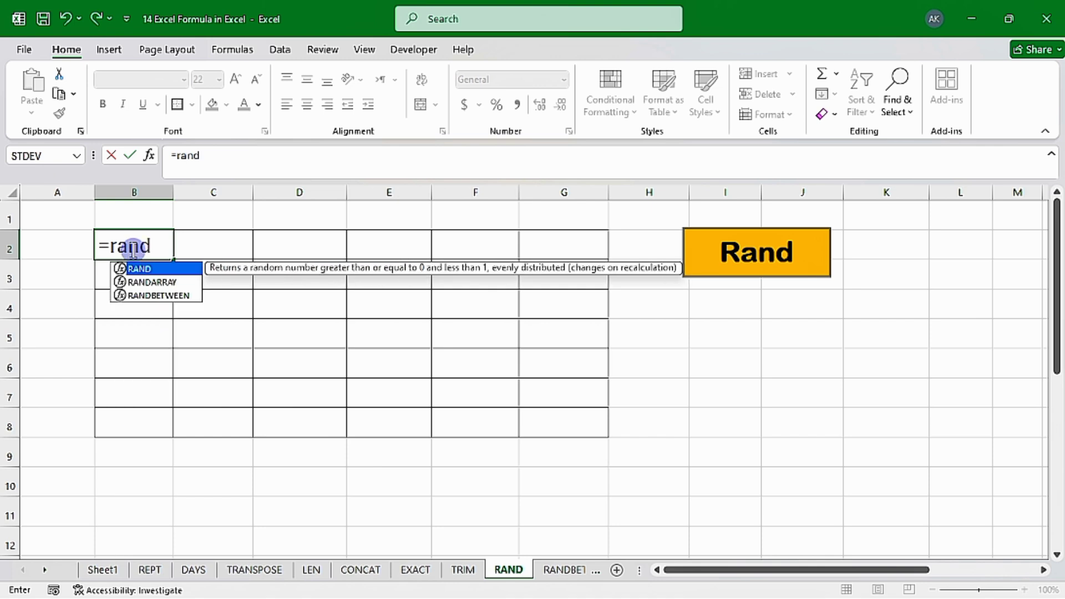
key(Tab)
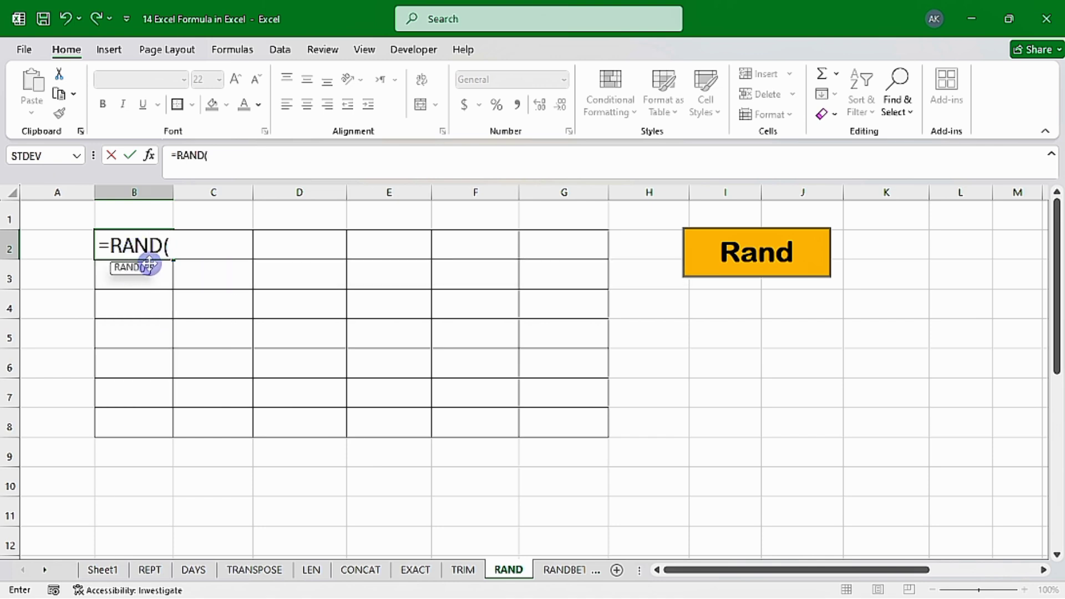
text())
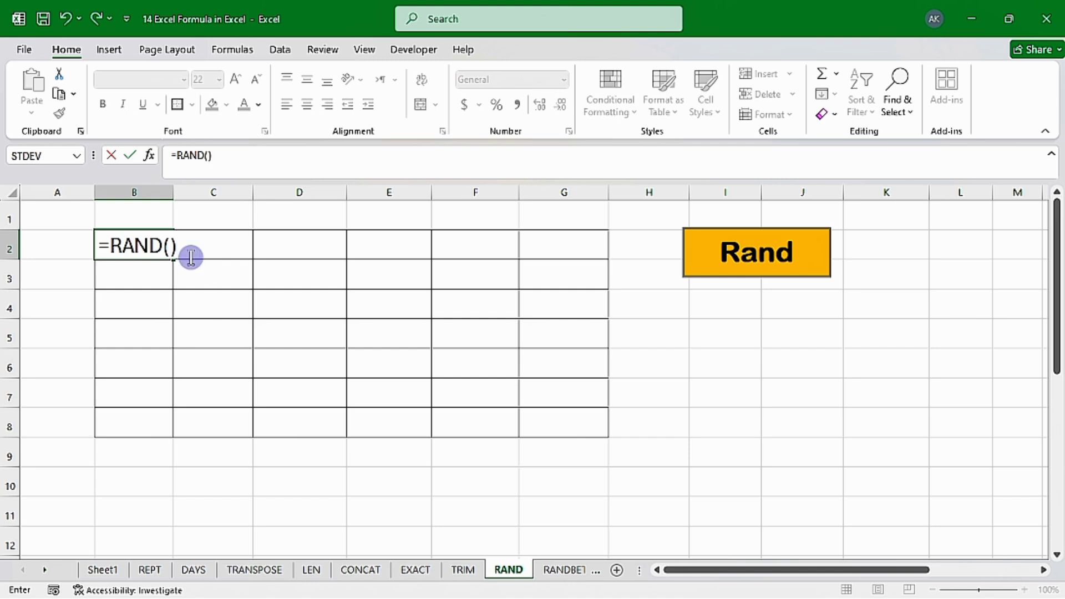
key(ctrl+Return)
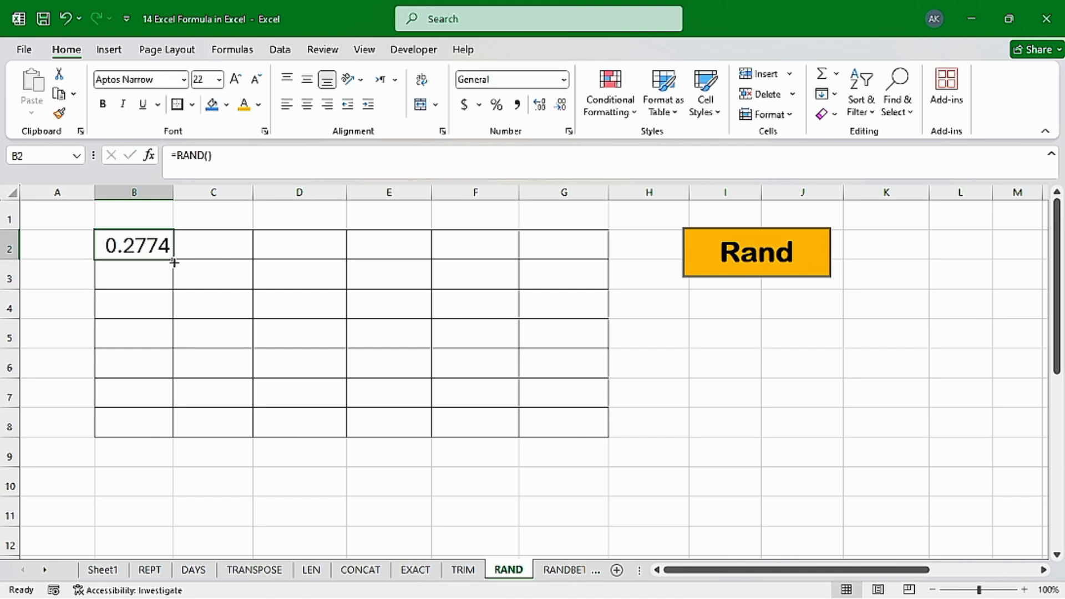
Fill the RAND formula from B2 across B2:G8 and re-enter the formulas in C4 and E5 to regenerate the random numbers
drag(174, 262, 573, 425)
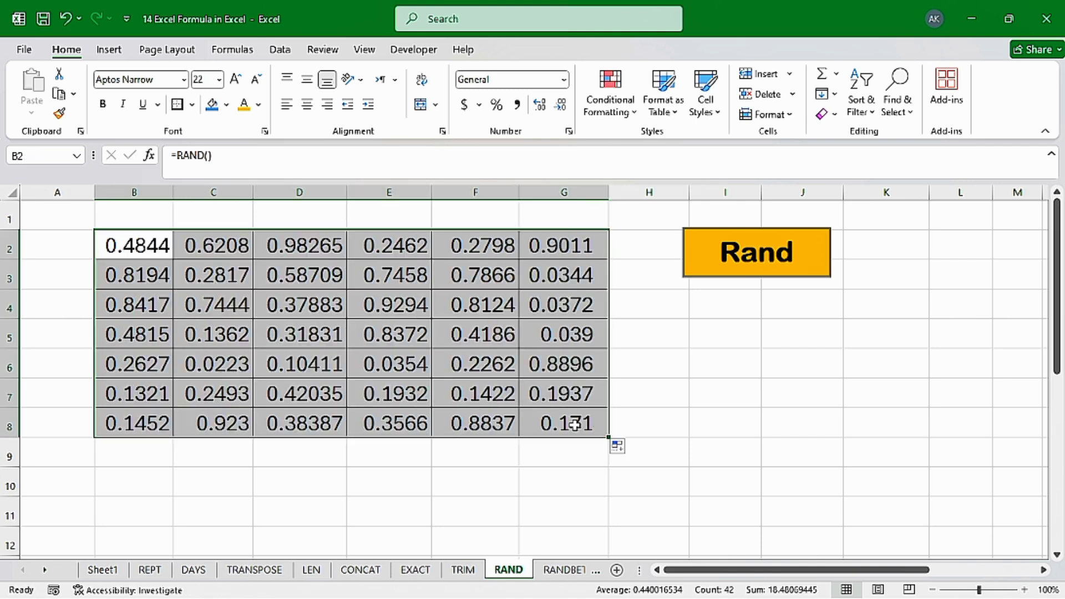
click(138, 256)
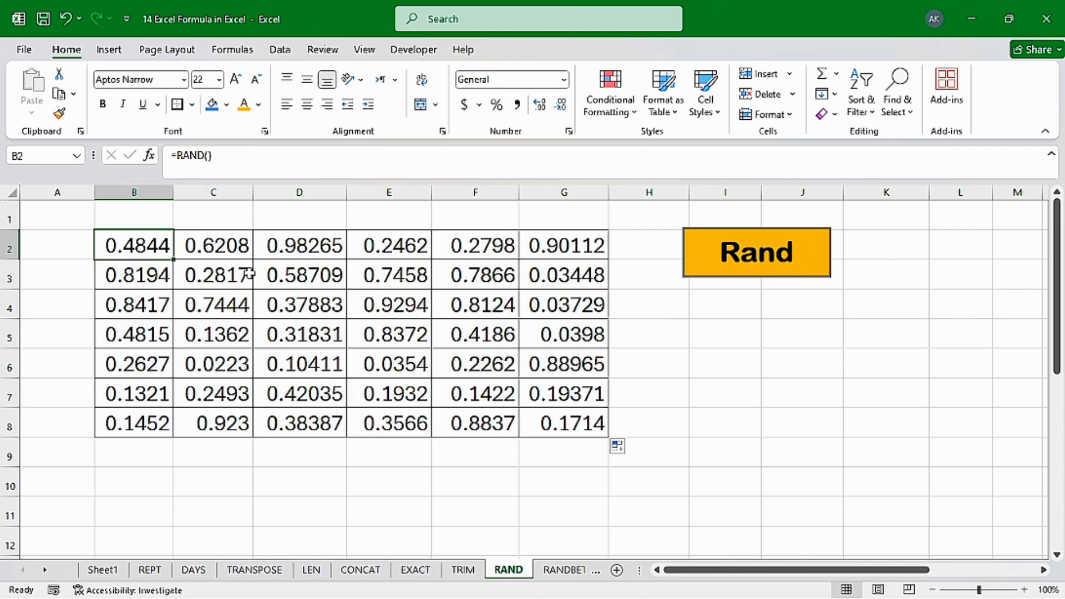
click(227, 302)
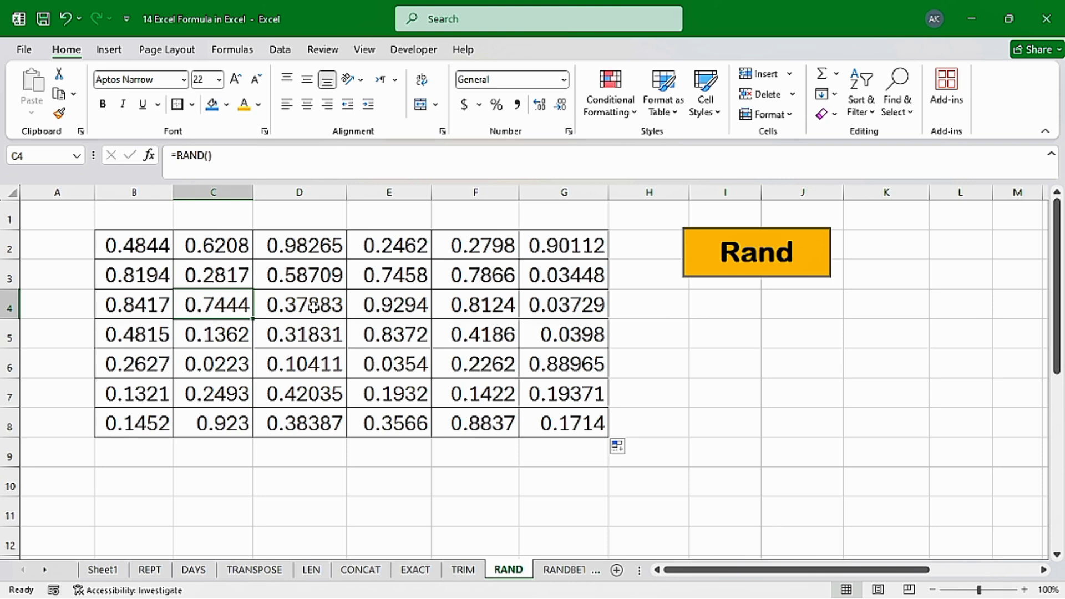
key(F2)
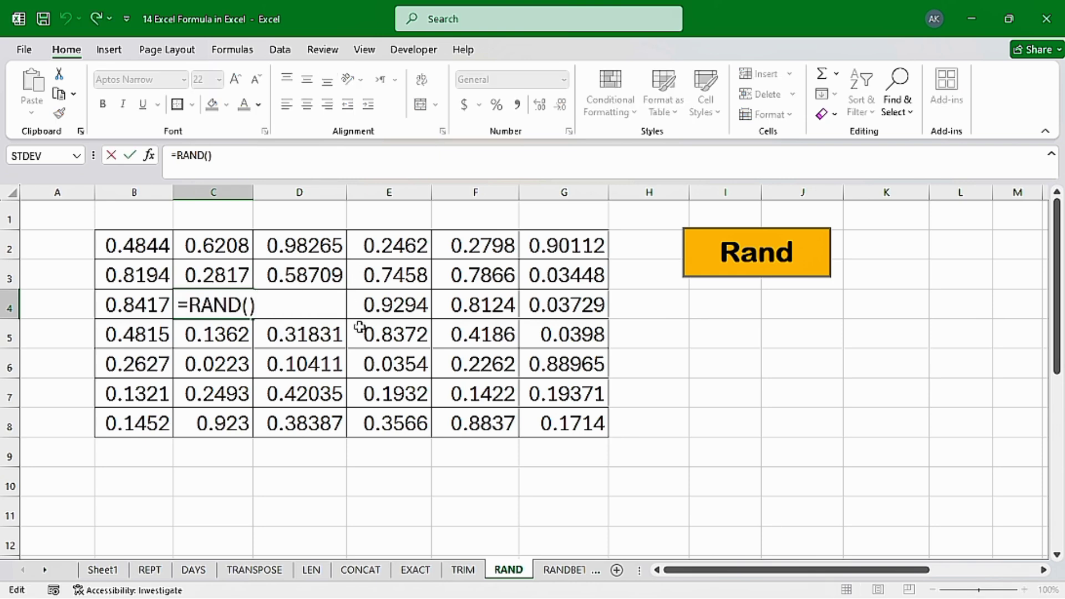
click(359, 327)
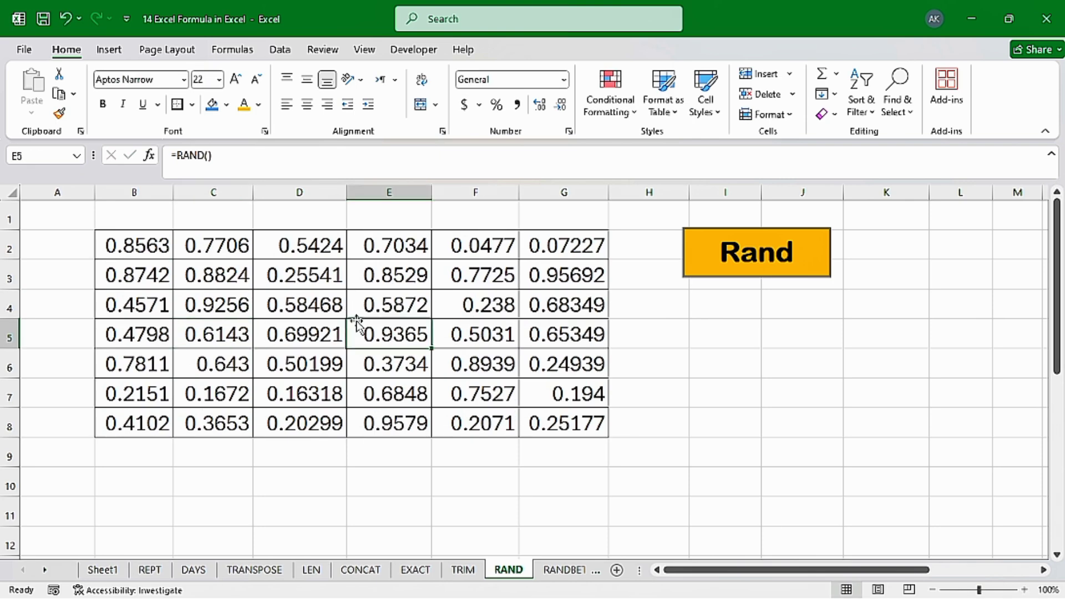
double_click(414, 340)
key(Return)
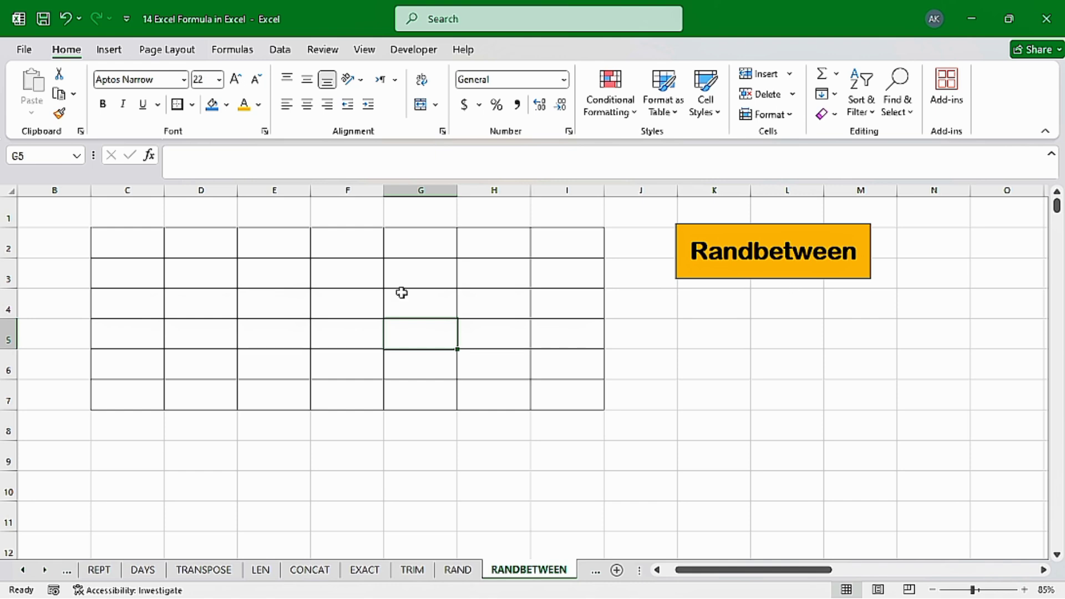
Enter =RANDBETWEEN(1,100) in C2, the first cell of the bordered grid on the RANDBETWEEN sheet
drag(138, 245, 550, 397)
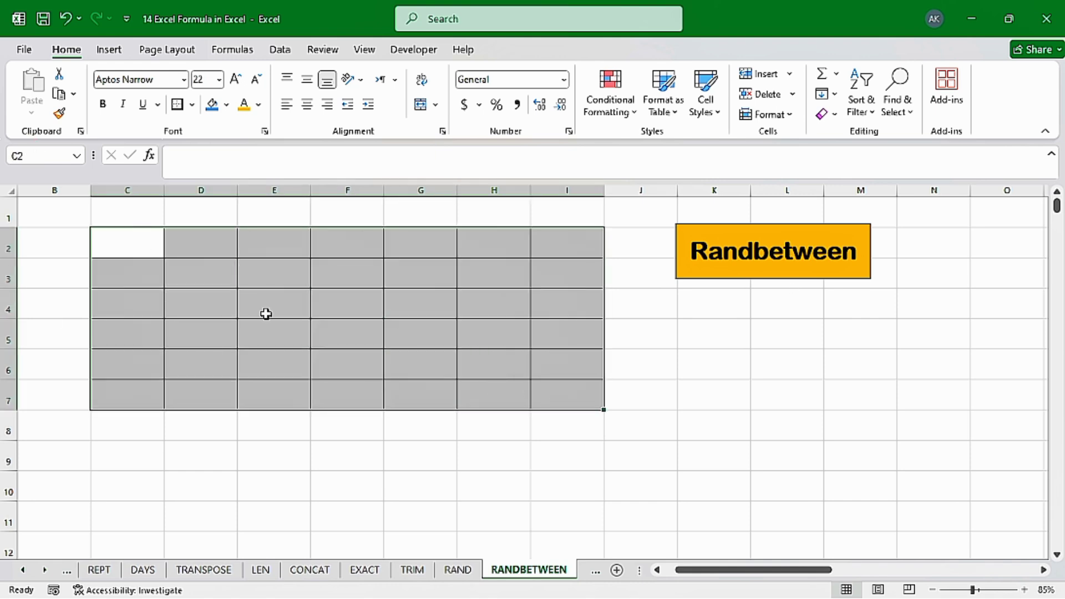
click(143, 243)
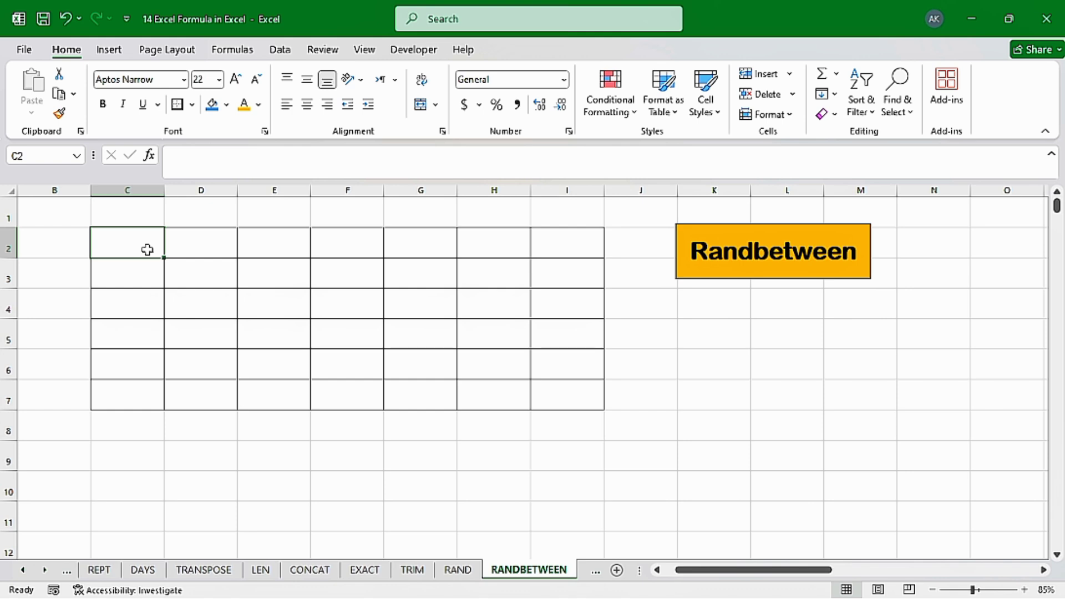
text(=r)
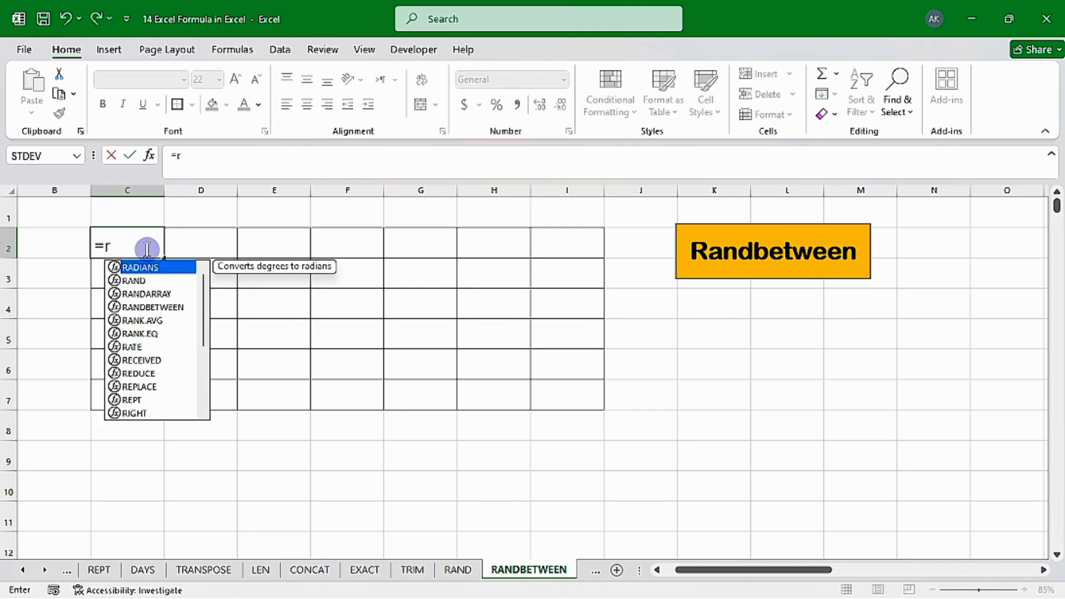
text(andb)
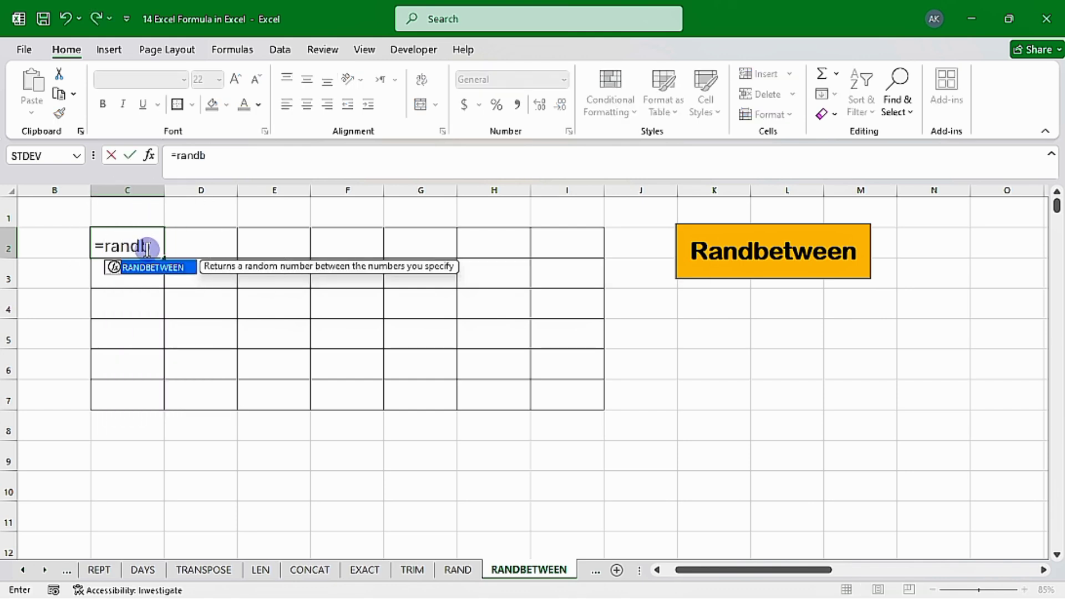
key(Tab)
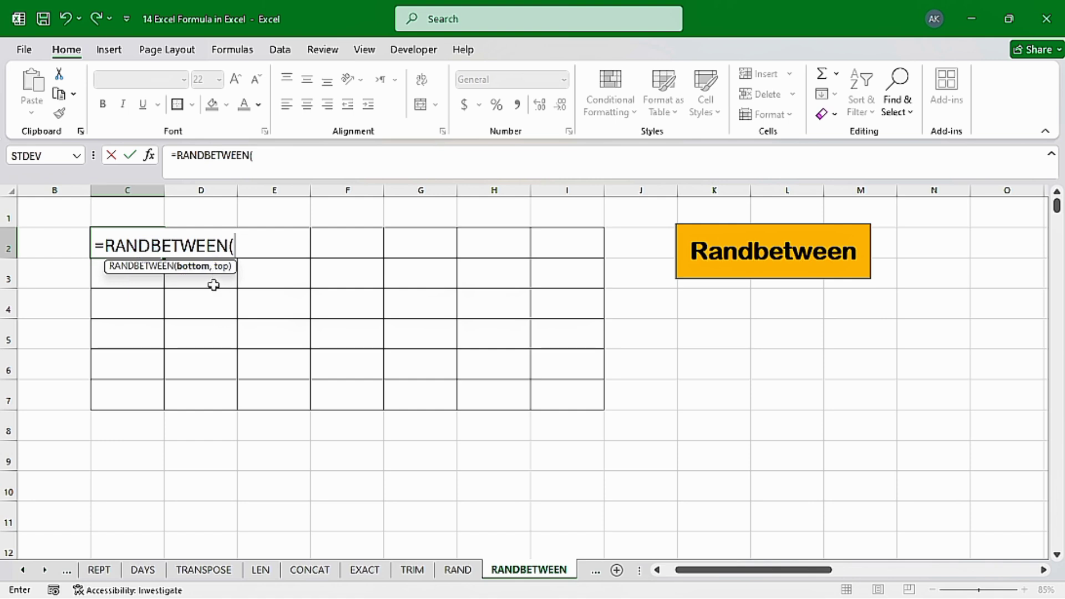
text(1,)
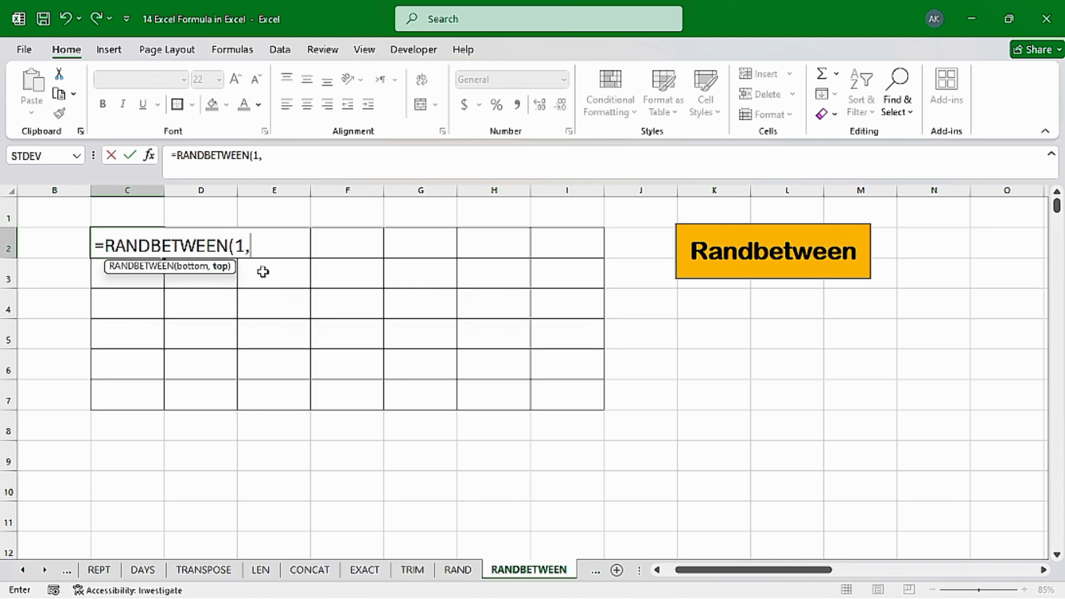
click(224, 271)
text(100)
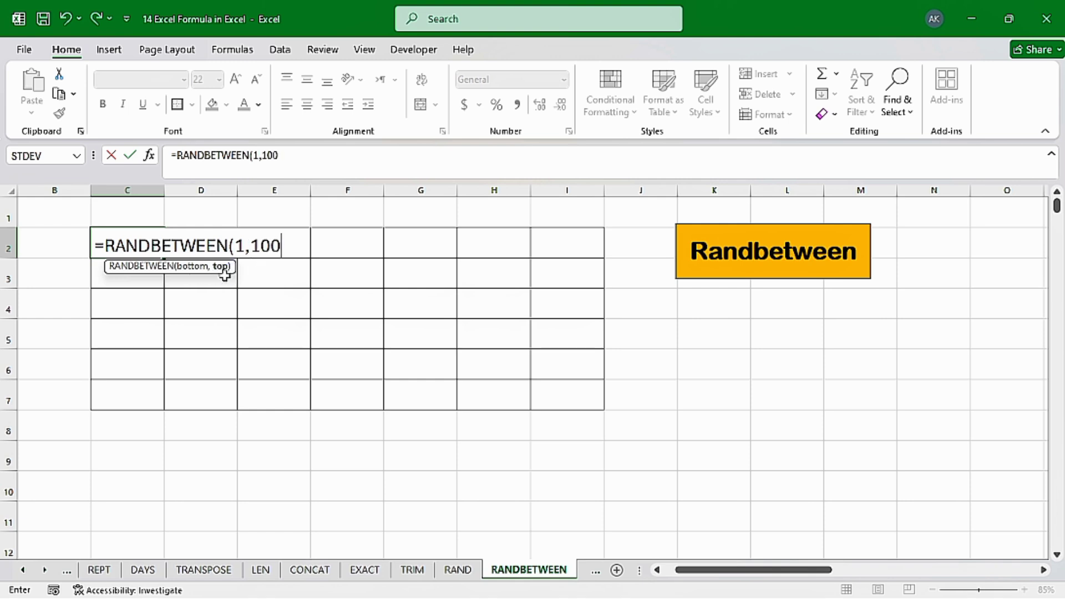
text())
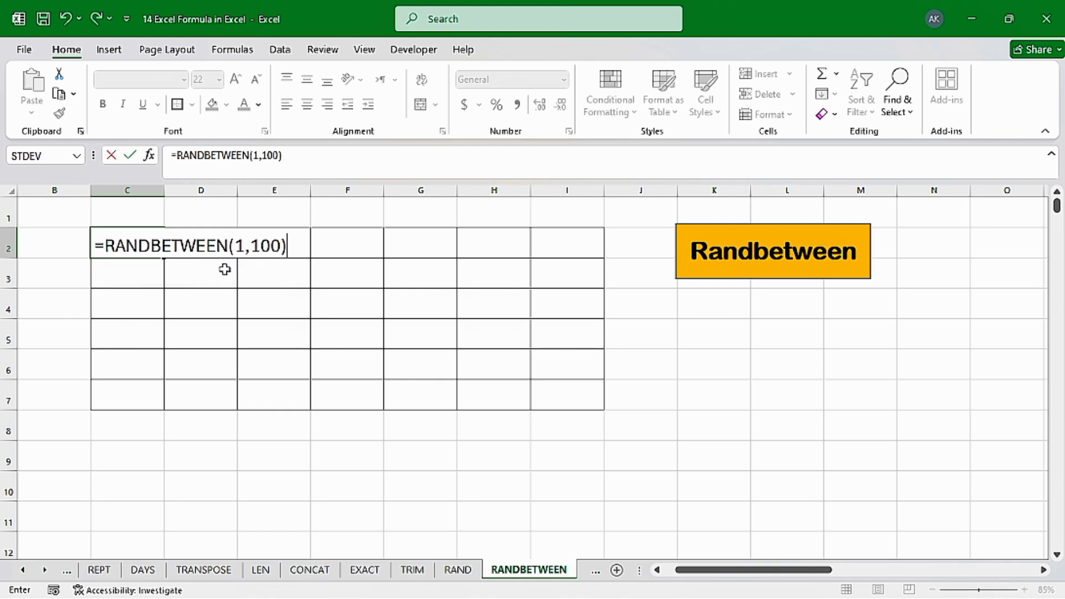
key(Return)
Fill the RANDBETWEEN formula from C2 across C2:I7 and re-enter the formula in F4 to regenerate the numbers
key(Up)
drag(164, 259, 588, 401)
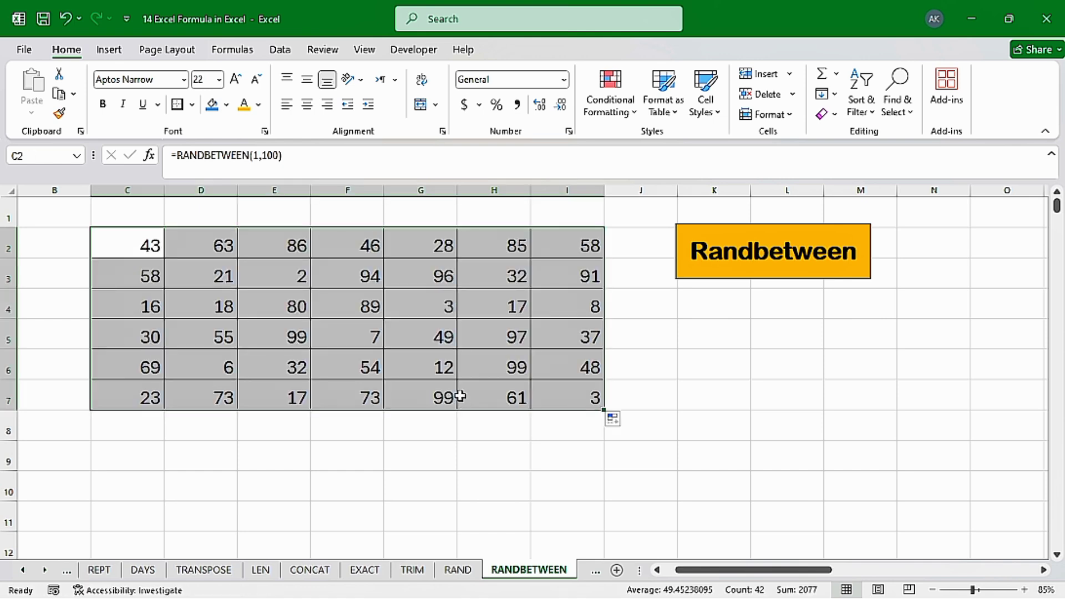
click(358, 305)
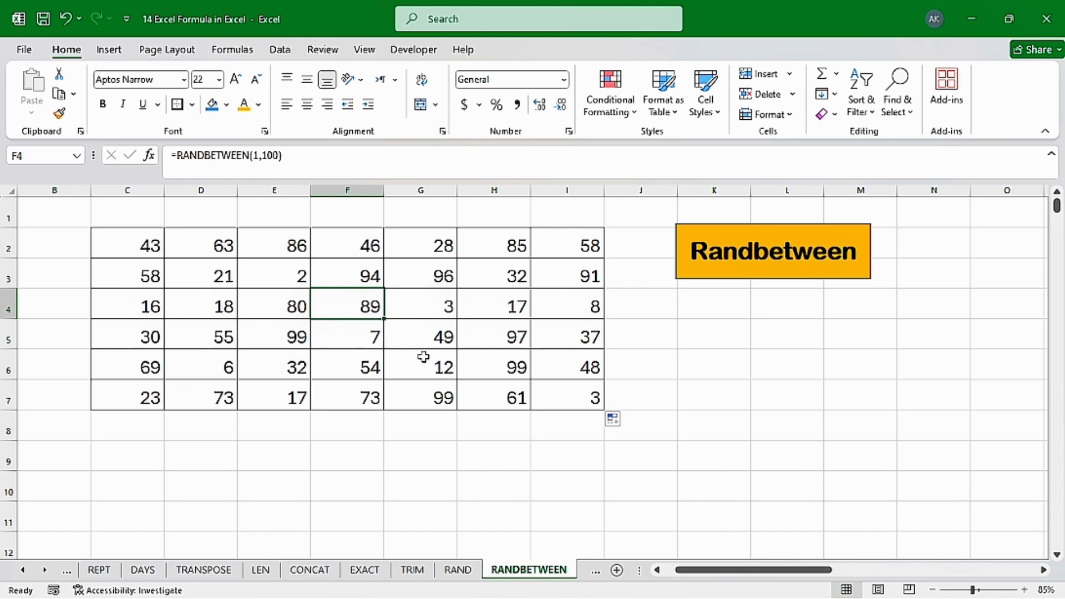
key(F2)
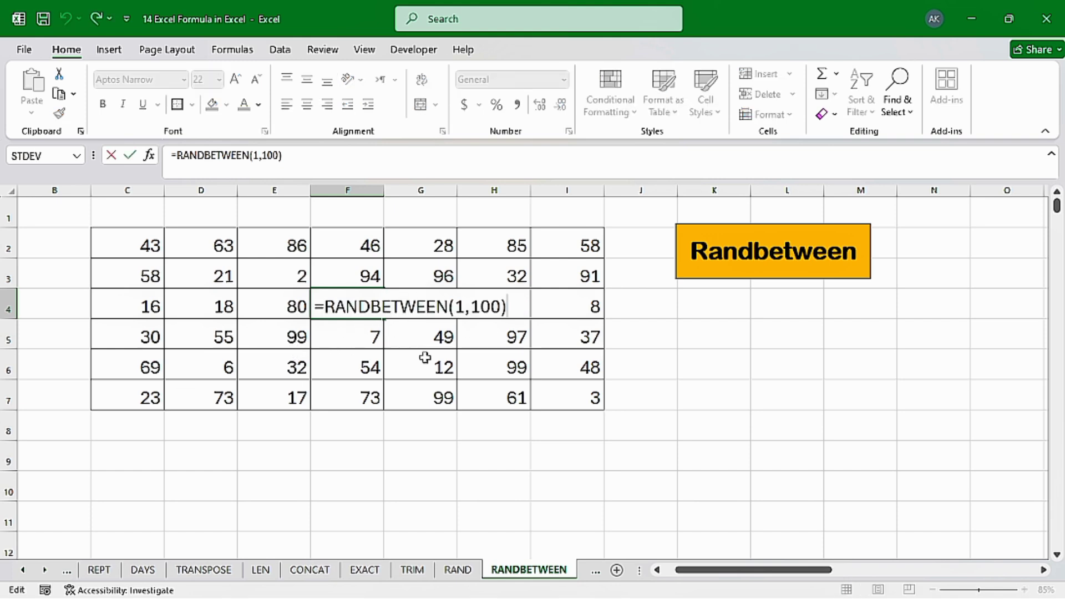
key(Return)
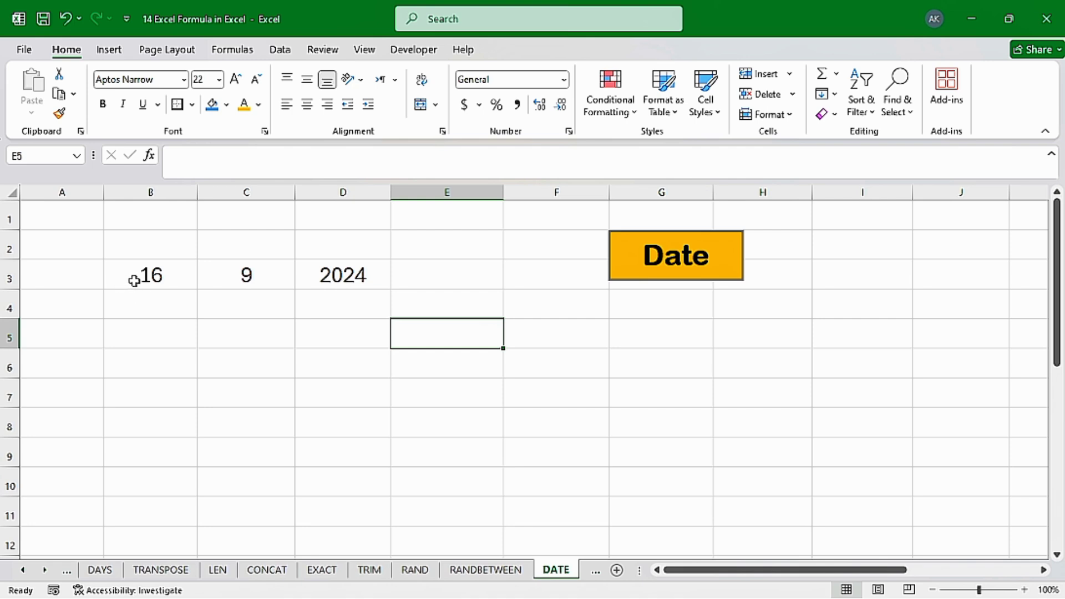
Examine the separate day, month and year values in B3, C3 and D3 on the DATE sheet
drag(133, 278, 307, 277)
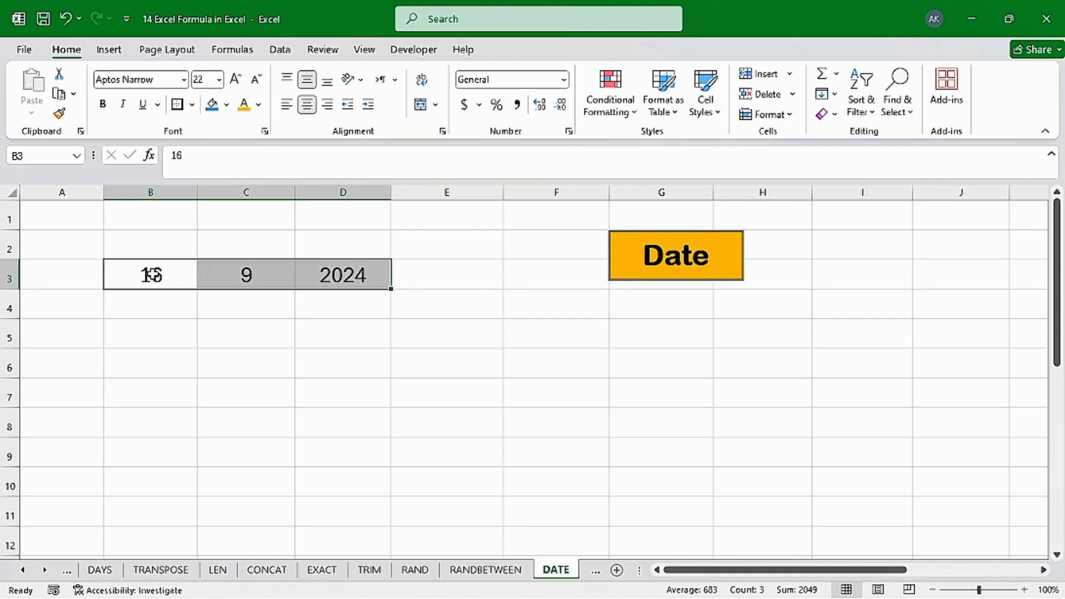
click(152, 273)
click(279, 275)
click(355, 279)
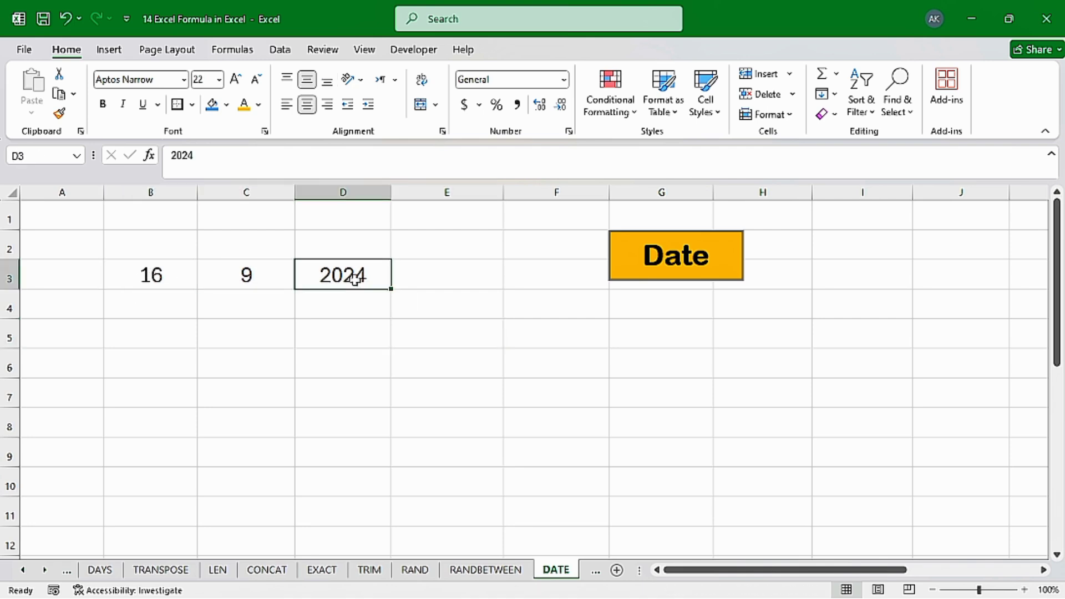
Enter =DATE(D3,C3,B3) in E5 on the DATE sheet and widen column E slightly
click(457, 338)
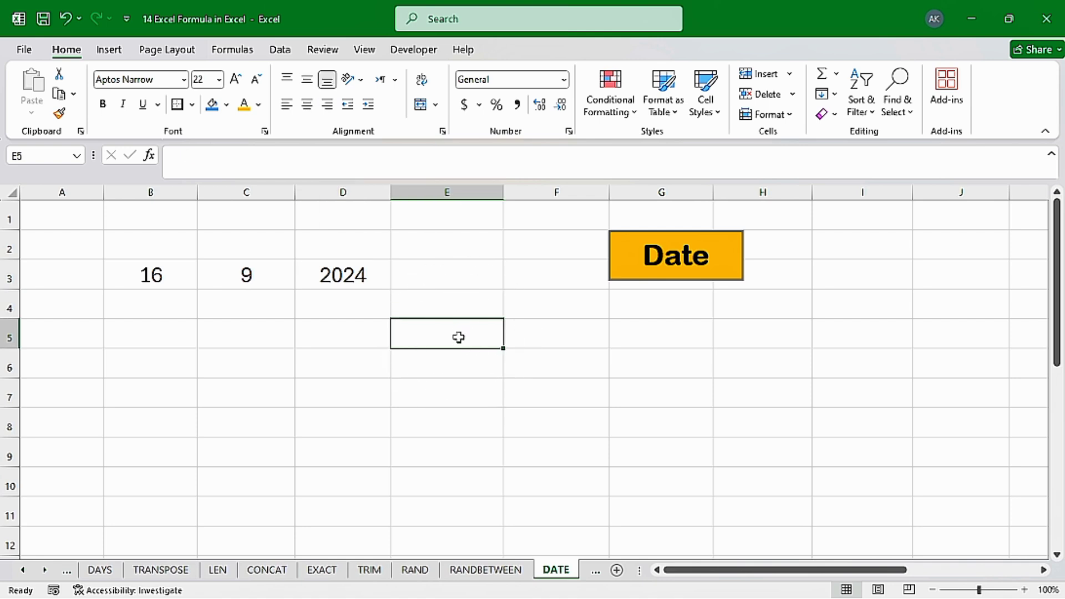
text(=date)
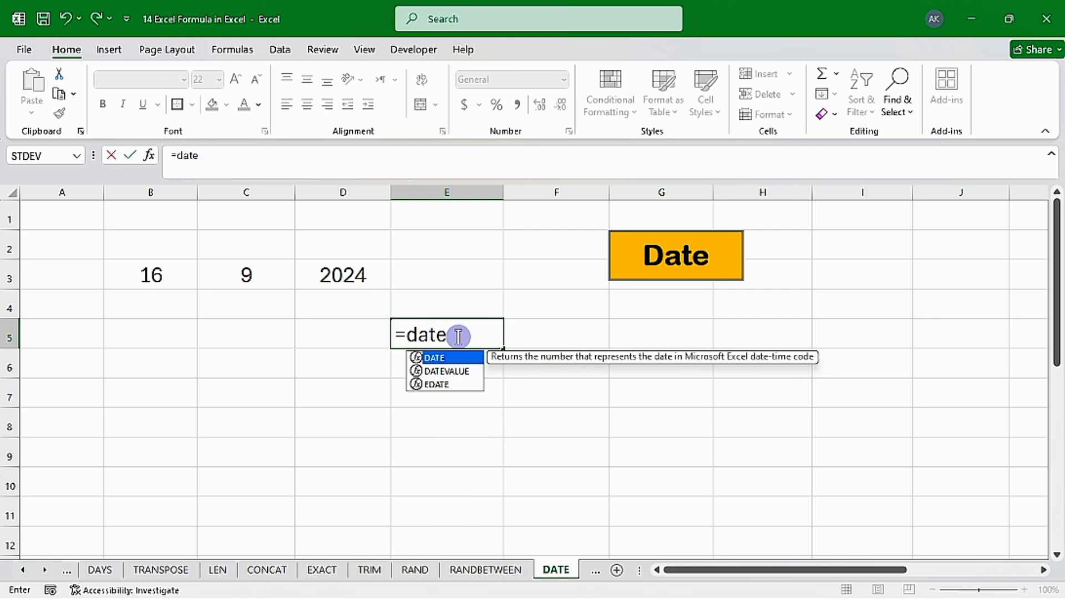
key(Tab)
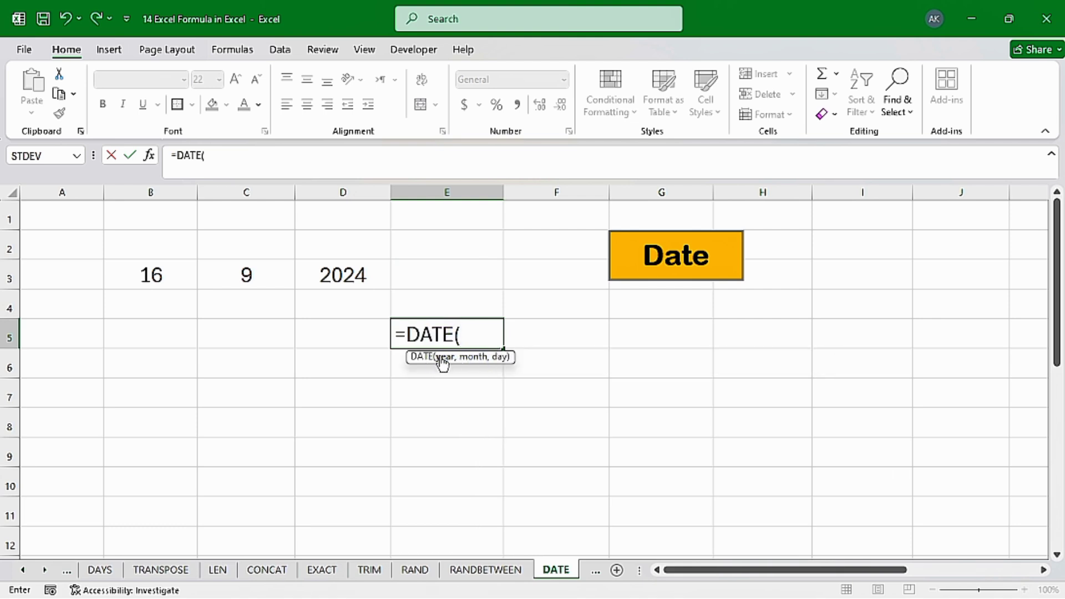
click(347, 274)
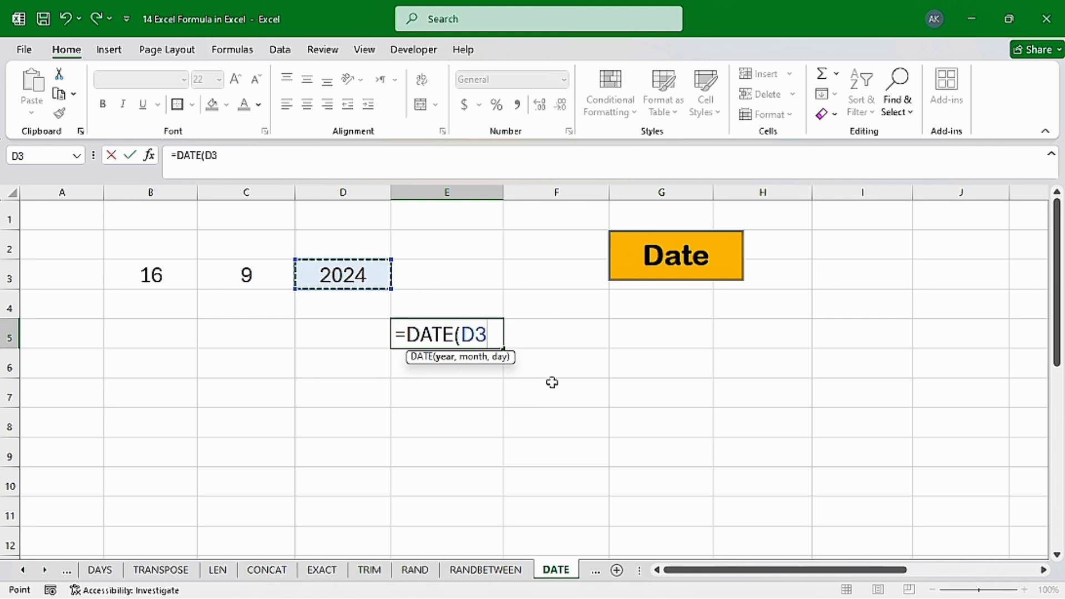
text(,)
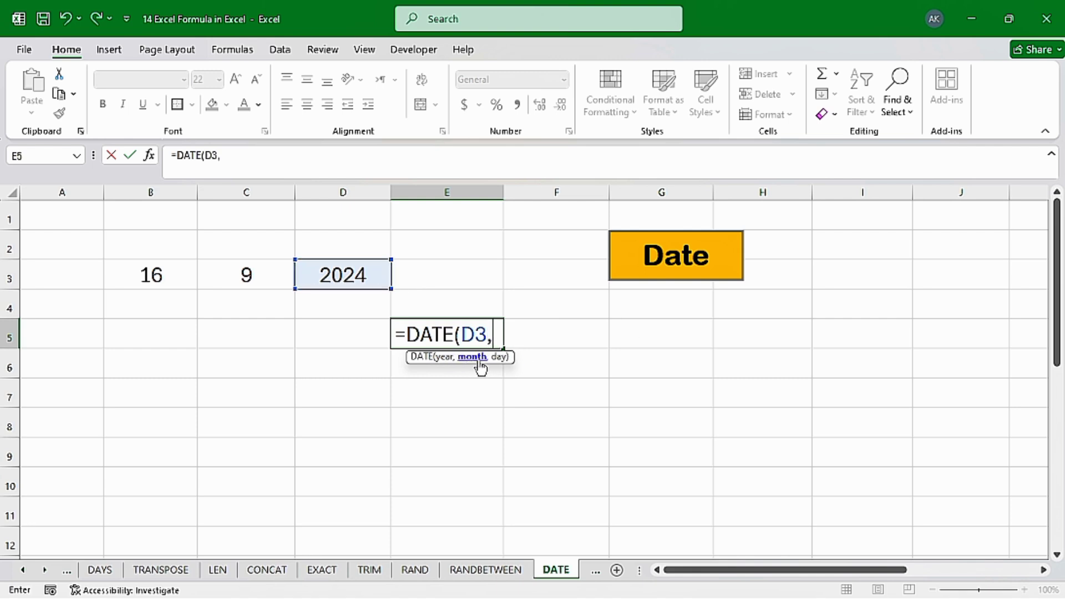
click(231, 280)
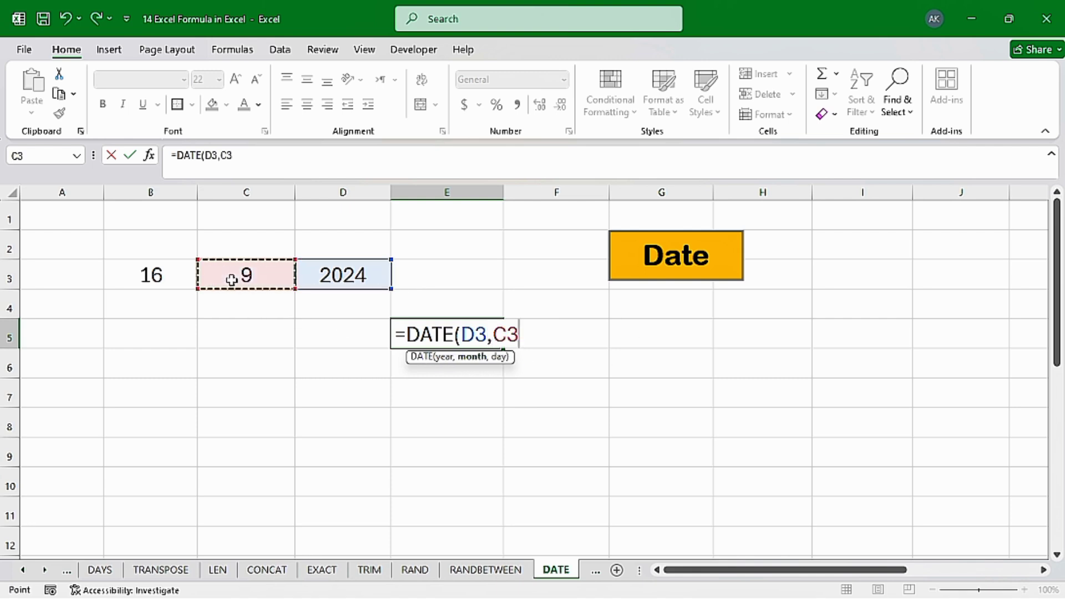
text(,)
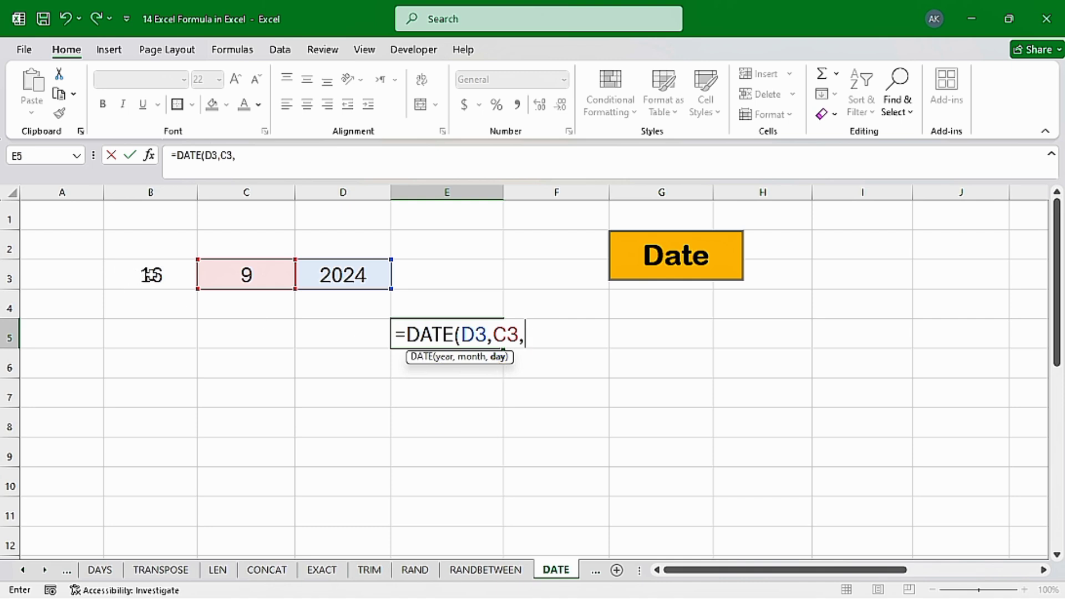
click(152, 274)
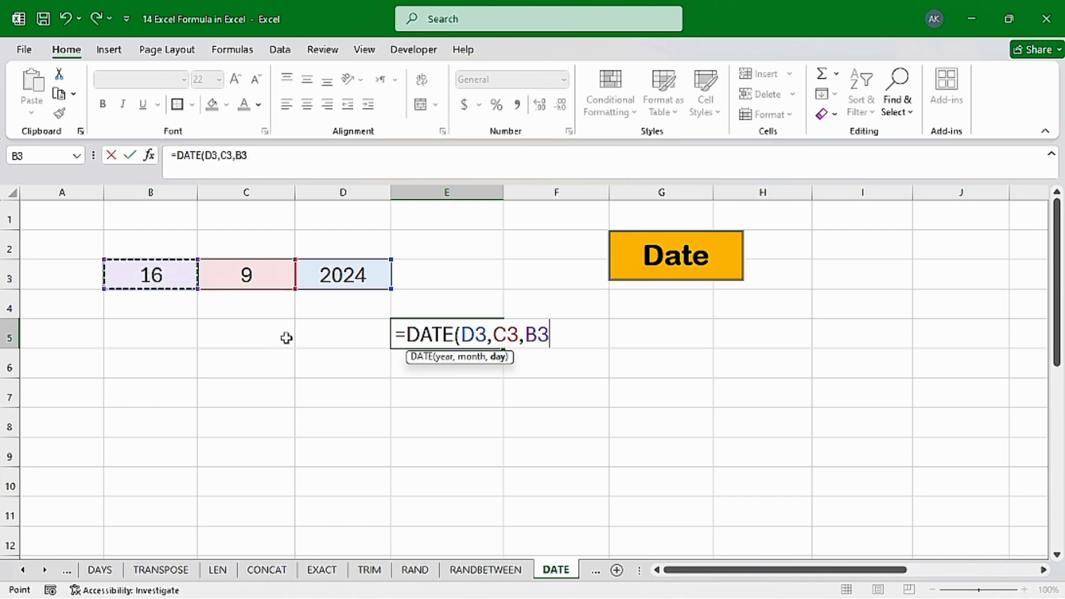
text())
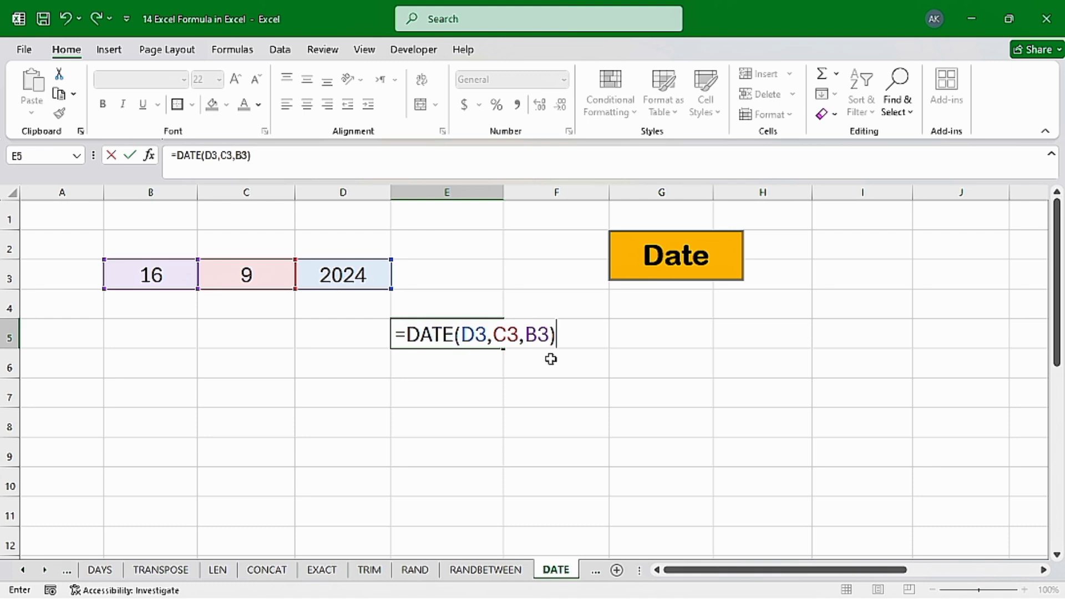
key(Return)
click(481, 335)
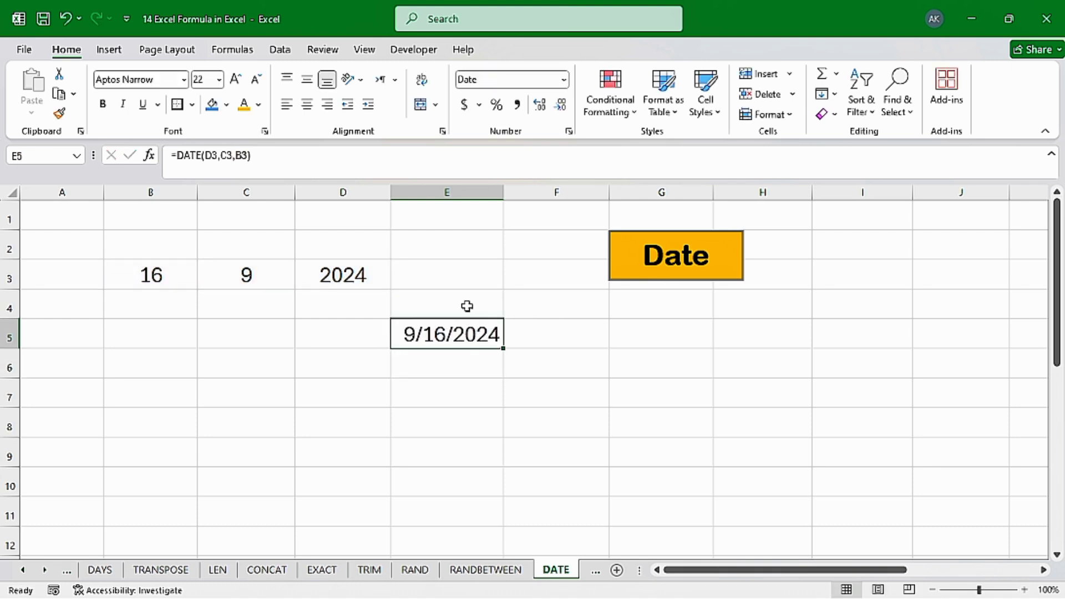
drag(503, 192, 508, 192)
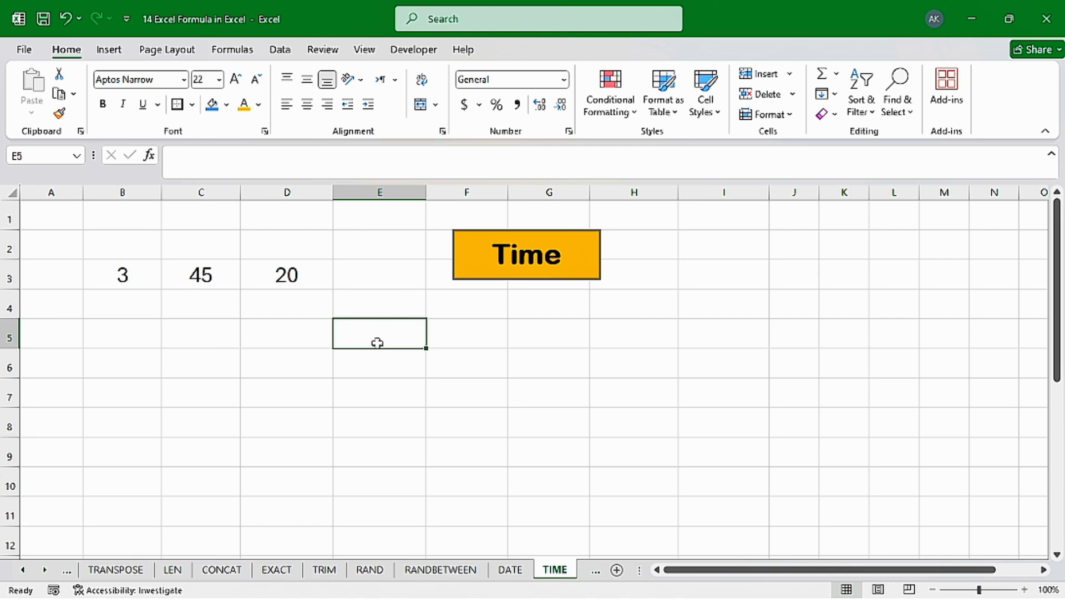
Enter =TIME(B3,C3,D3) in E5 on the TIME sheet to combine the hour, minute and second values
text(=tim)
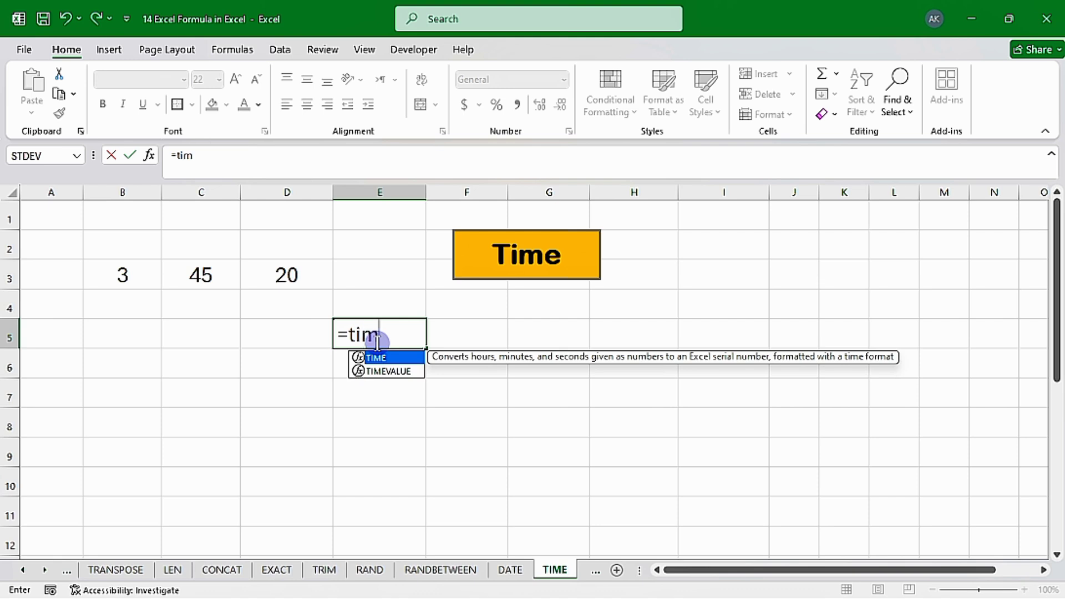
text(e)
key(Tab)
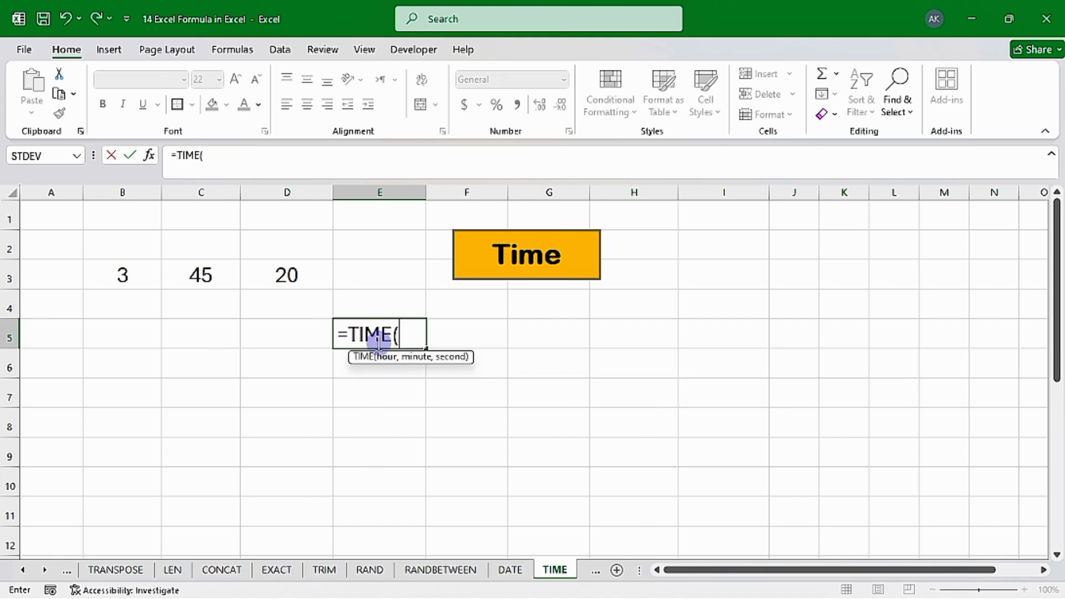
click(117, 275)
text(,)
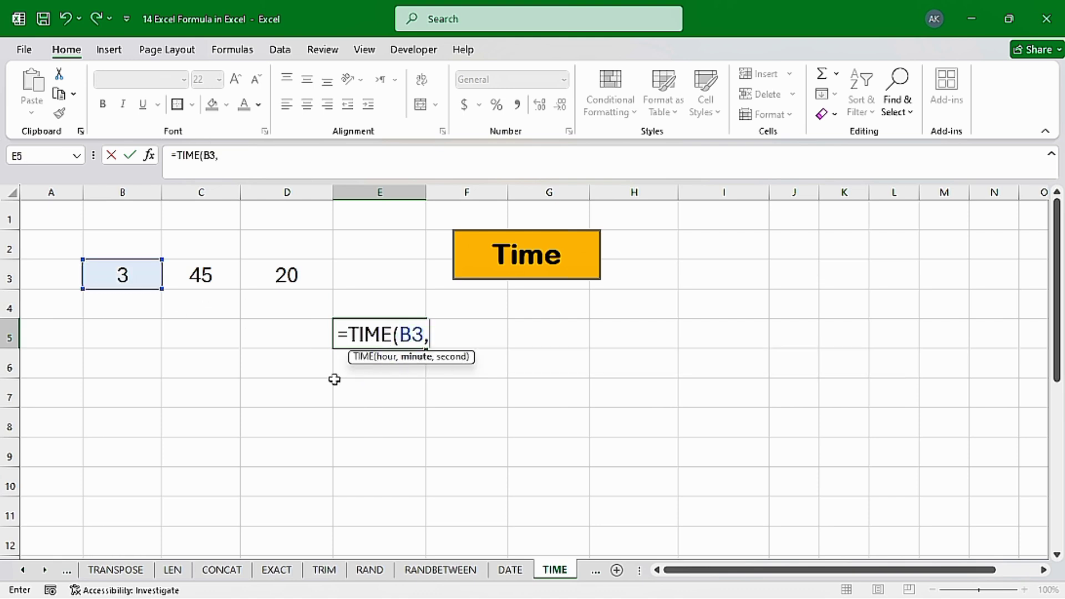
click(190, 275)
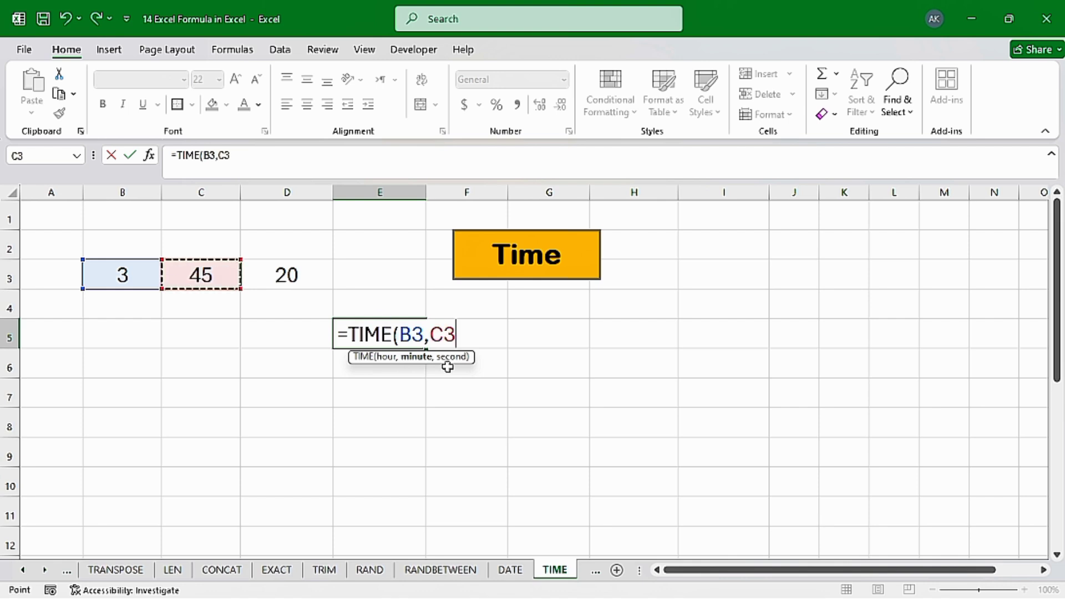
text(,)
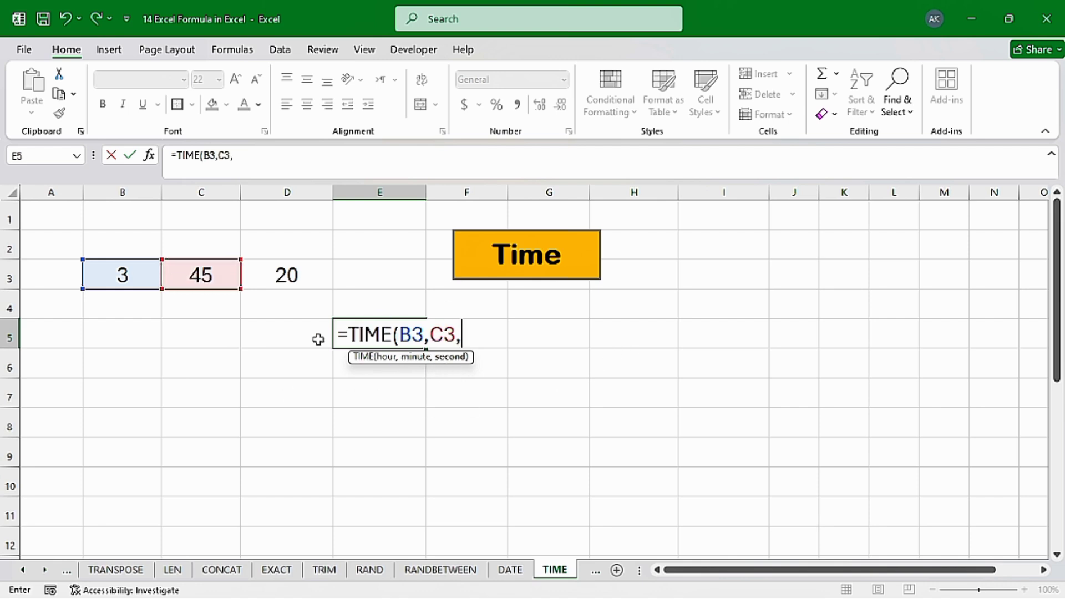
click(289, 275)
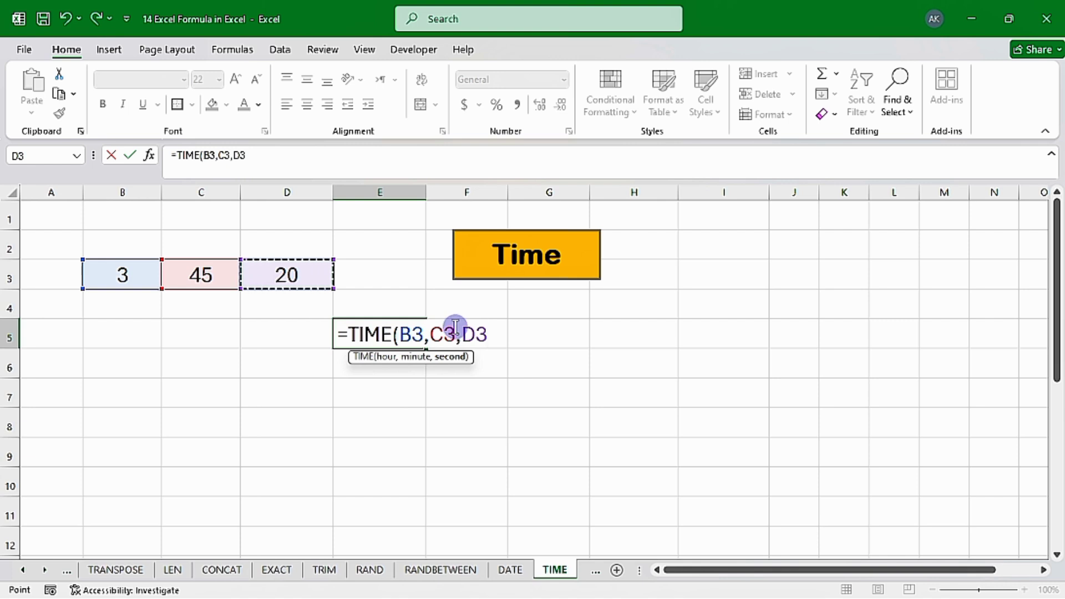
text())
key(Return)
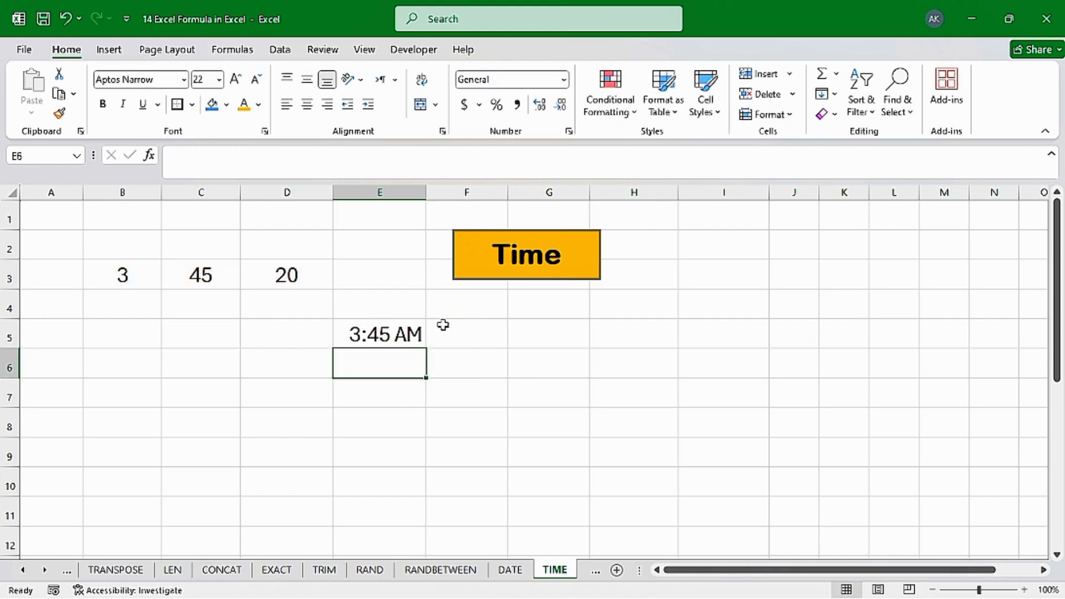
click(396, 328)
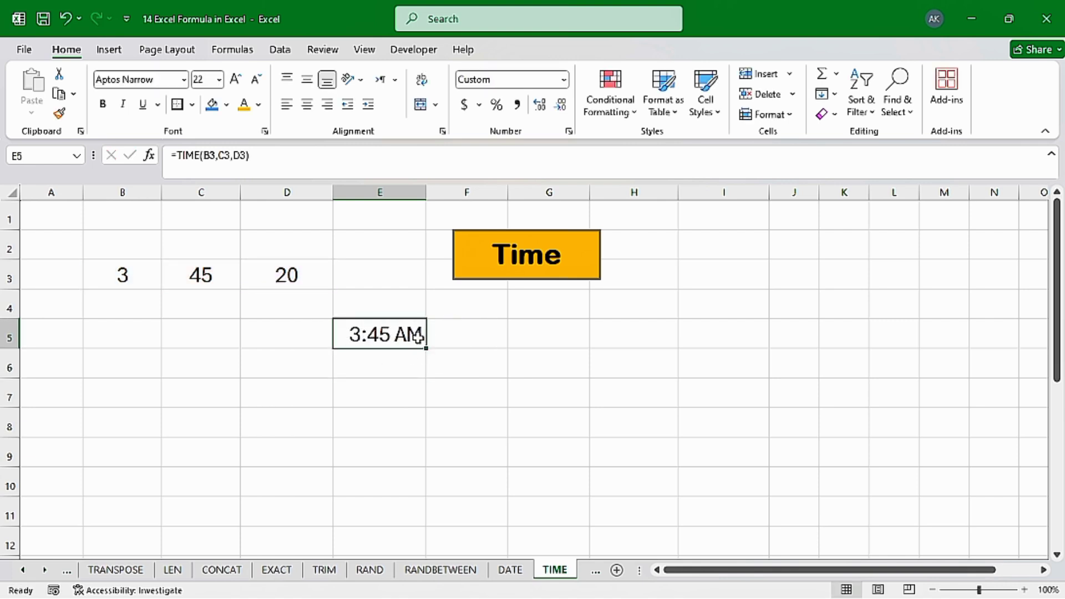
Change the hour value in B3 to 18 and select the TIME formula's result in E5
click(124, 272)
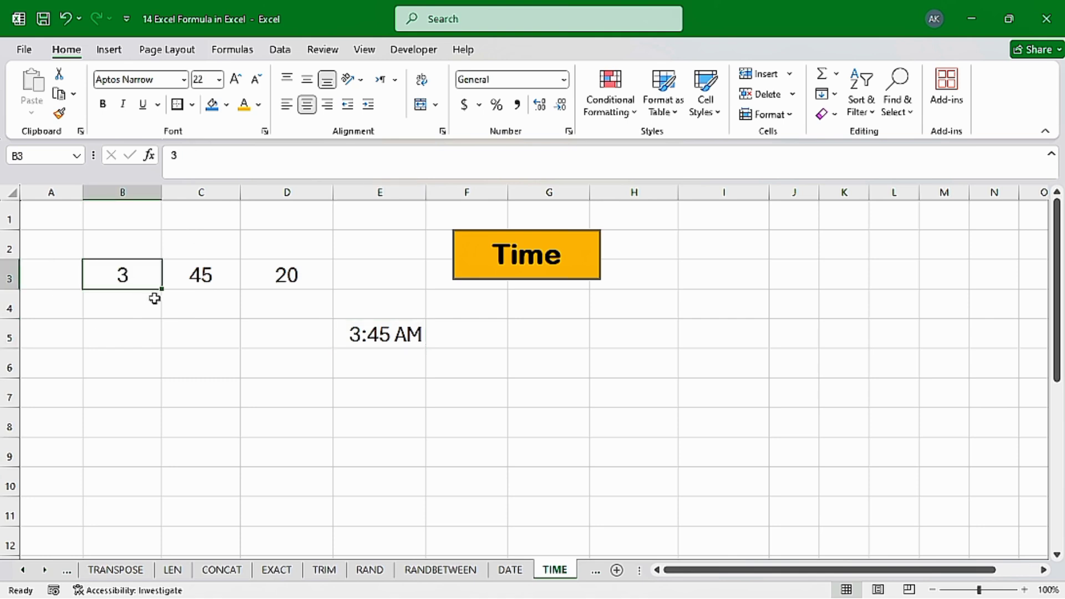
text(18)
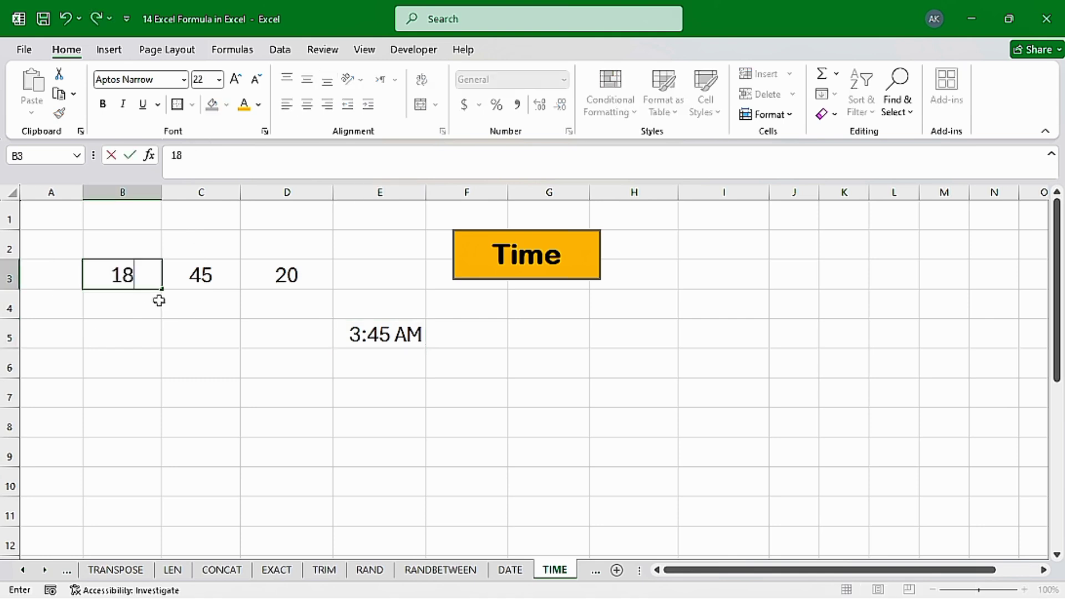
key(Return)
click(414, 345)
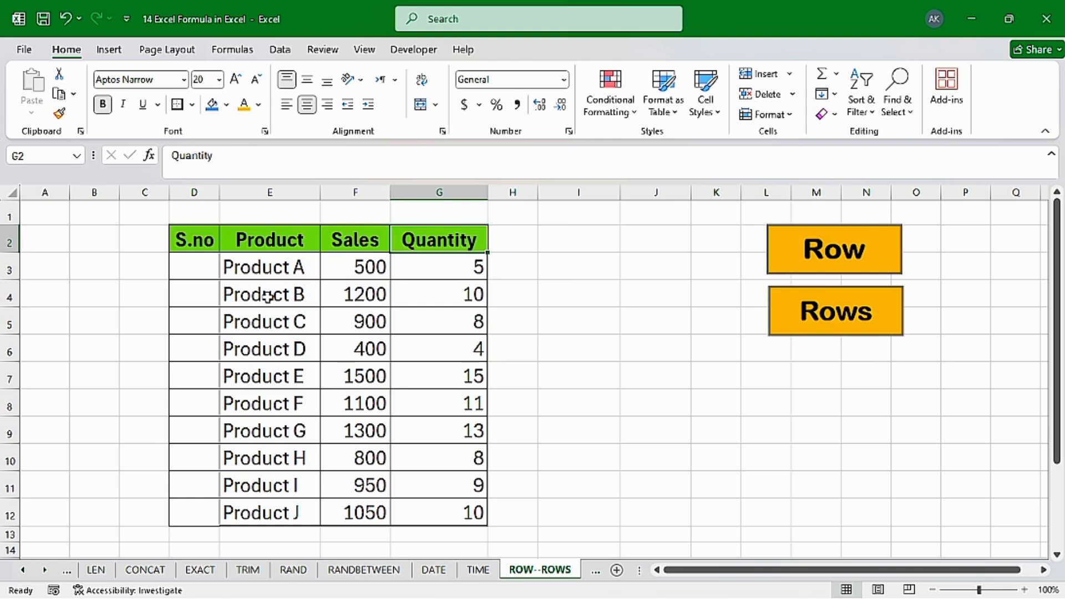
Enter =ROW() in B2 on the ROW--ROWS sheet and compare its result with the sheet's row number
click(93, 243)
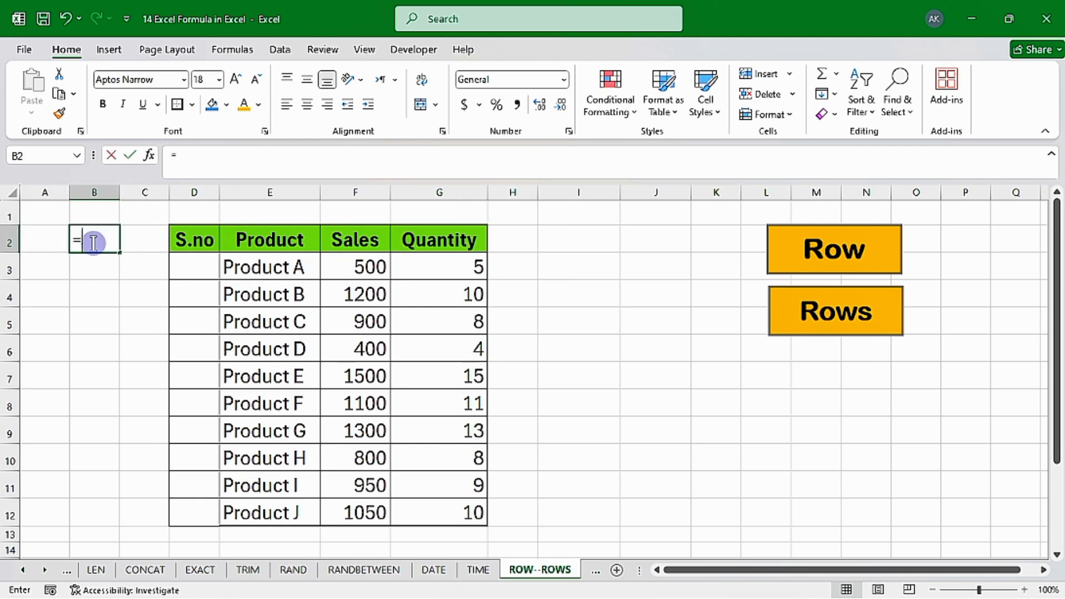
text(=row)
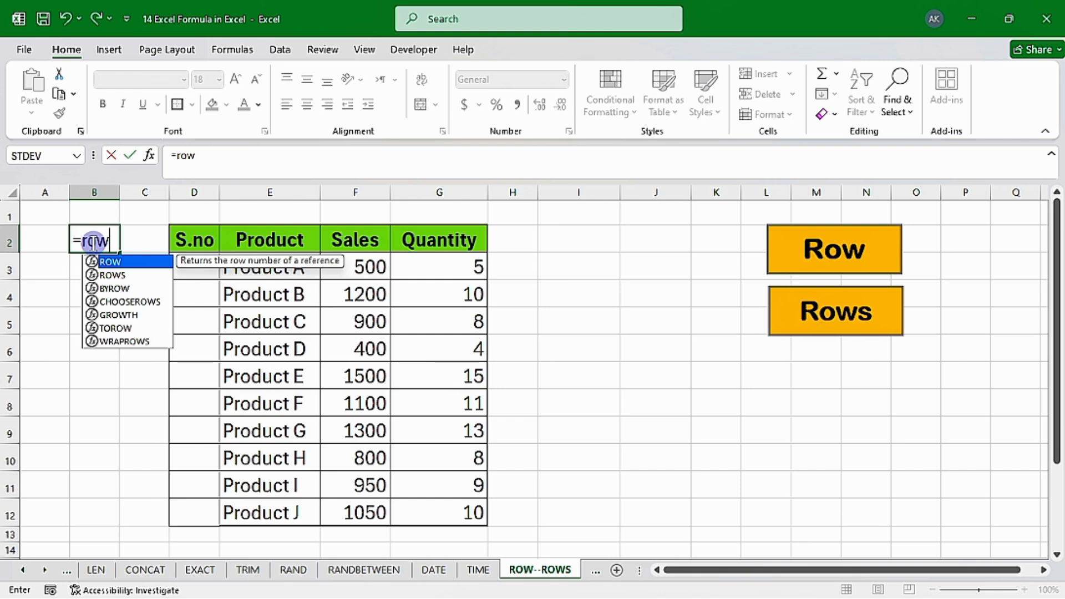
key(Tab)
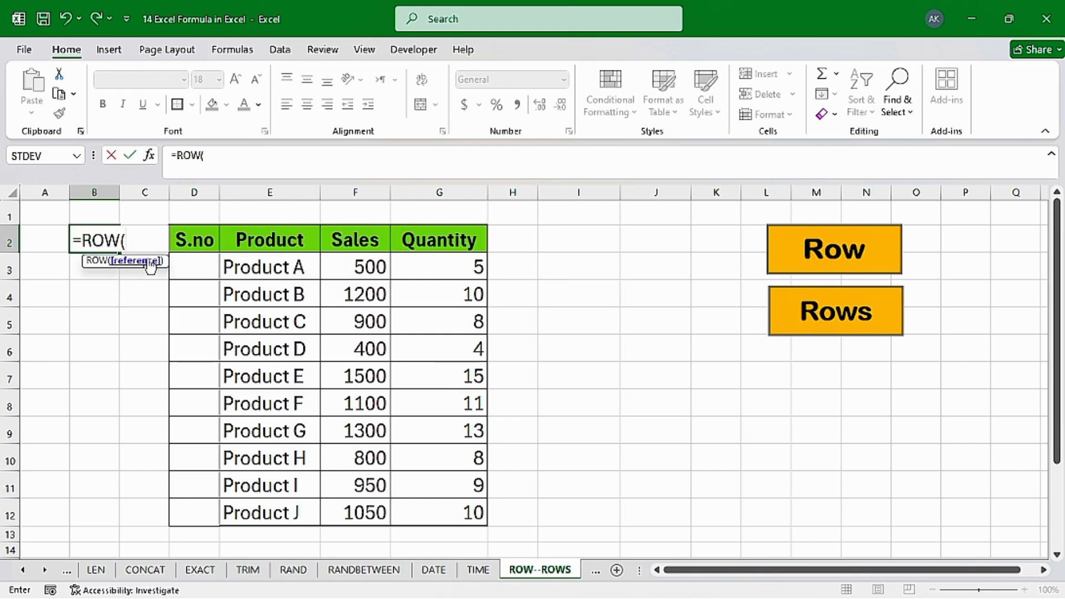
text())
key(Return)
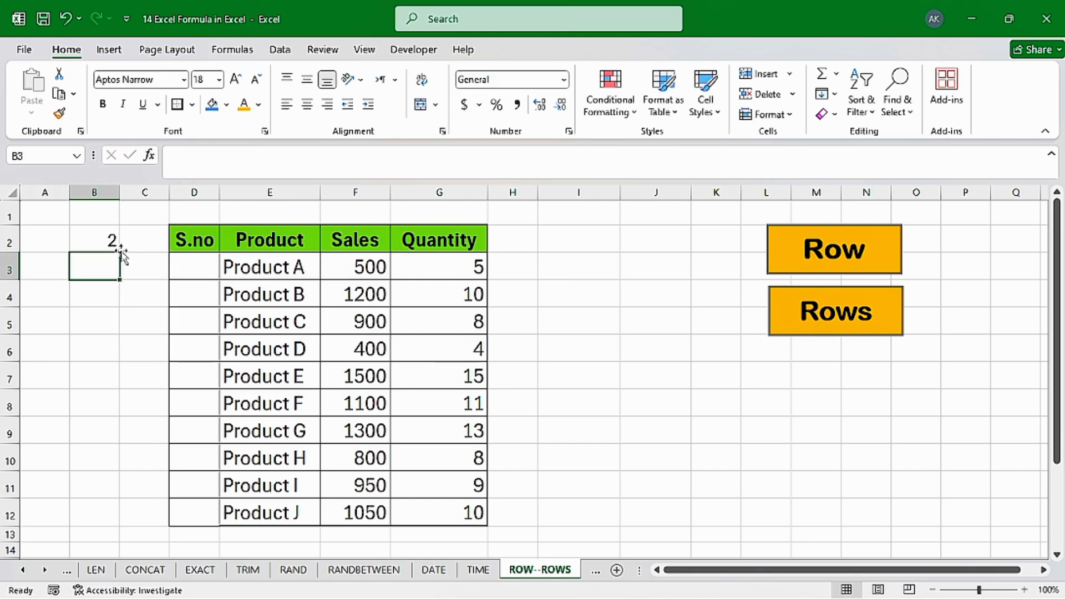
click(89, 240)
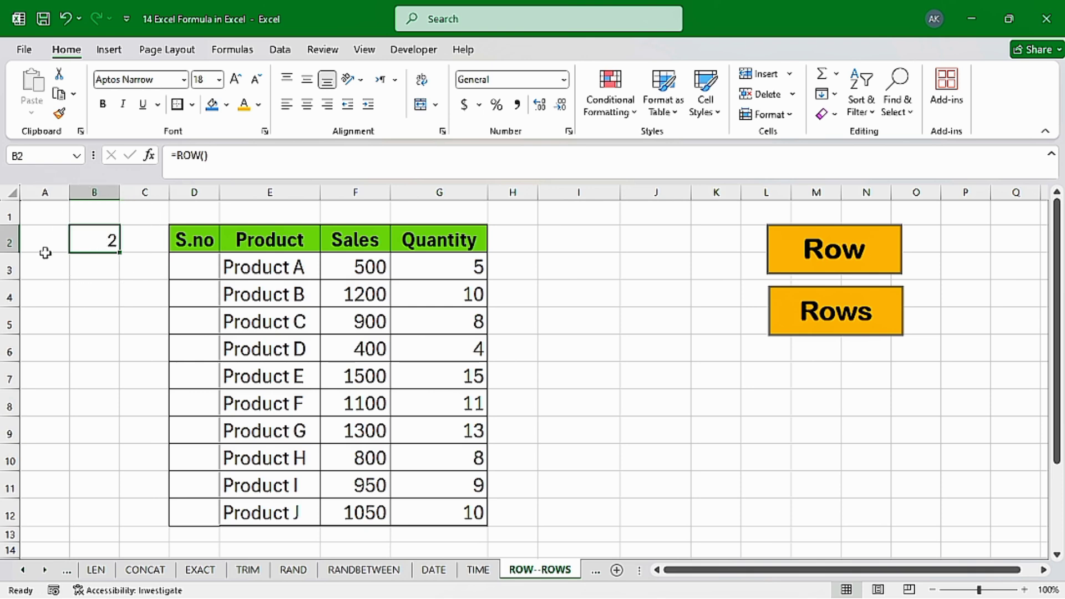
click(8, 243)
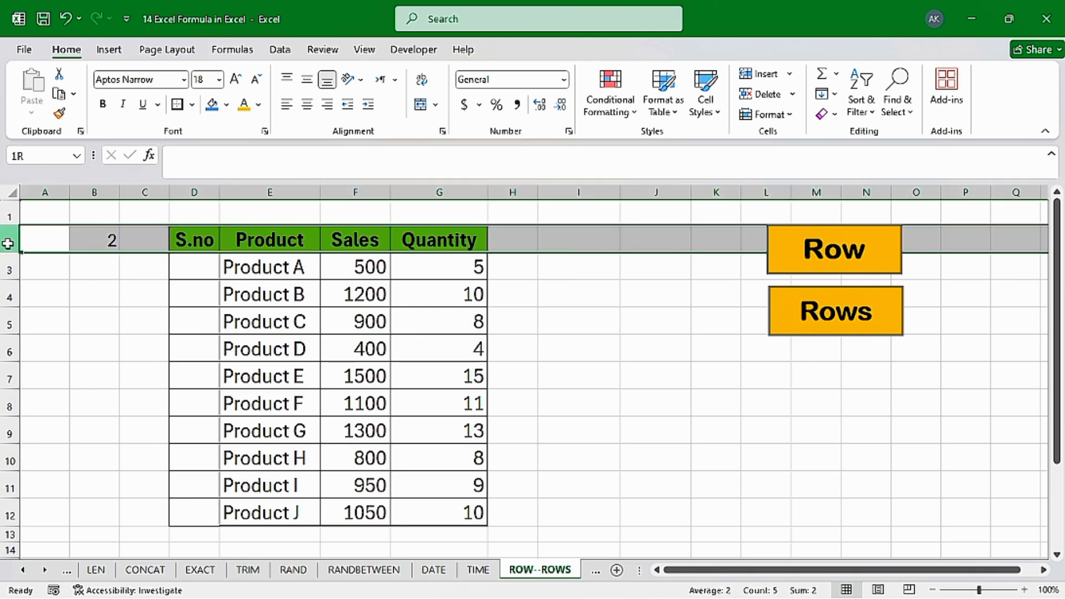
click(95, 241)
Enter =ROW(A1) in D3, the first S.no cell, and fill it down through D12
click(206, 269)
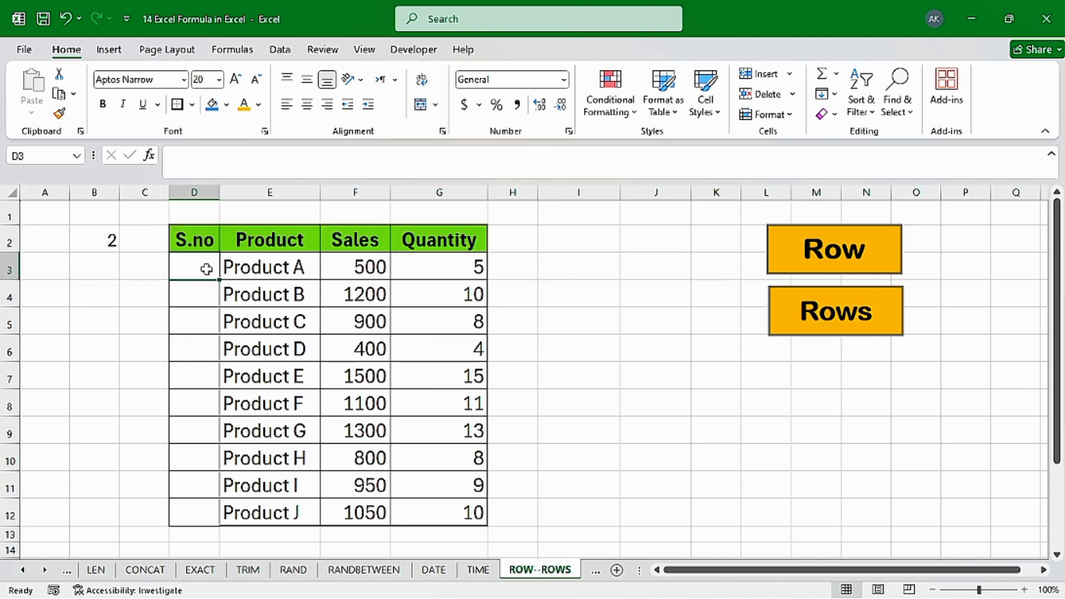
text(=row)
key(Tab)
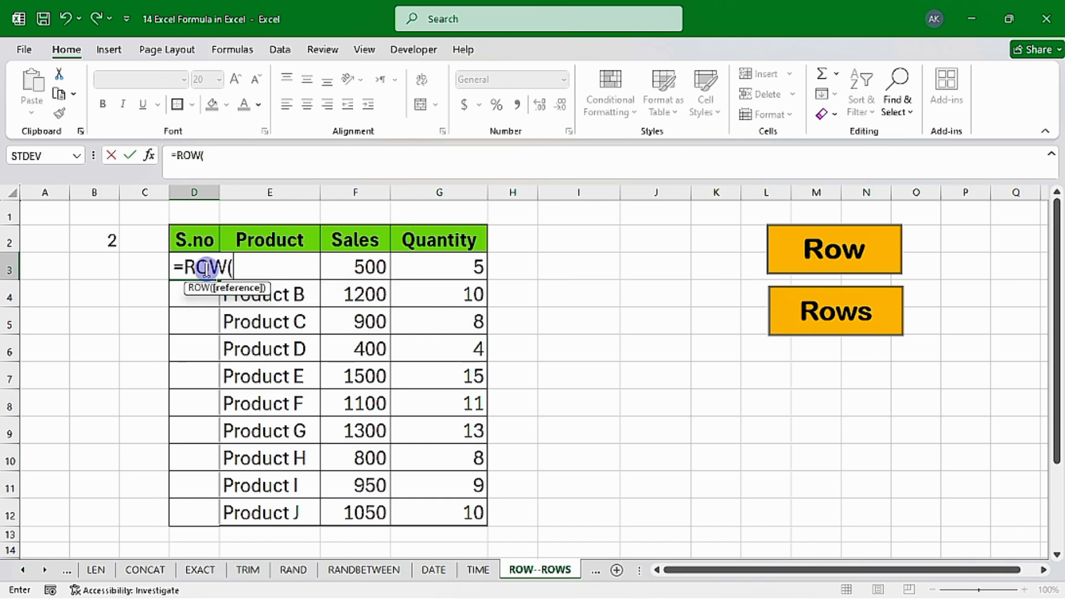
click(59, 220)
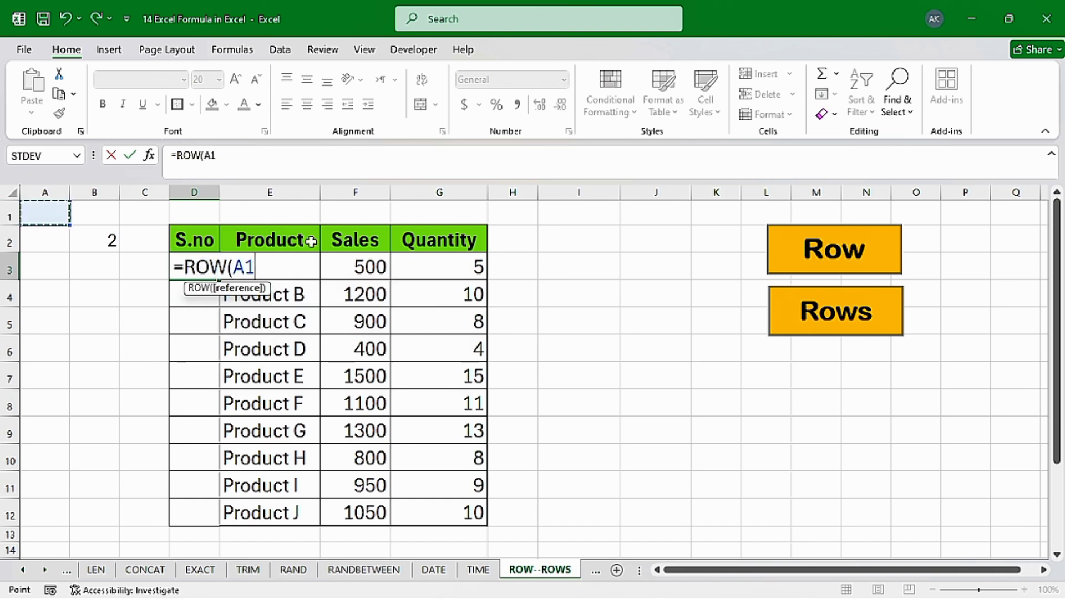
text())
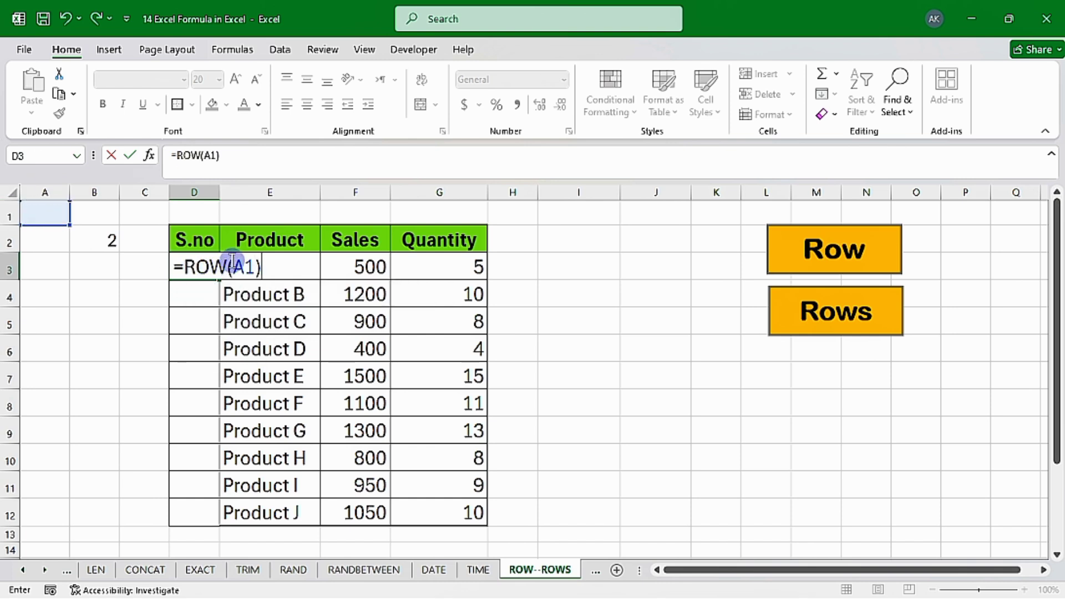
key(Return)
click(209, 267)
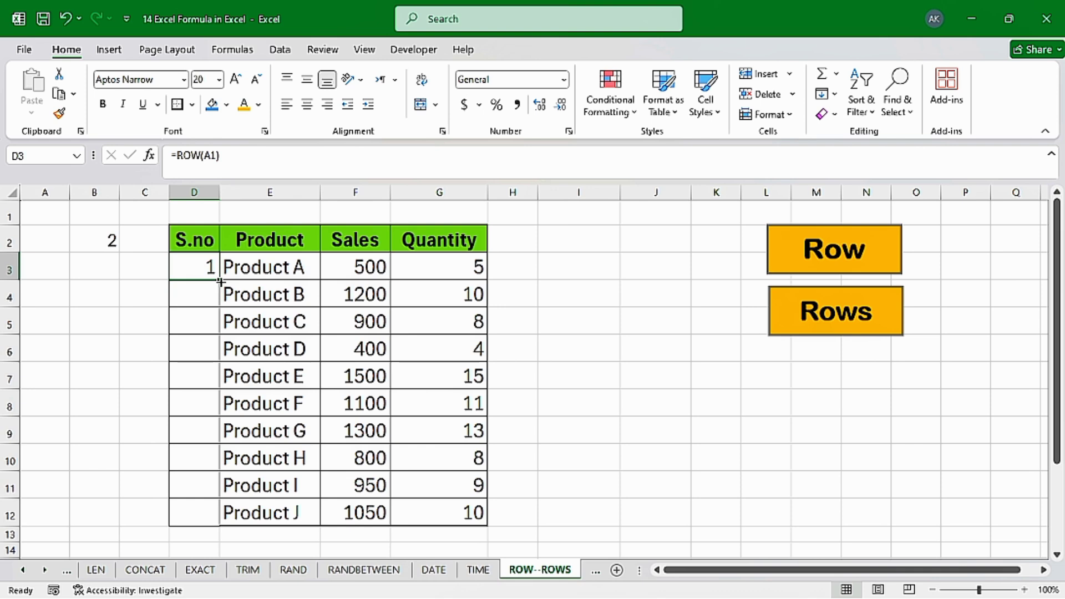
drag(220, 280, 195, 510)
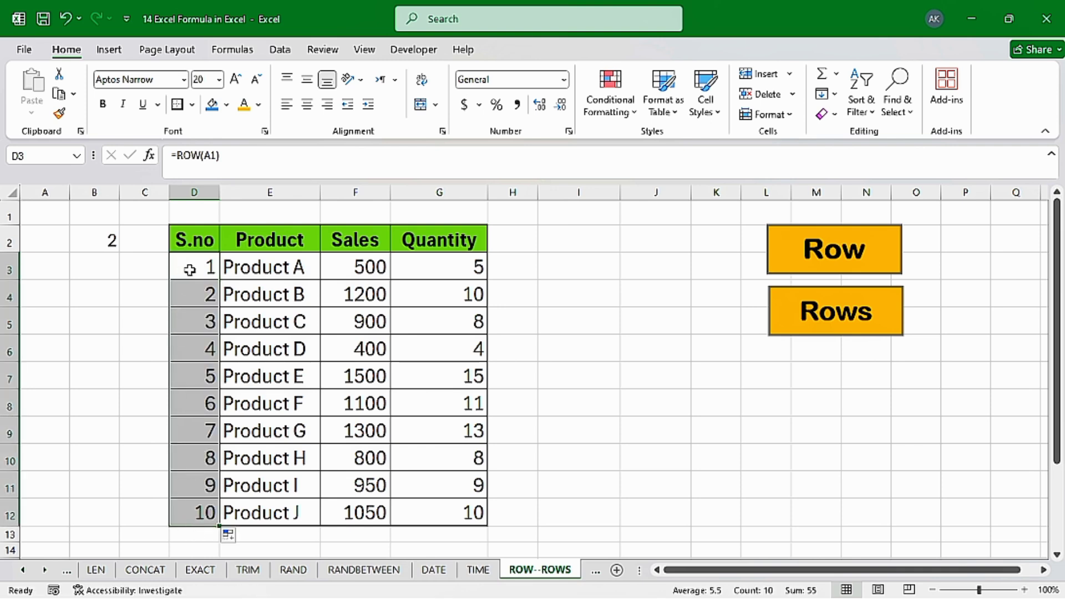
drag(190, 270, 192, 513)
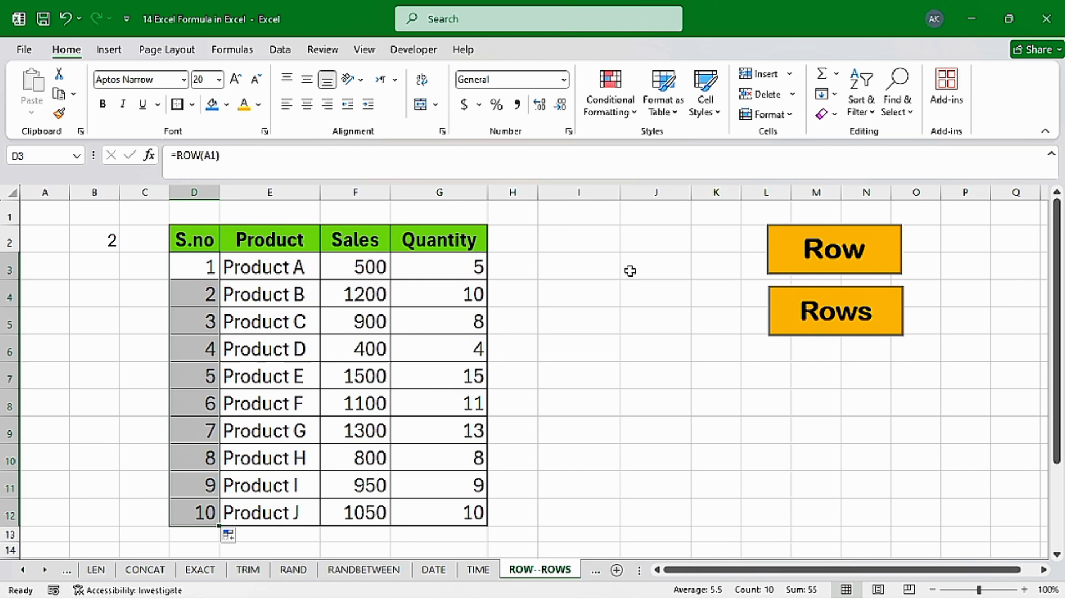
Enter =LARGE(D2:G12,ROW(A1)) in I3 on the ROW--ROWS sheet to return the largest value in the product table
click(571, 268)
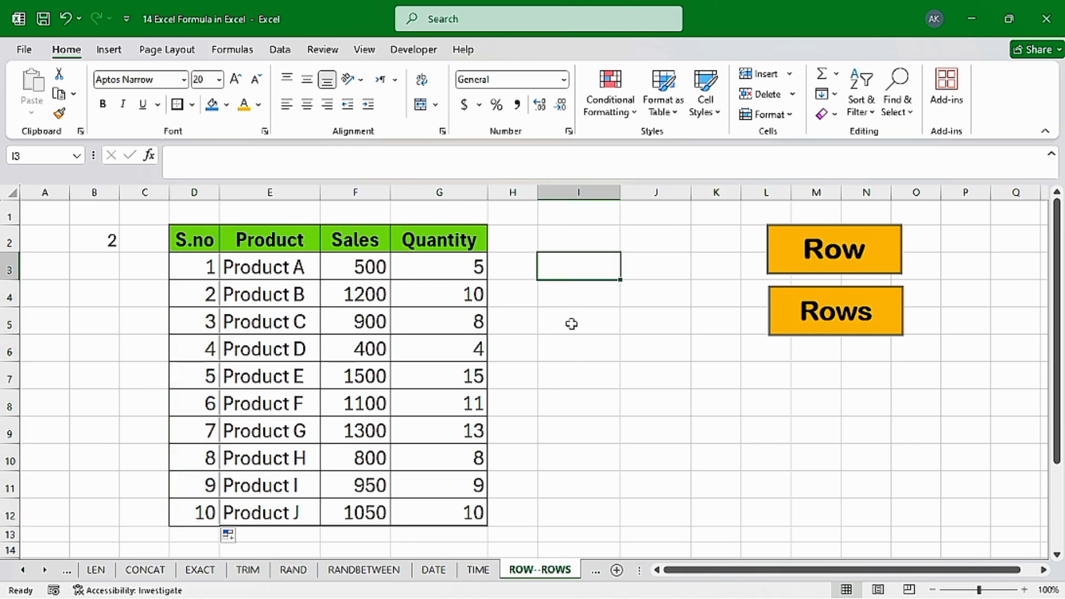
drag(355, 272, 433, 513)
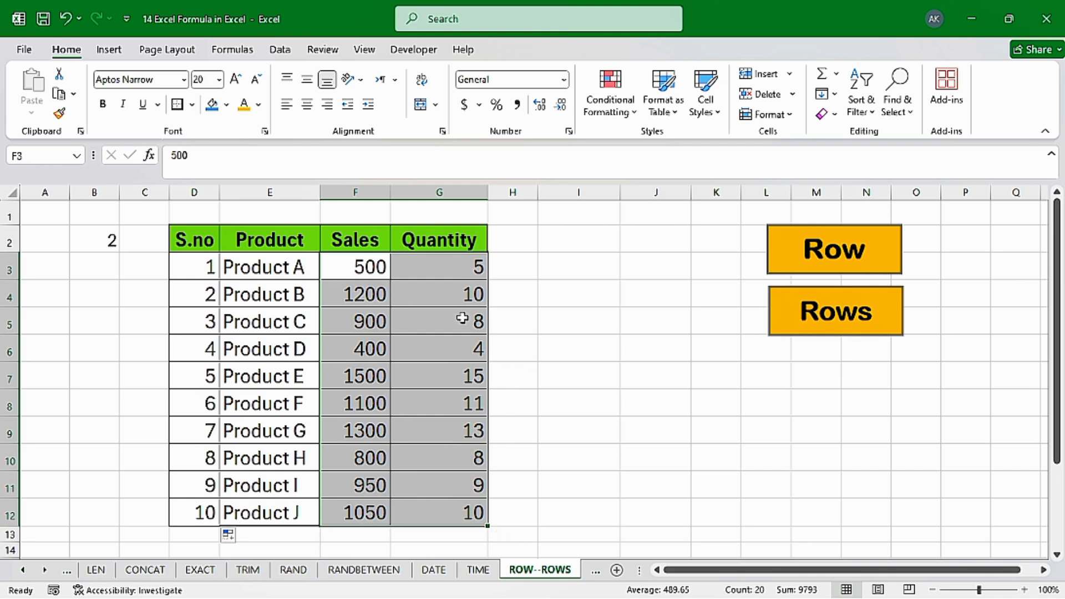
click(591, 267)
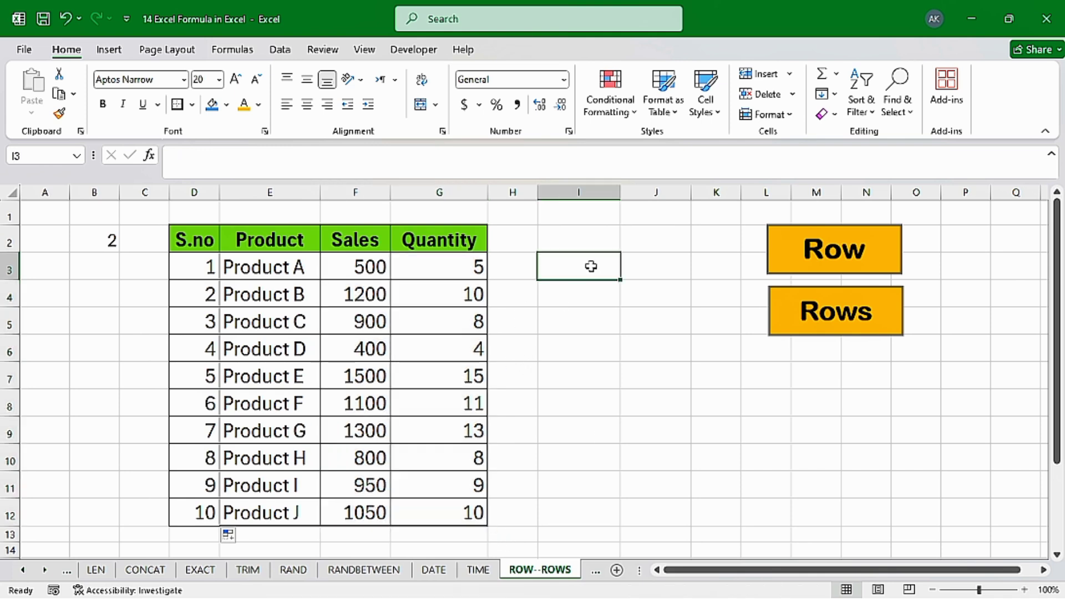
click(591, 266)
text(=la)
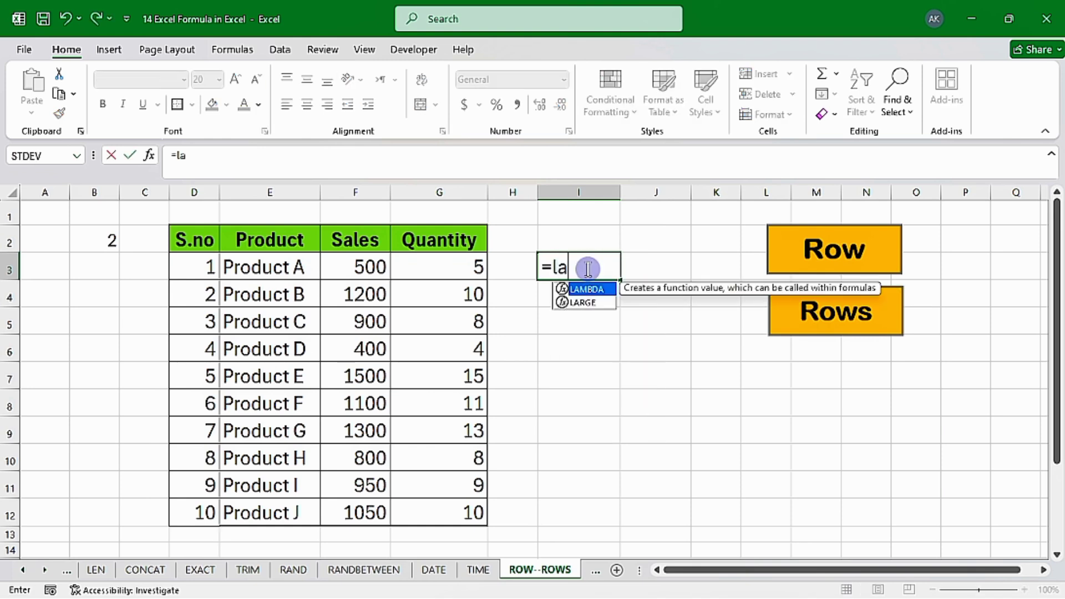
text(rg)
key(Tab)
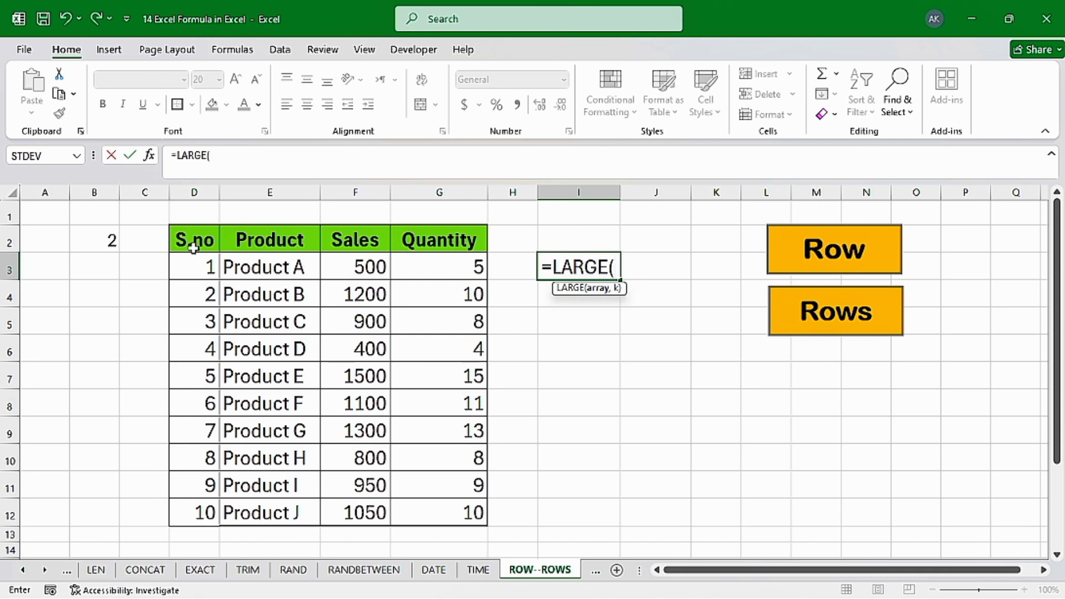
drag(193, 248, 427, 511)
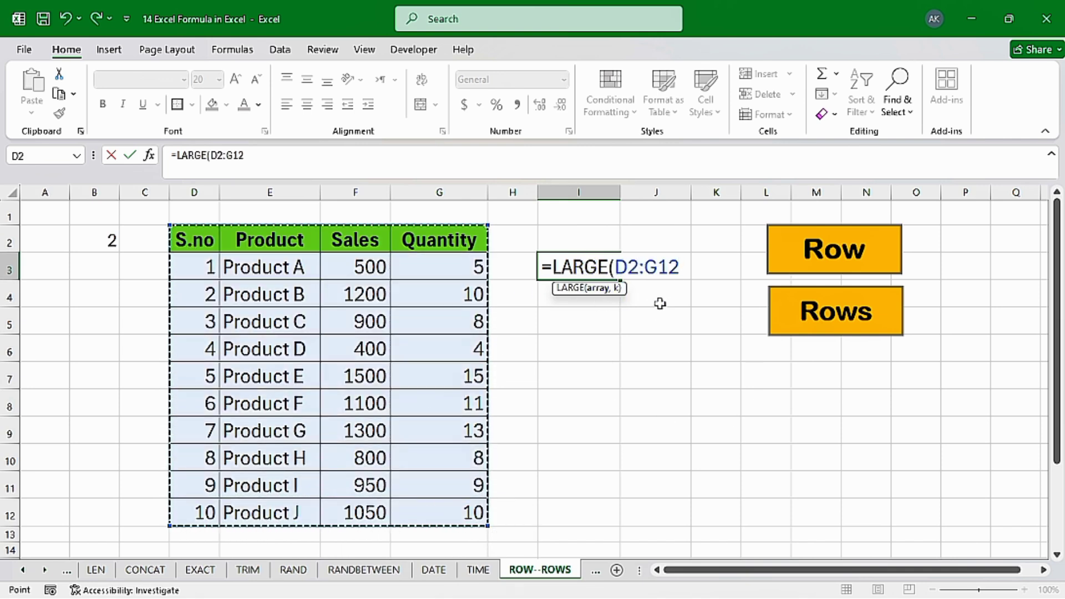
text(,)
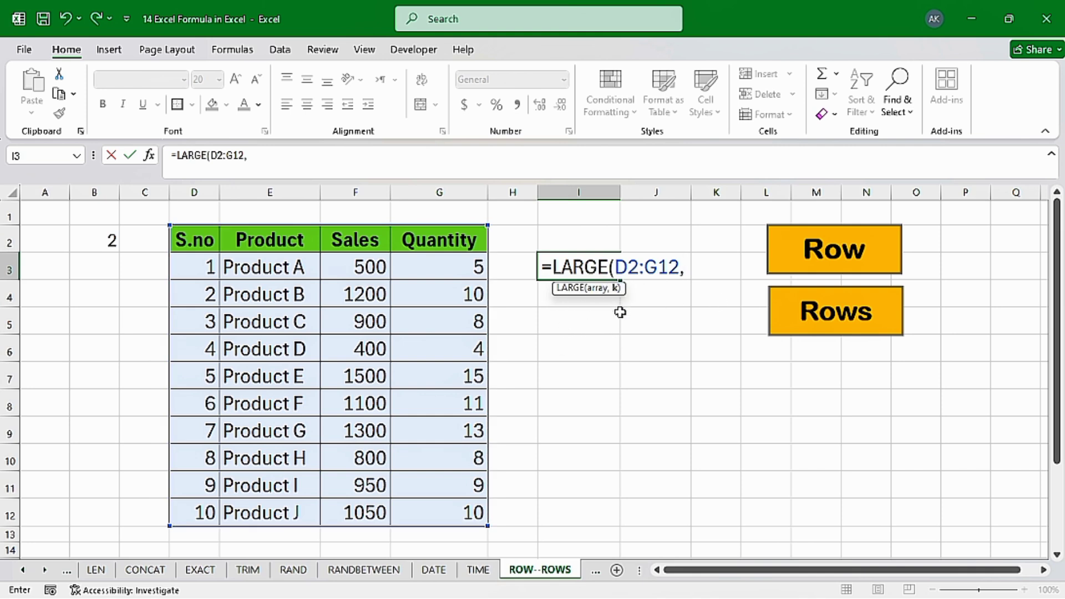
text(row)
key(Tab)
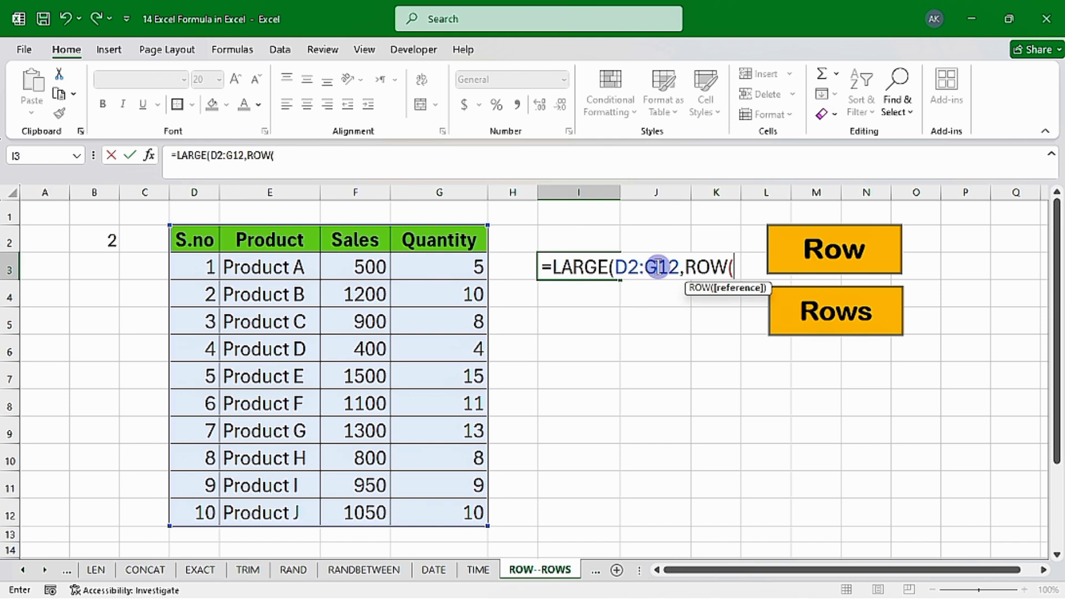
click(45, 212)
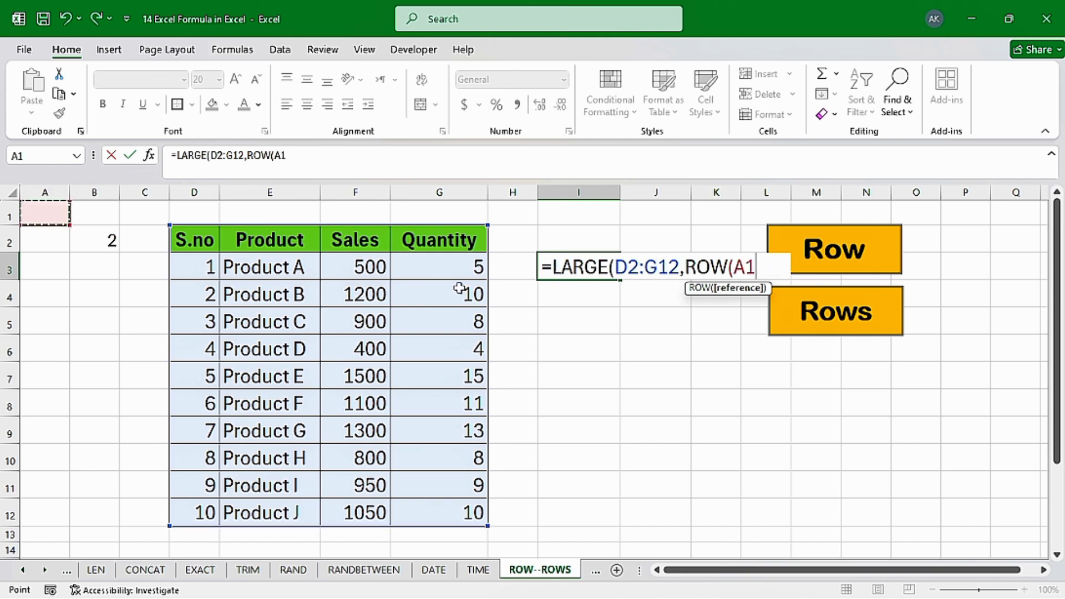
text())
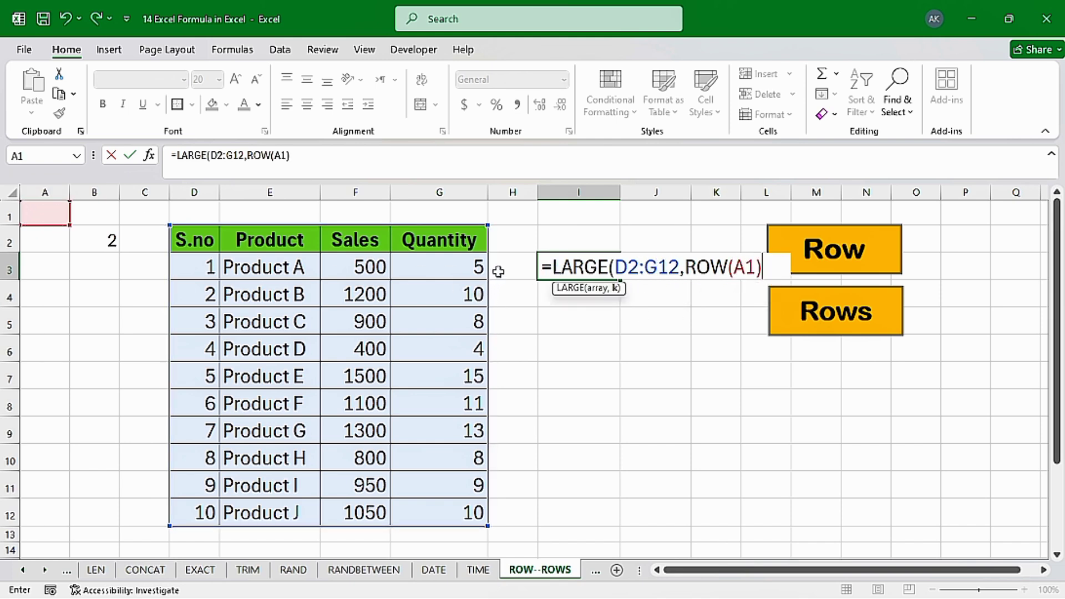
text())
key(Return)
Fill the LARGE formula from I3 down through I8 to list the table's largest values in descending order
click(579, 267)
drag(619, 279, 614, 418)
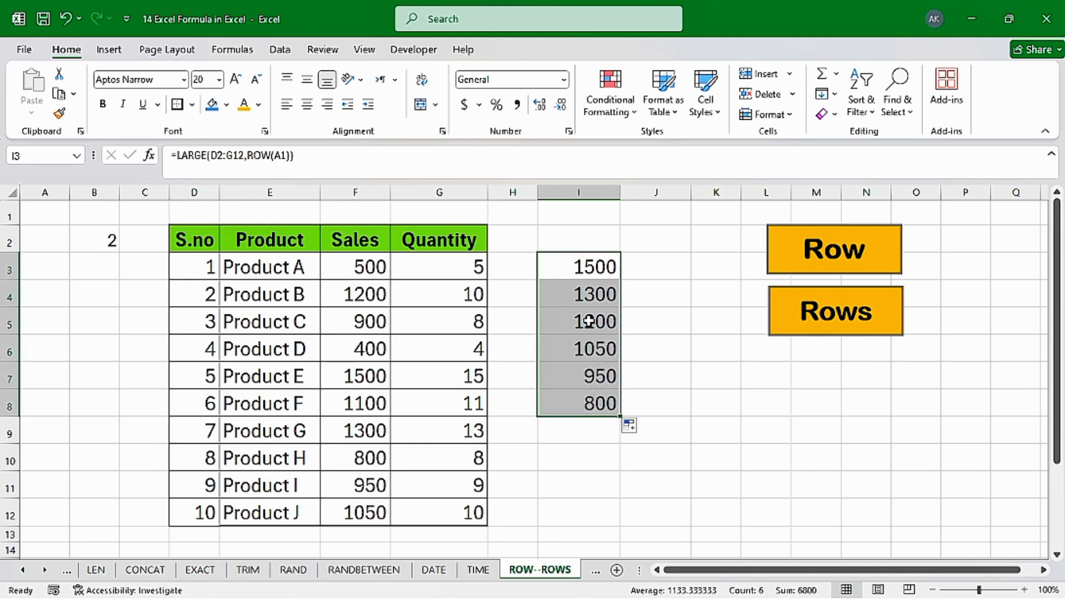
click(574, 273)
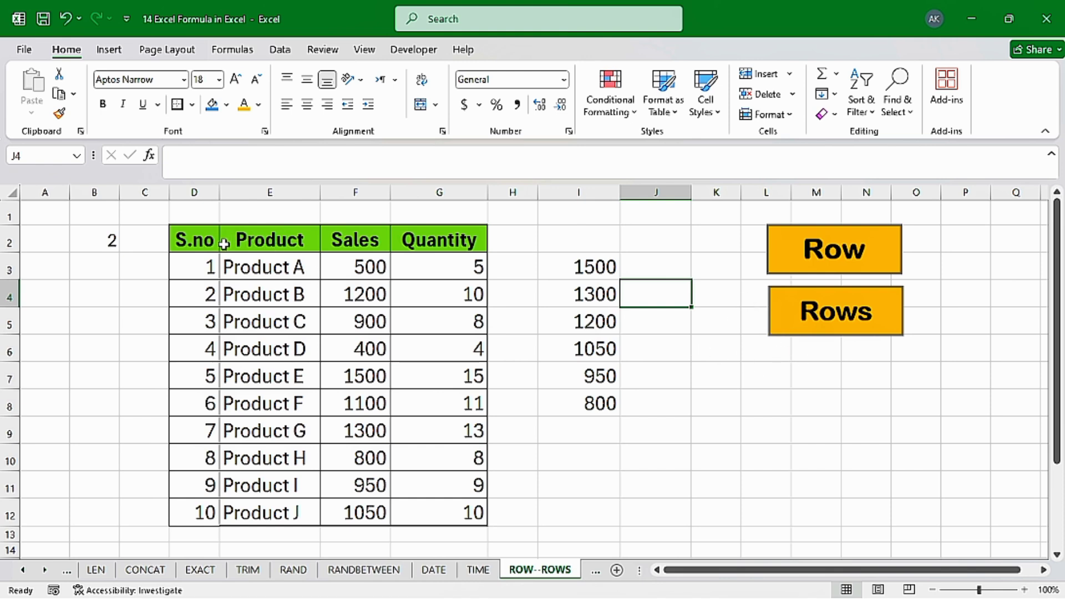
Enter =ROWS(D2:G12) in J4 to count the product table's rows, and check the result against the table
drag(212, 245, 473, 508)
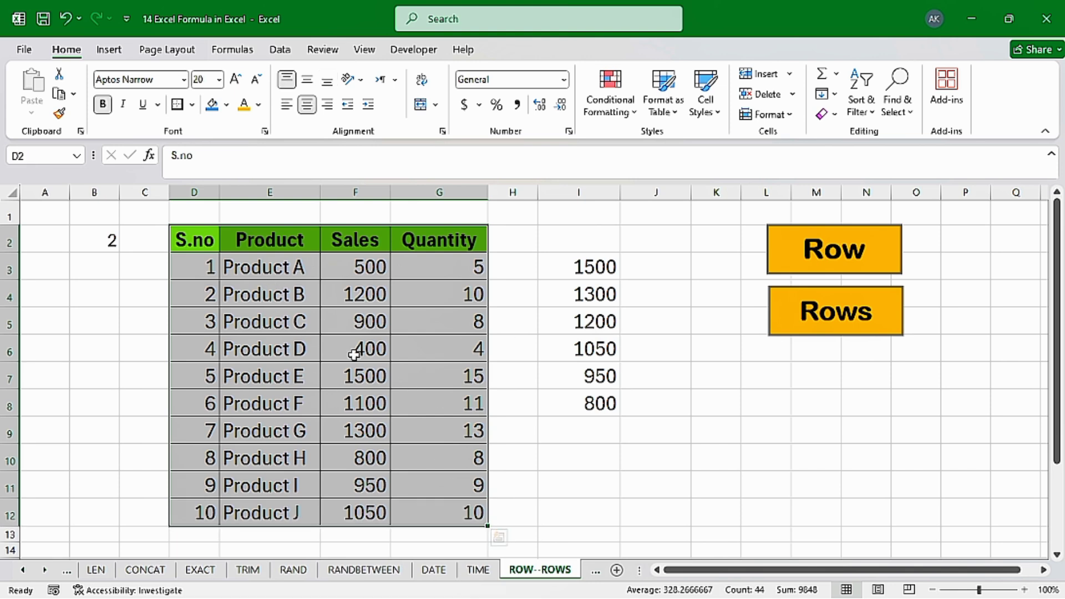
key(ctrl+q)
click(424, 347)
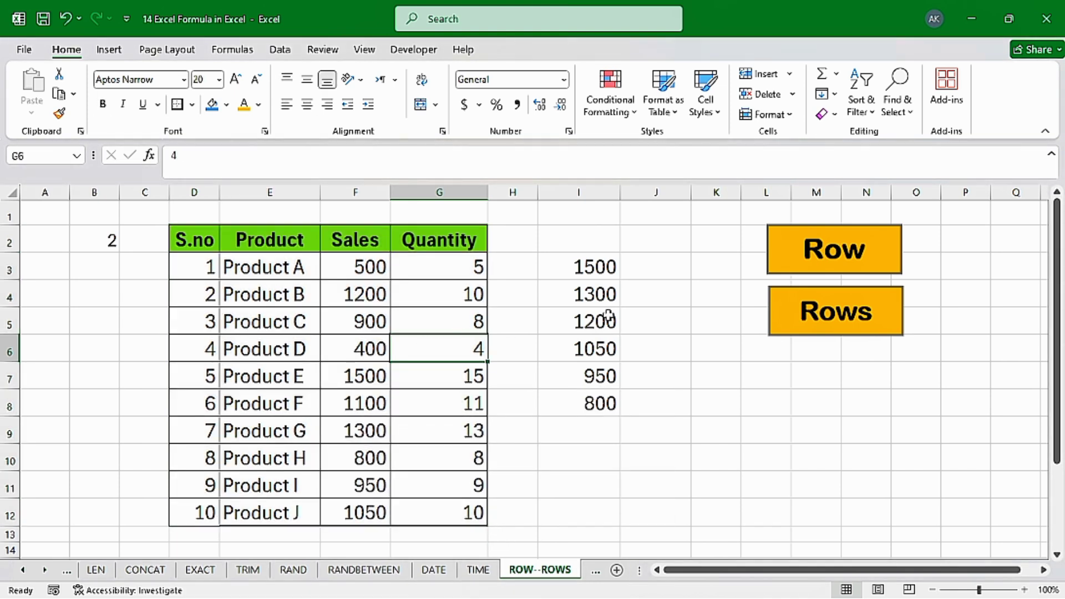
click(673, 298)
text(=)
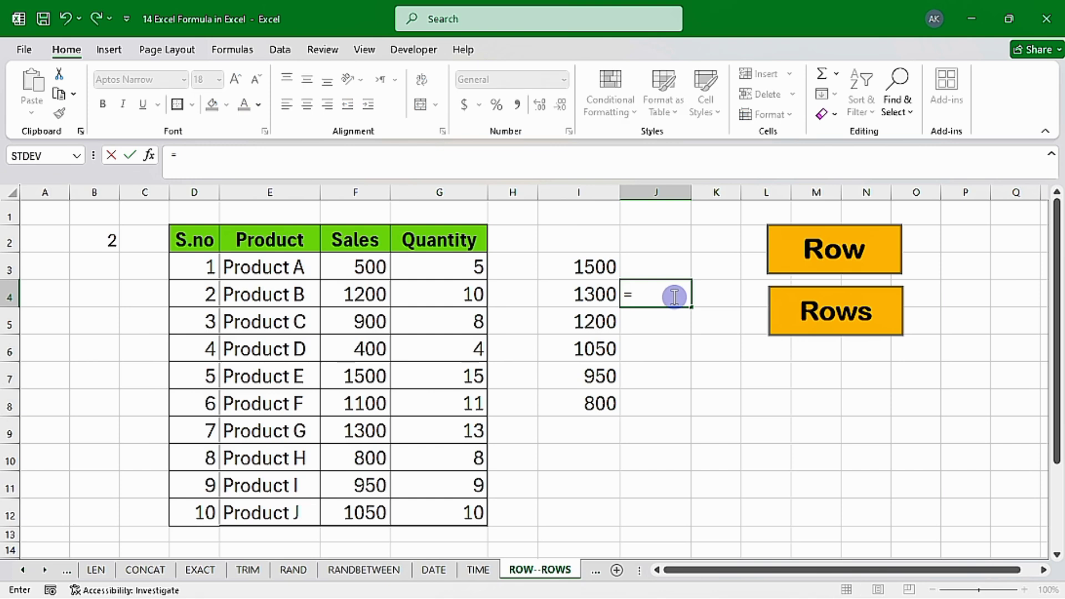
text(rows)
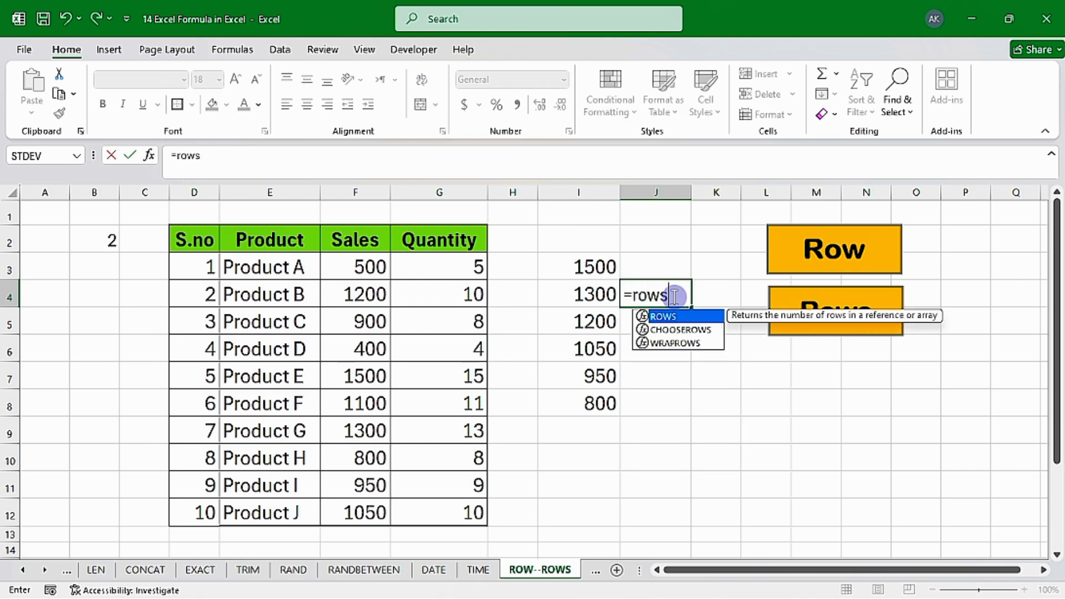
key(Tab)
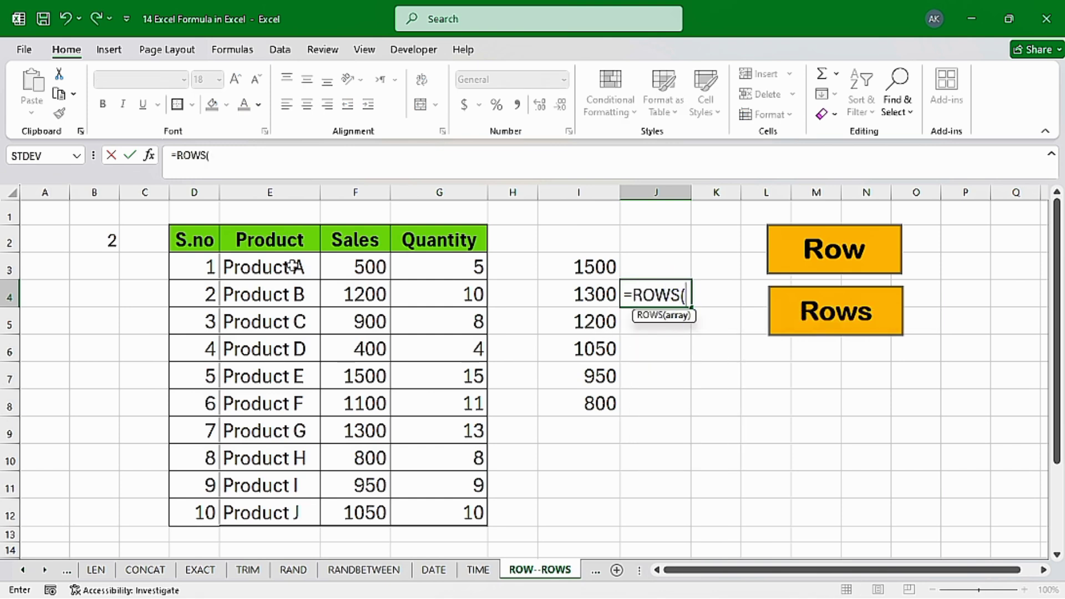
drag(209, 239, 442, 502)
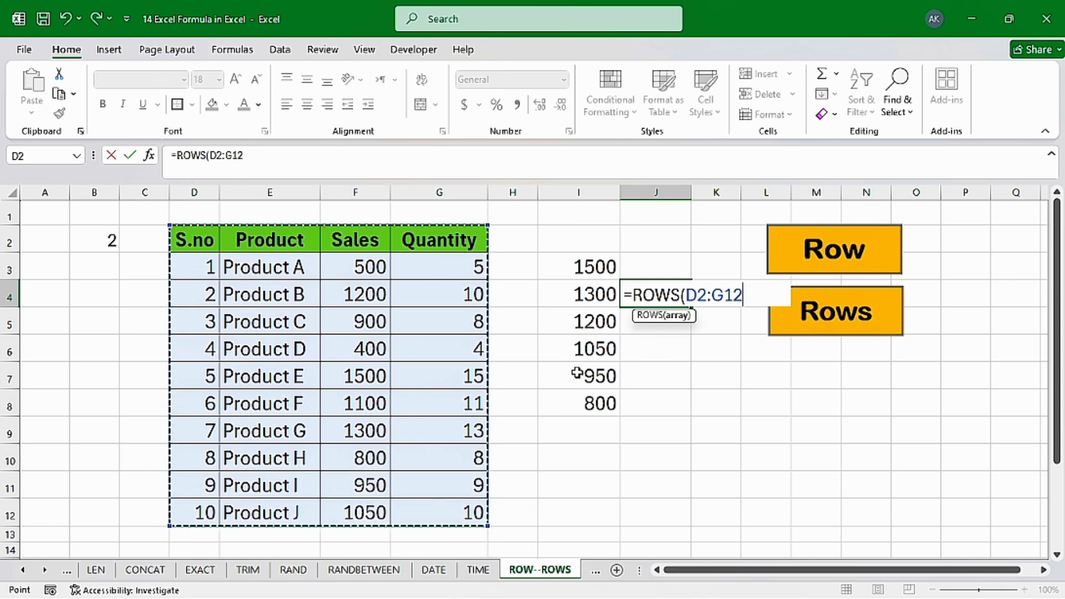
text())
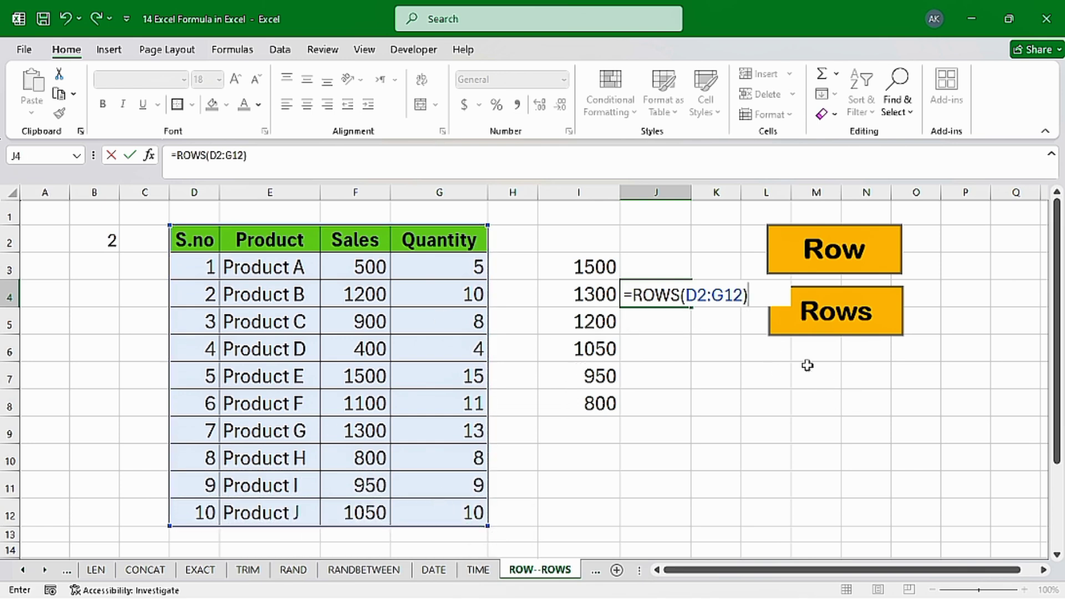
key(Return)
click(679, 294)
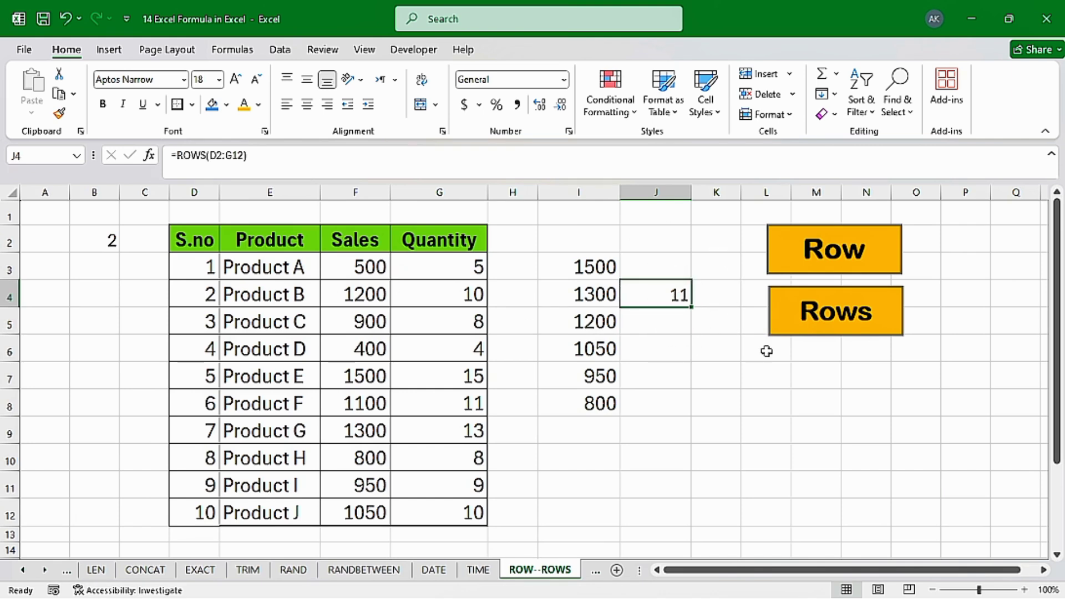
click(833, 254)
click(848, 319)
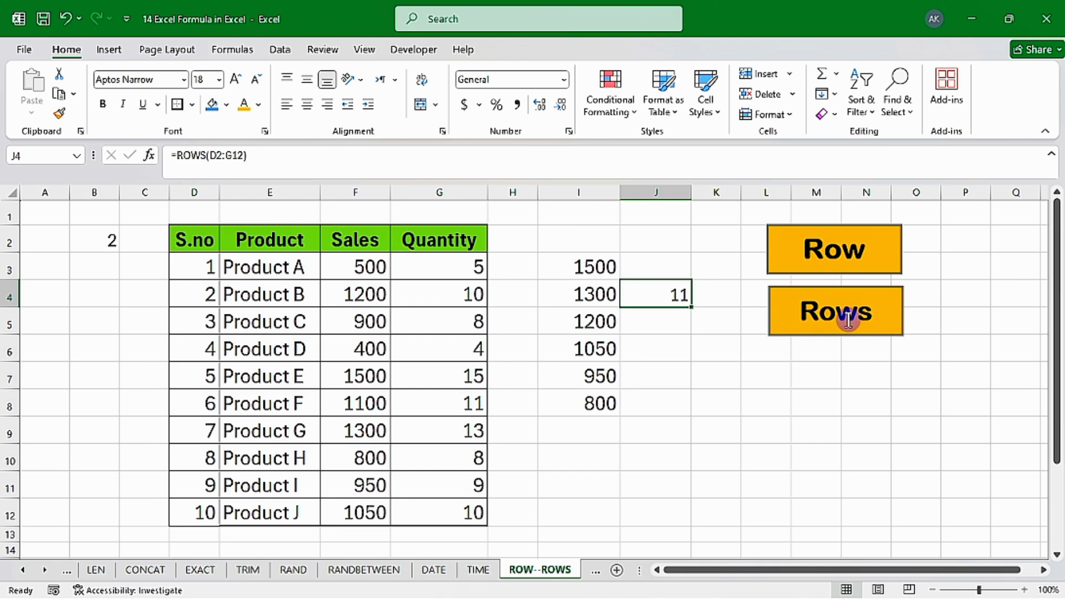
mouse_move(194, 239)
mouse_down()
mouse_move(475, 487)
mouse_move(477, 513)
mouse_up()
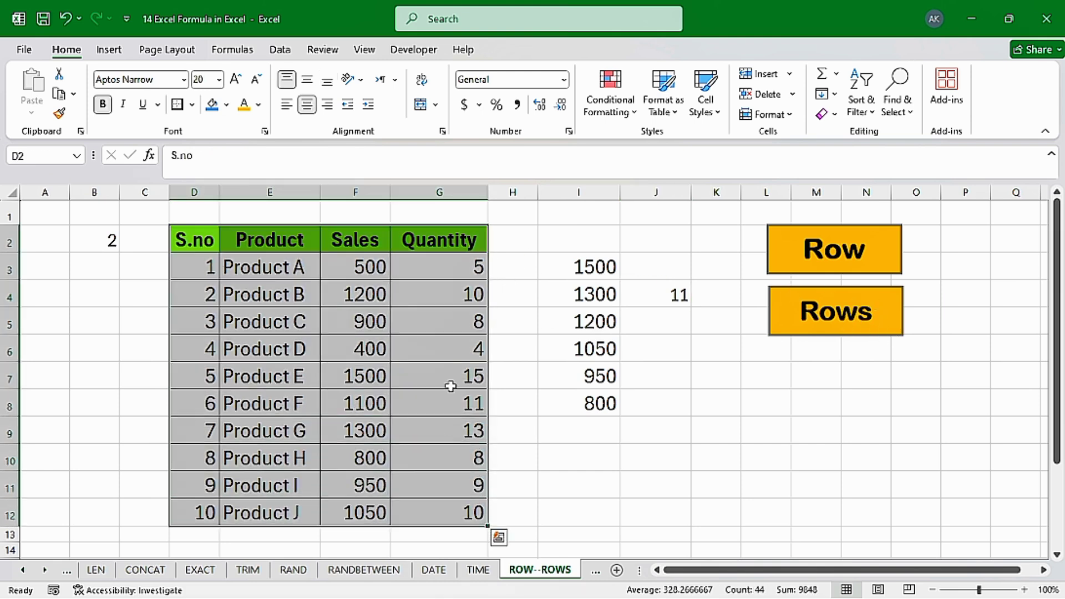
click(684, 303)
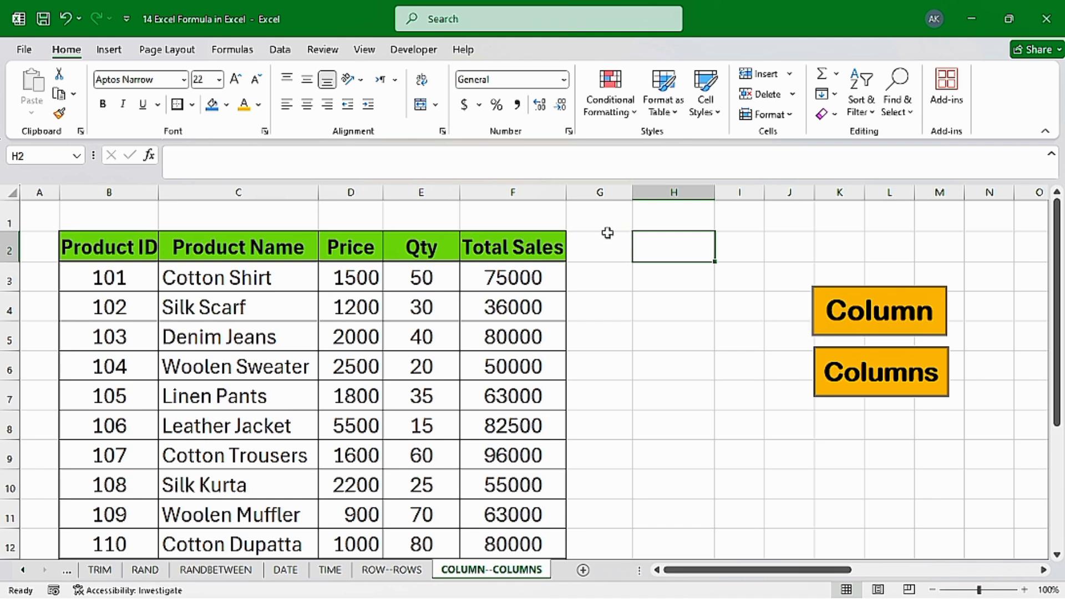
Enter =COLUMN() in H2 on the COLUMN--COLUMNS sheet and compare its result with columns A through H
click(680, 256)
text(=col)
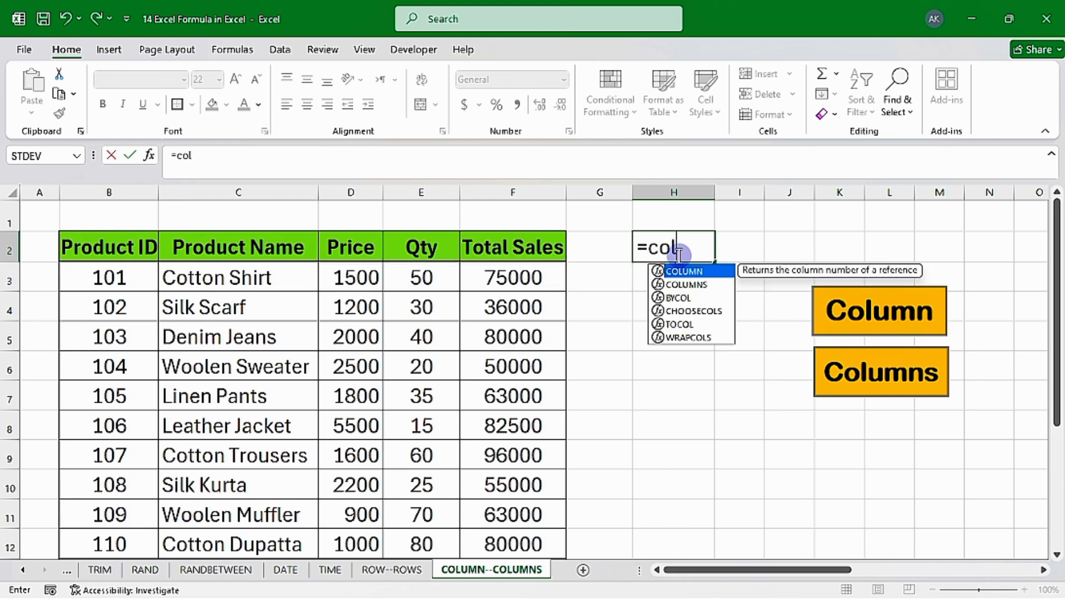
text(u)
key(Tab)
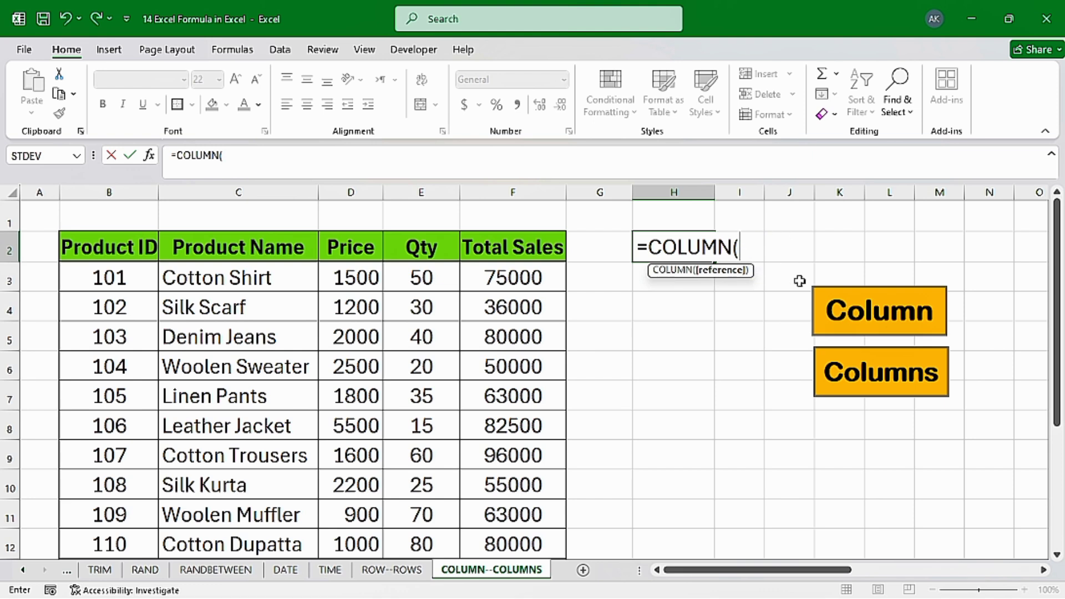
text())
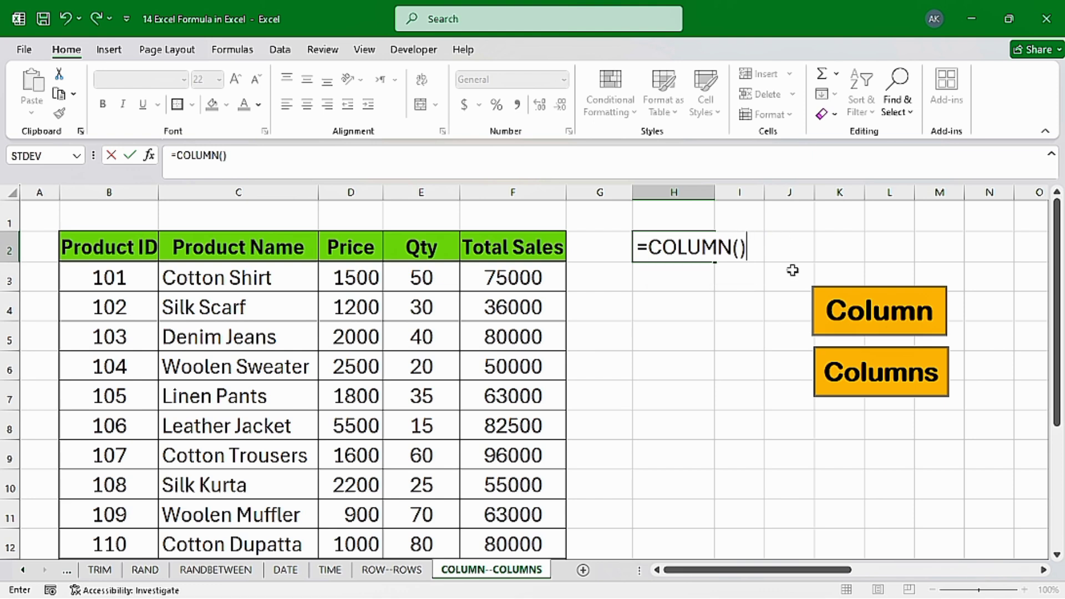
key(Return)
key(Up)
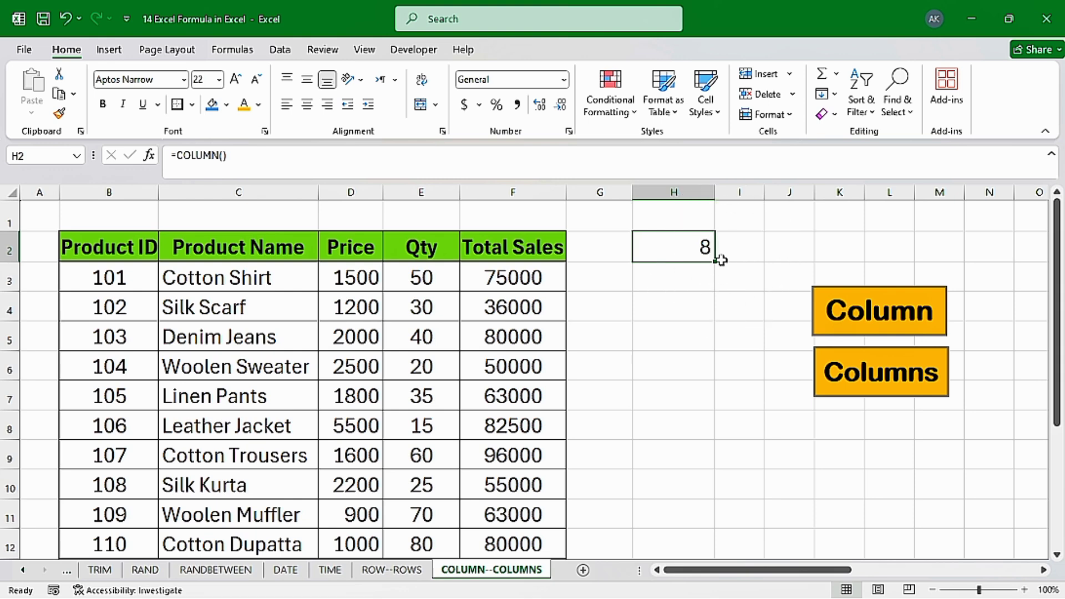
drag(41, 193, 663, 194)
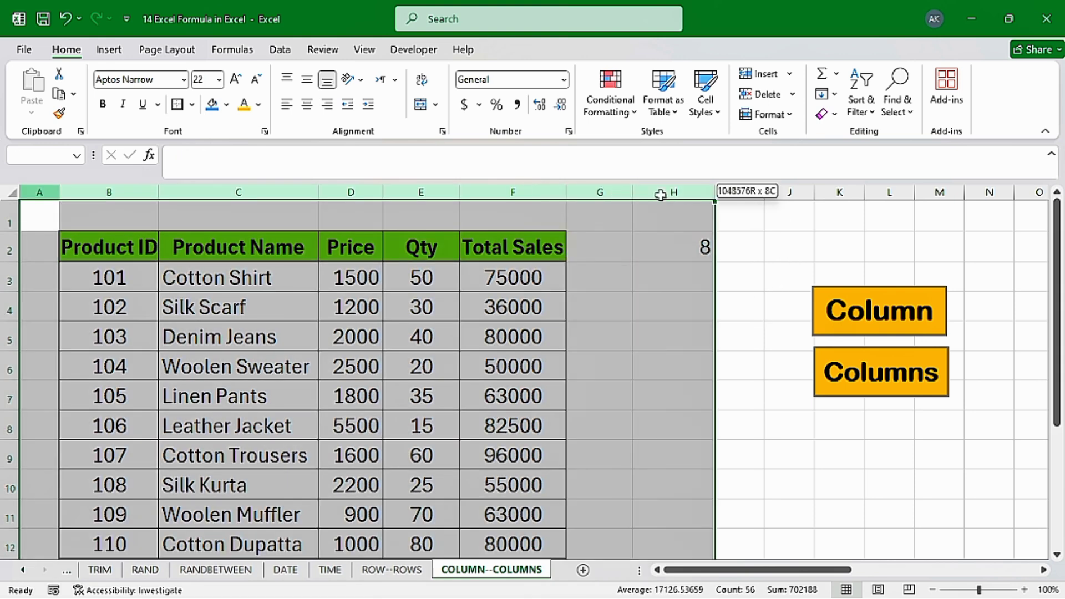
Change the formula in H2 to =COLUMN(A1) and fill it across row 2 through N2
click(696, 246)
double_click(696, 247)
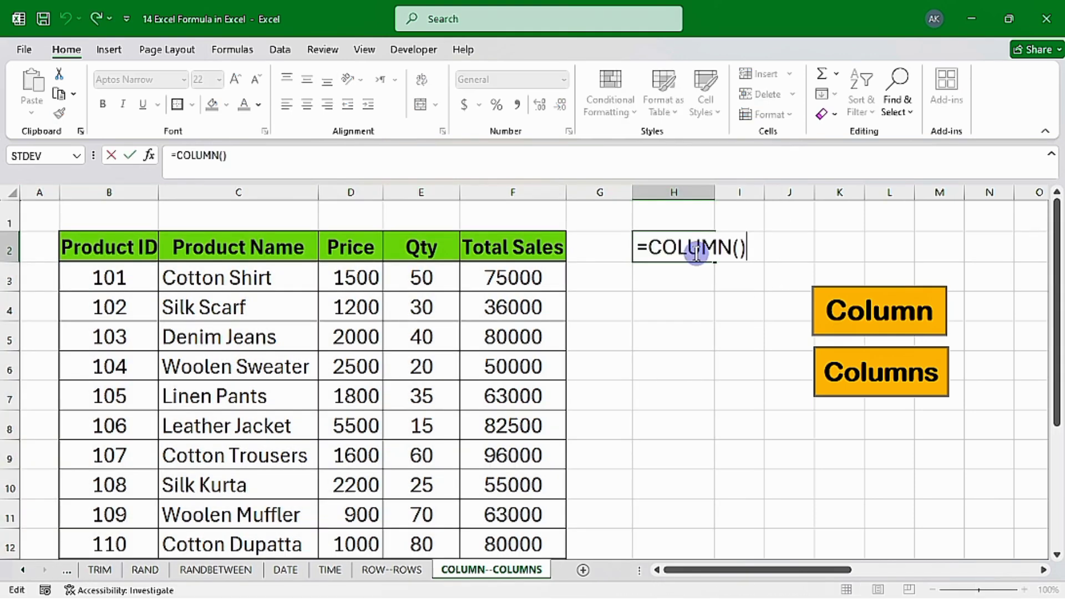
key(BackSpace)
click(32, 223)
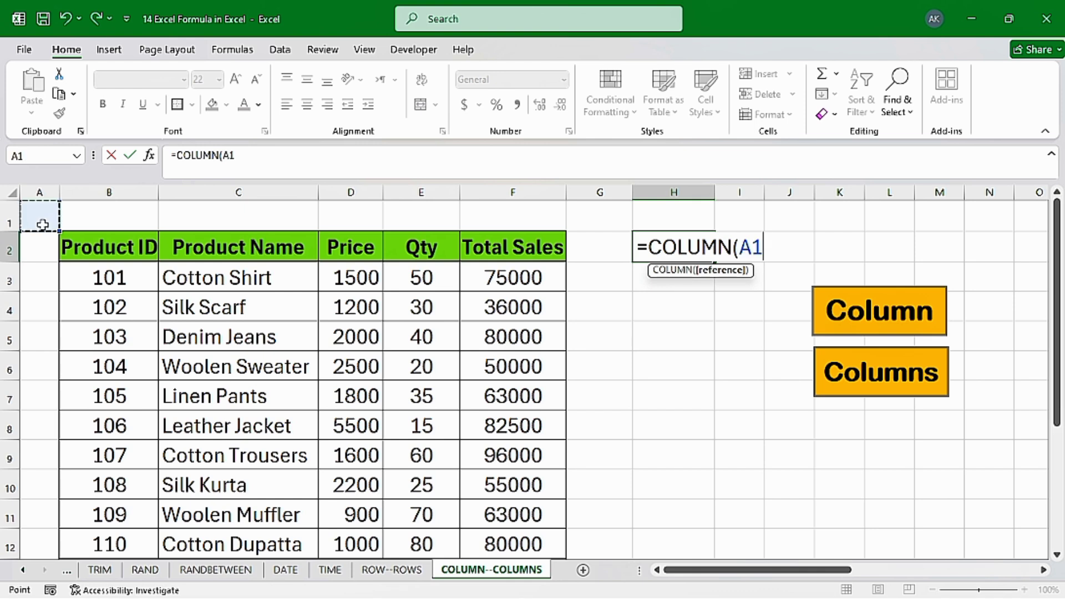
text())
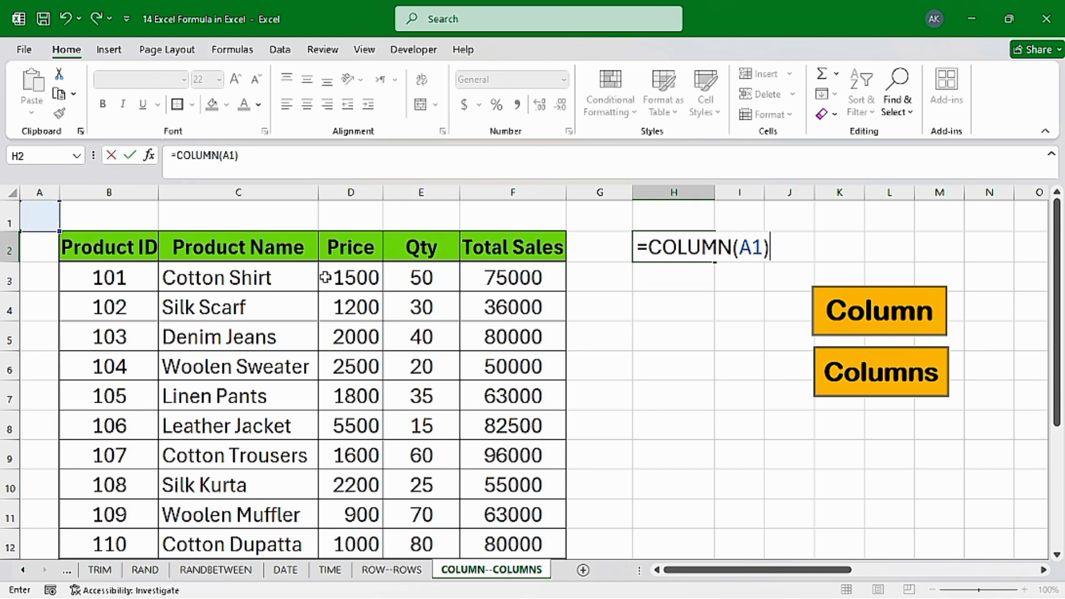
key(Return)
click(682, 246)
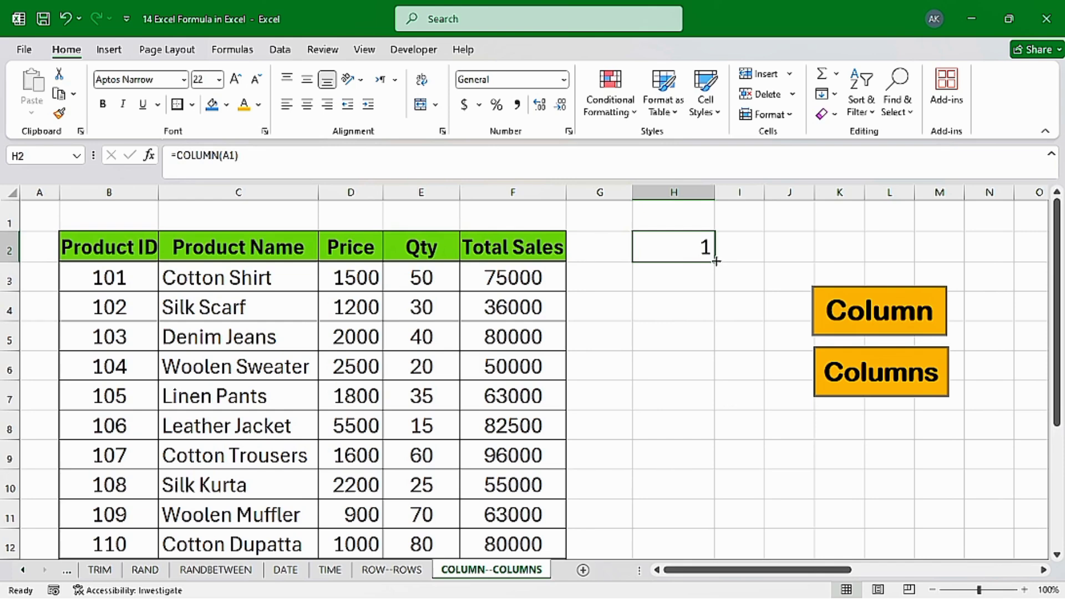
drag(715, 261, 1012, 261)
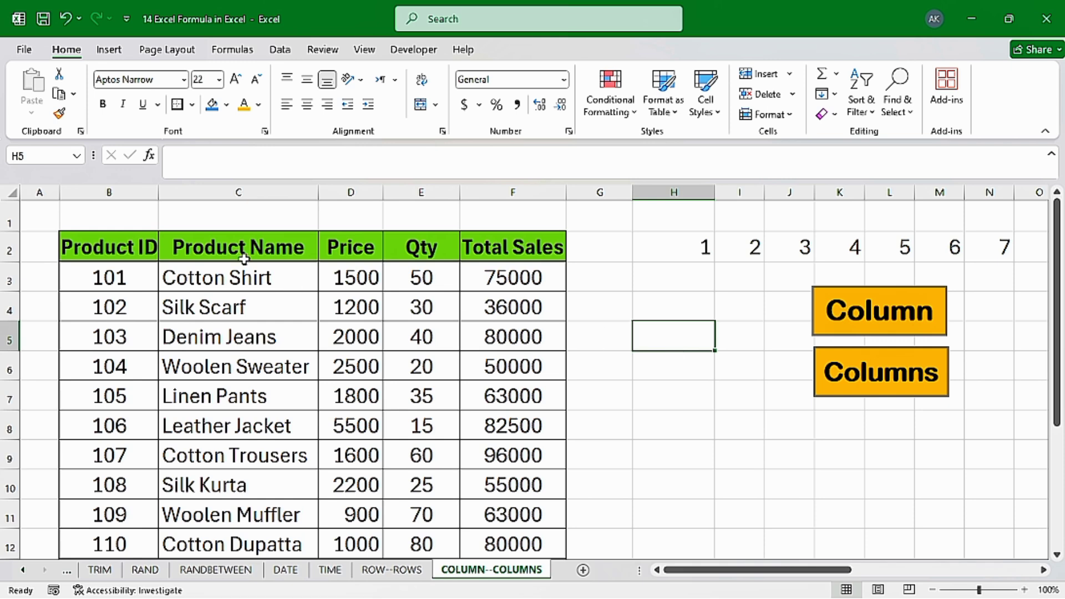
Enter =COLUMNS(B2:F12) in H5 to count the columns of the product table
drag(78, 247, 488, 544)
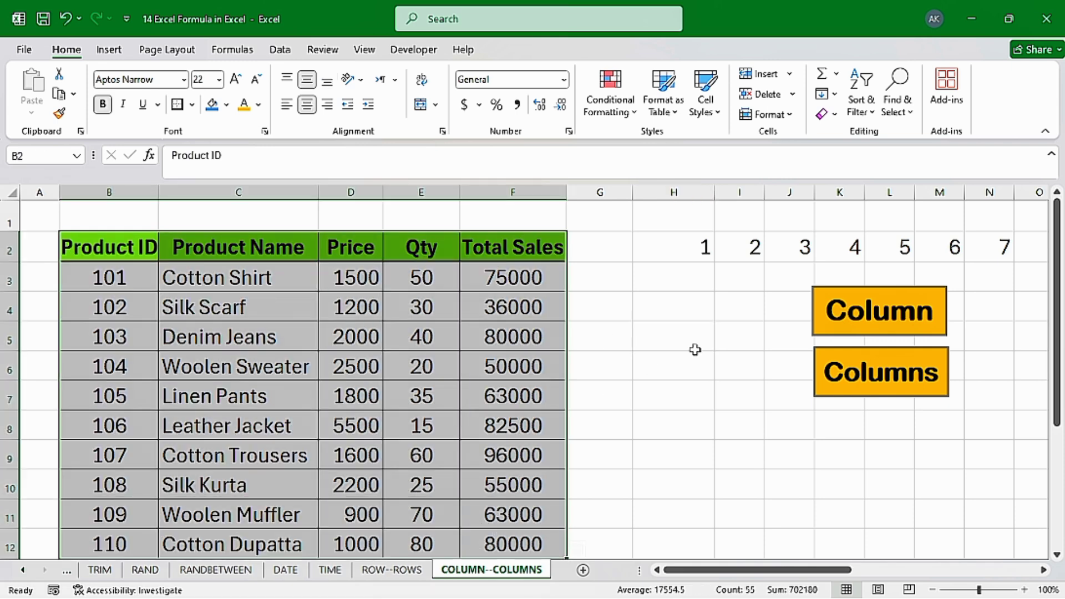
click(647, 350)
text(=)
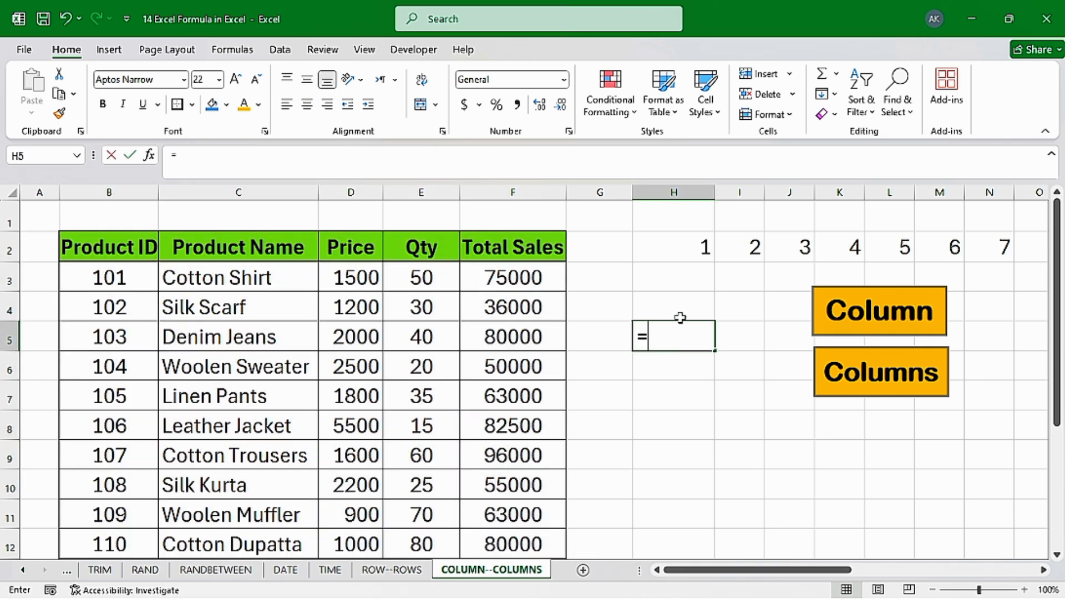
text(columns)
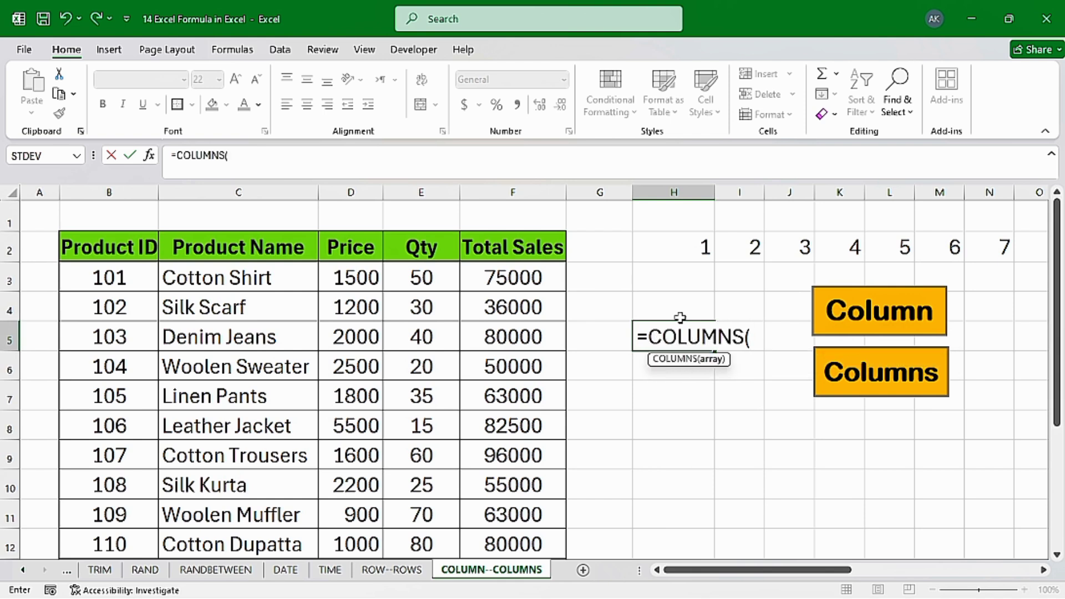
click(715, 362)
drag(107, 247, 516, 547)
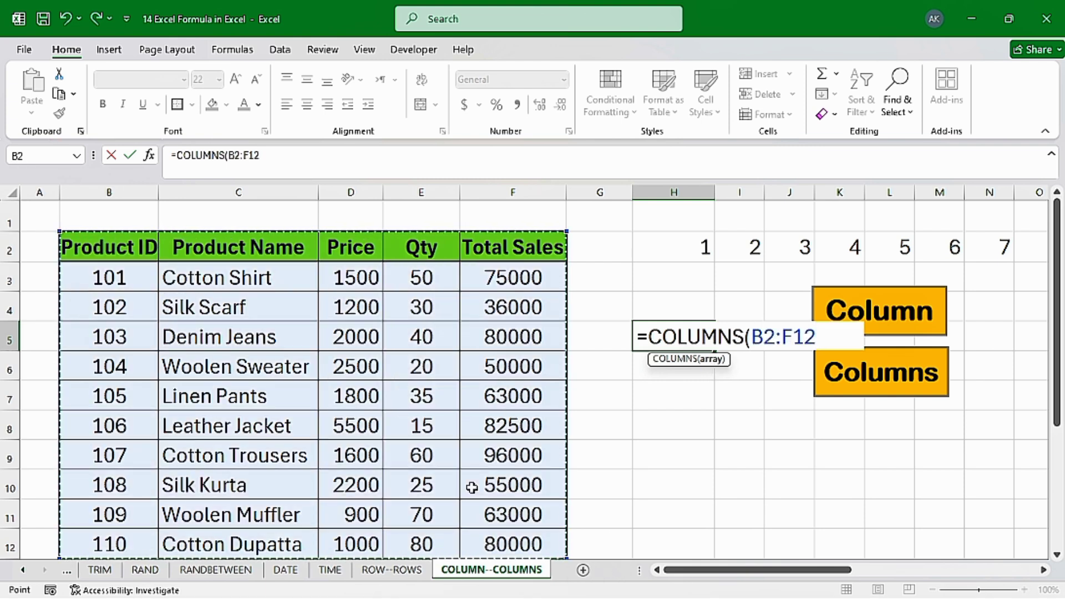
click(832, 379)
text())
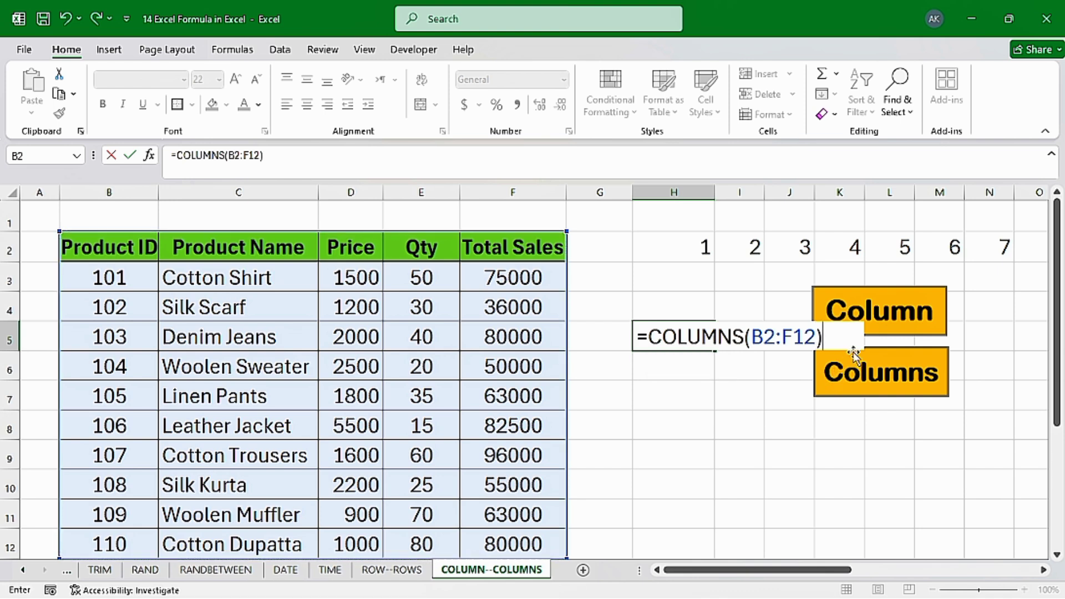
key(Return)
Check the COLUMNS result in H5 against the product table's columns B through F
click(679, 334)
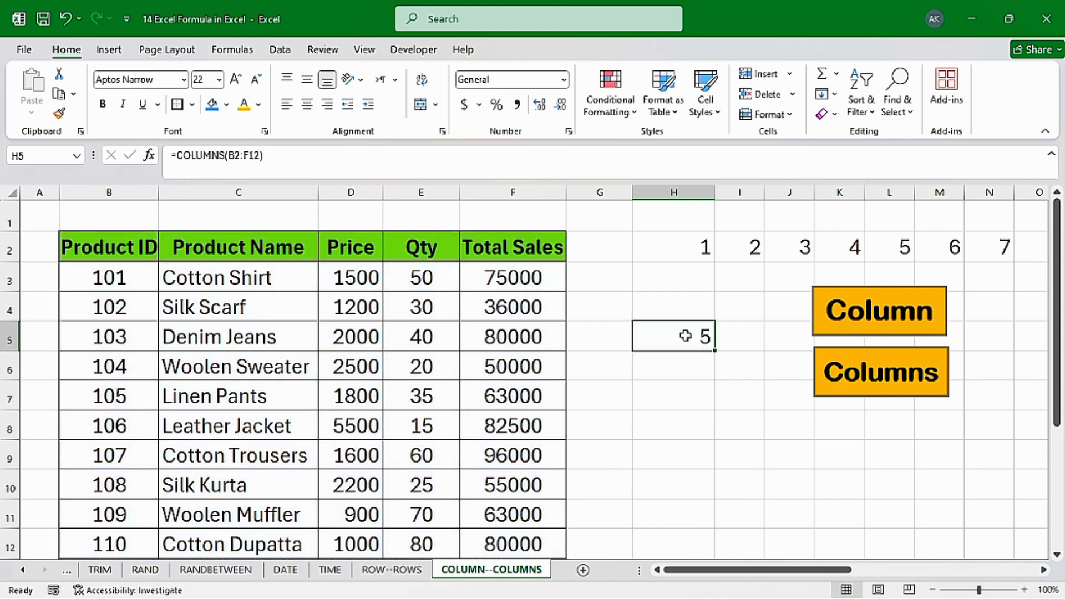
drag(131, 257, 530, 277)
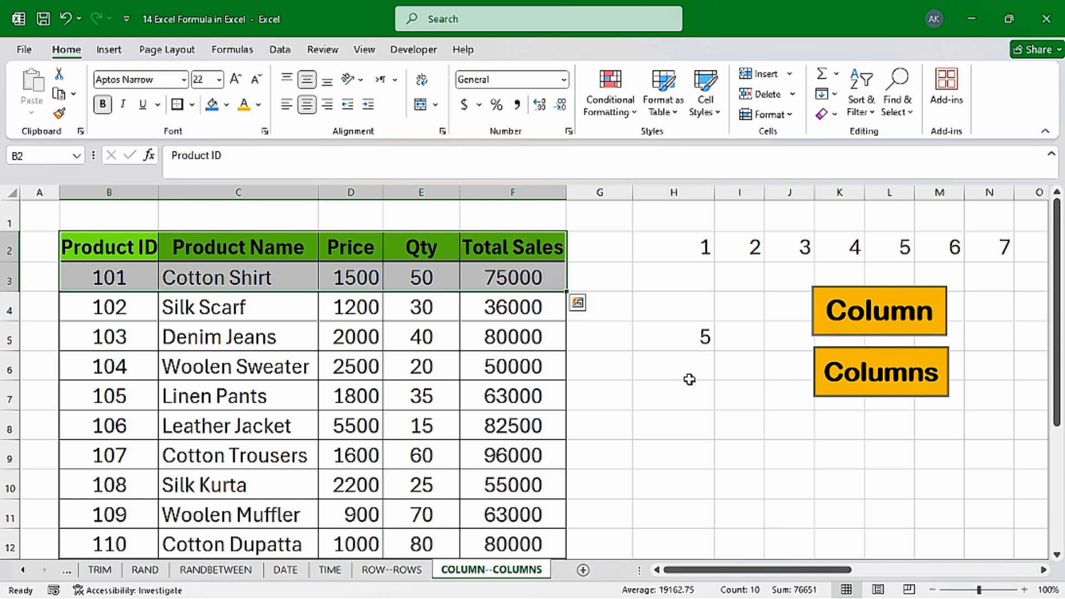
click(694, 336)
click(713, 386)
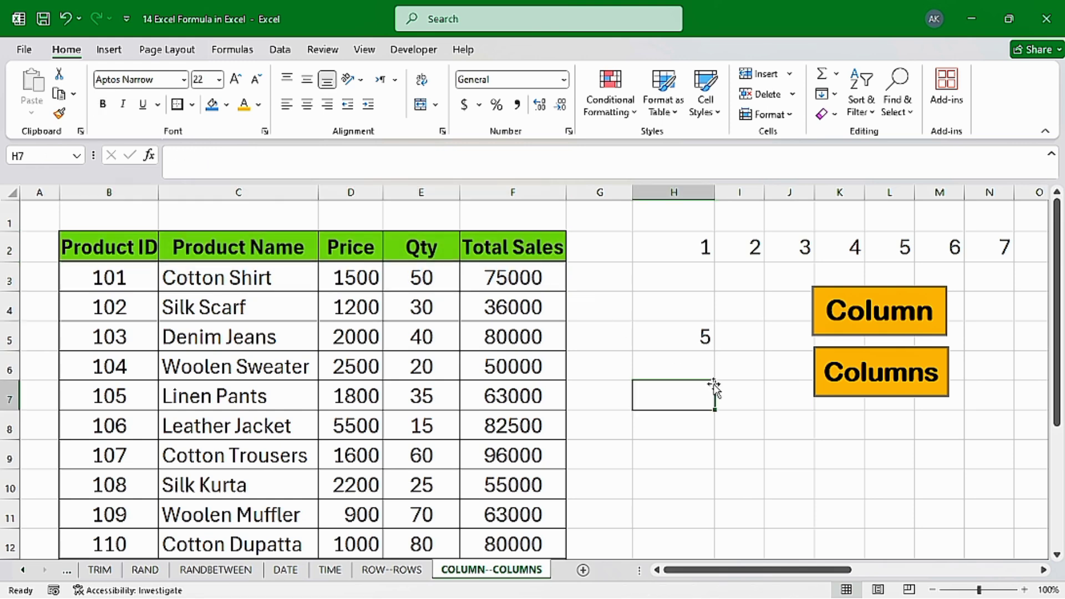